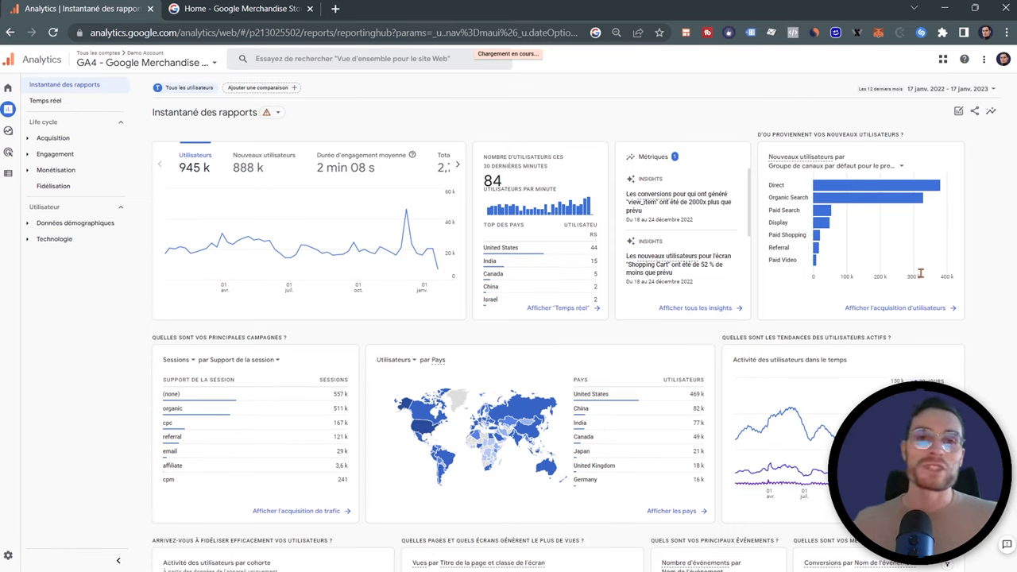
Open the Données technologiques report in the Technologie section.
click(66, 243)
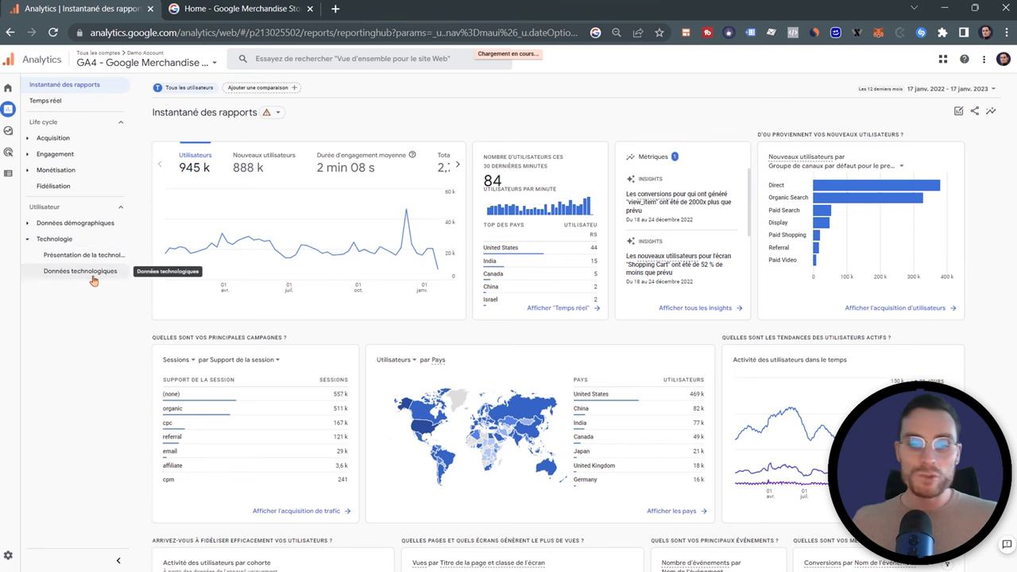
click(80, 271)
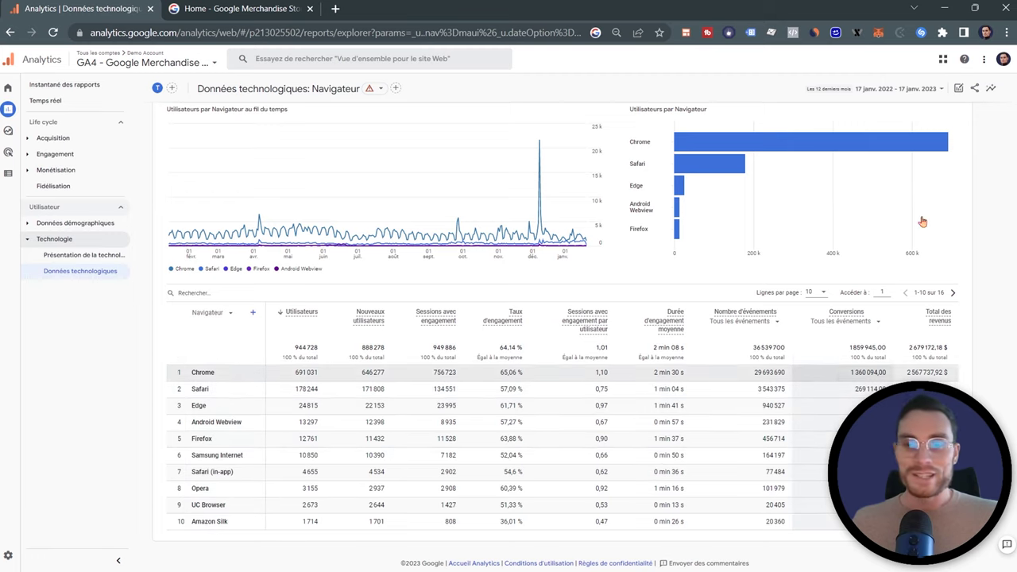
Enlarge the page to 100 % and bring the conversions and total revenue columns of the browser table into view.
click(1006, 33)
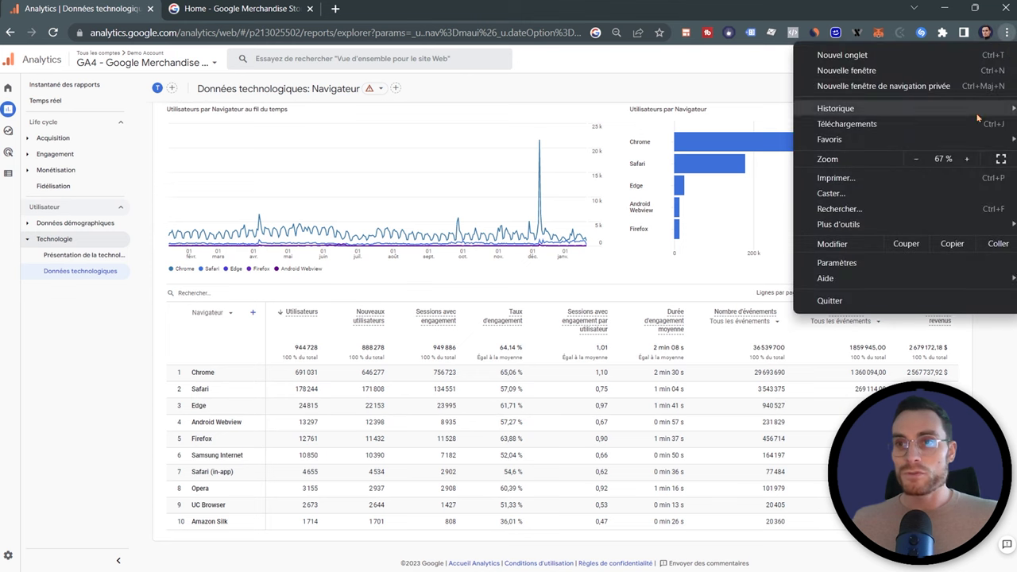
click(966, 159)
click(966, 158)
click(967, 159)
click(966, 159)
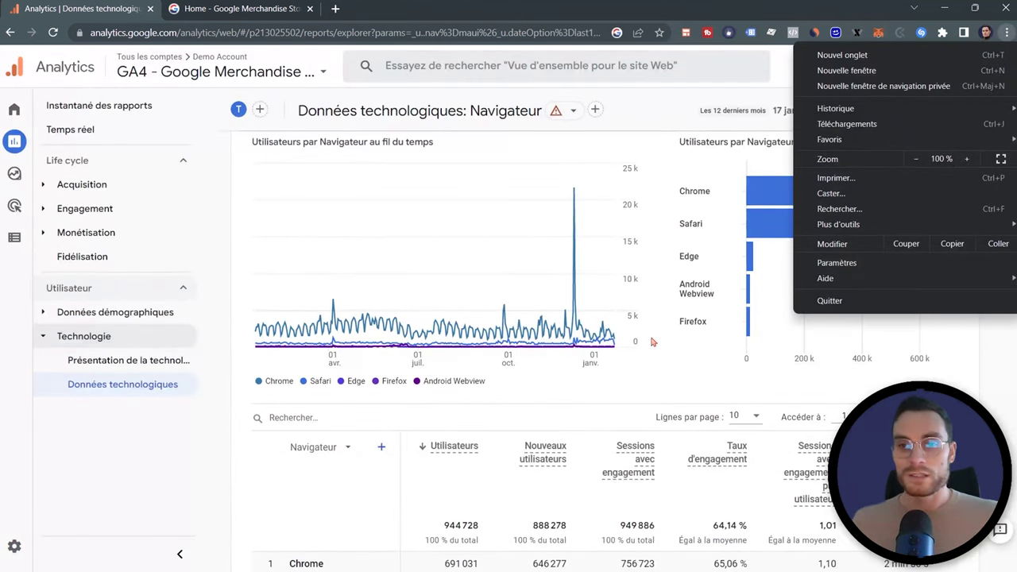
click(771, 271)
scroll(795, 294, down, 4)
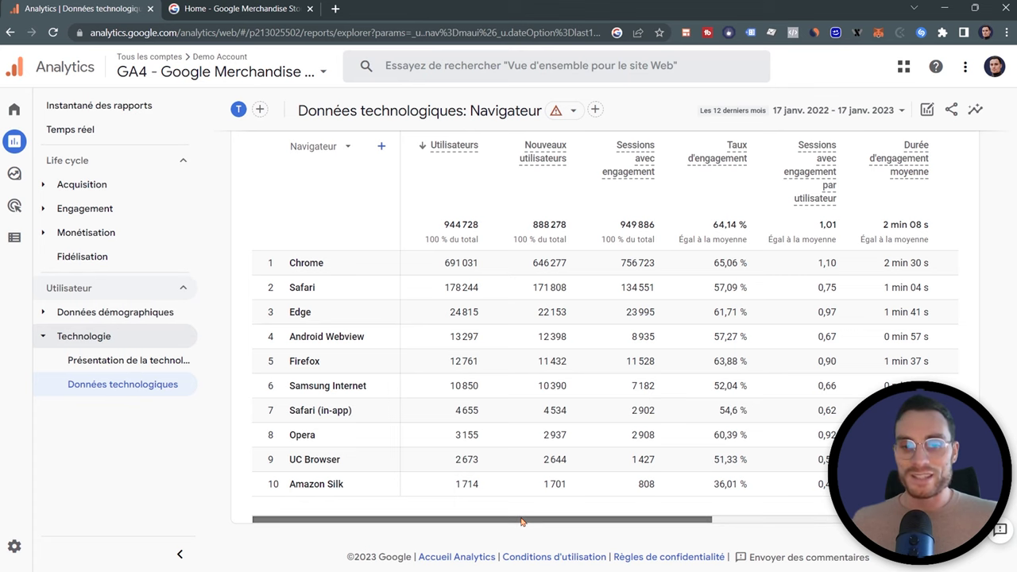
drag(522, 520, 841, 526)
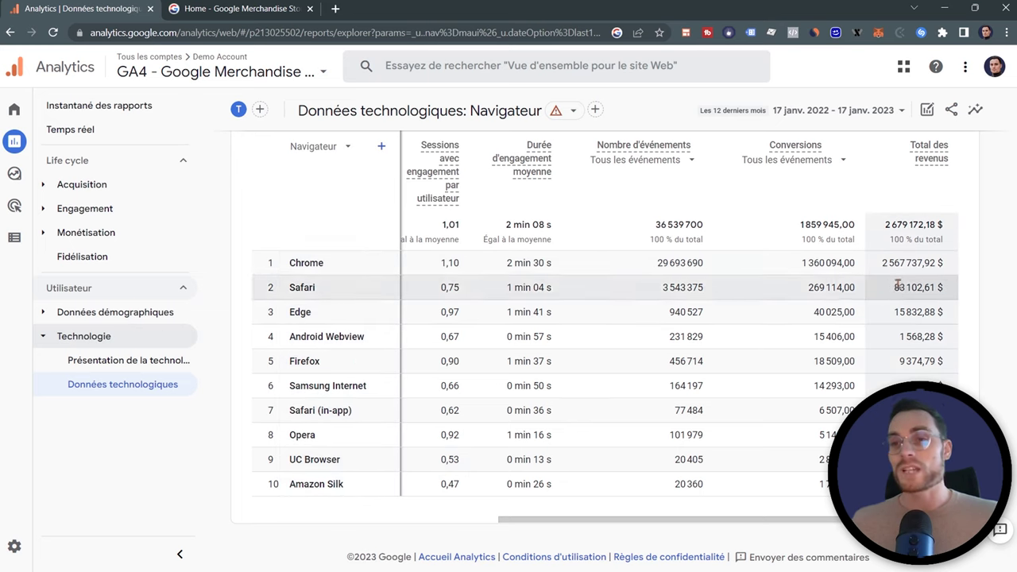
Reduce the page zoom to 67 %.
click(1007, 32)
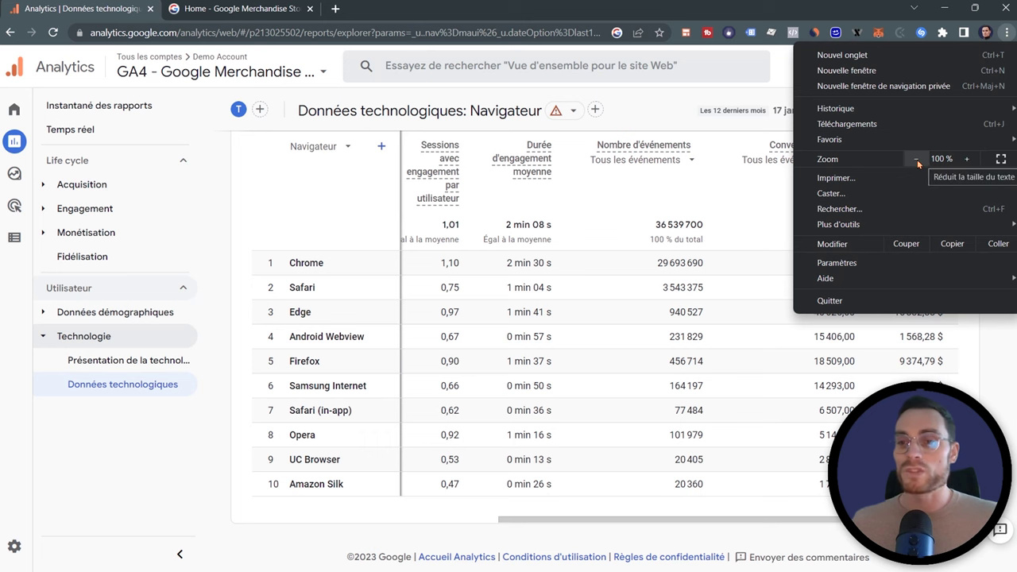
click(917, 159)
click(917, 160)
click(918, 160)
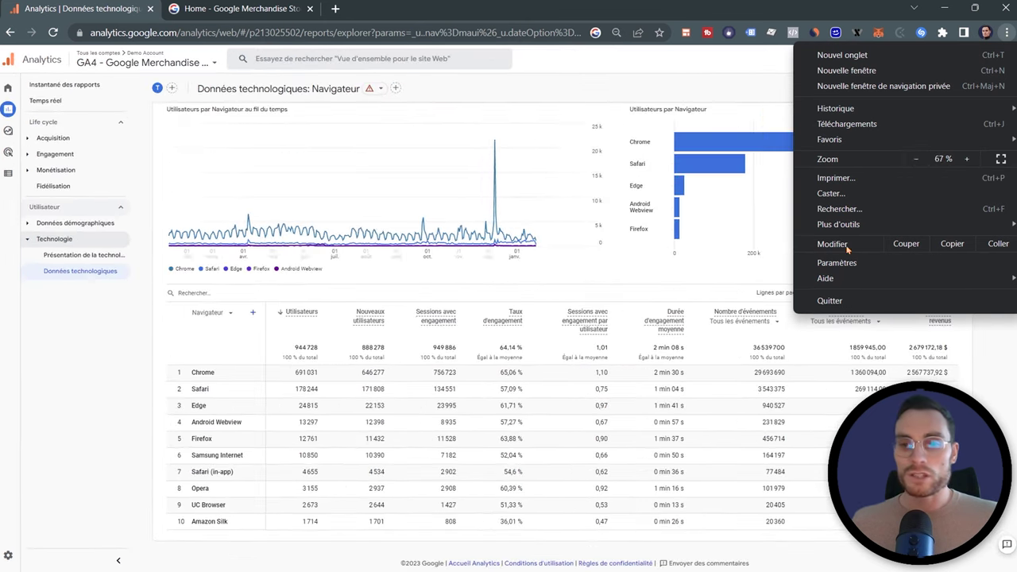
click(636, 290)
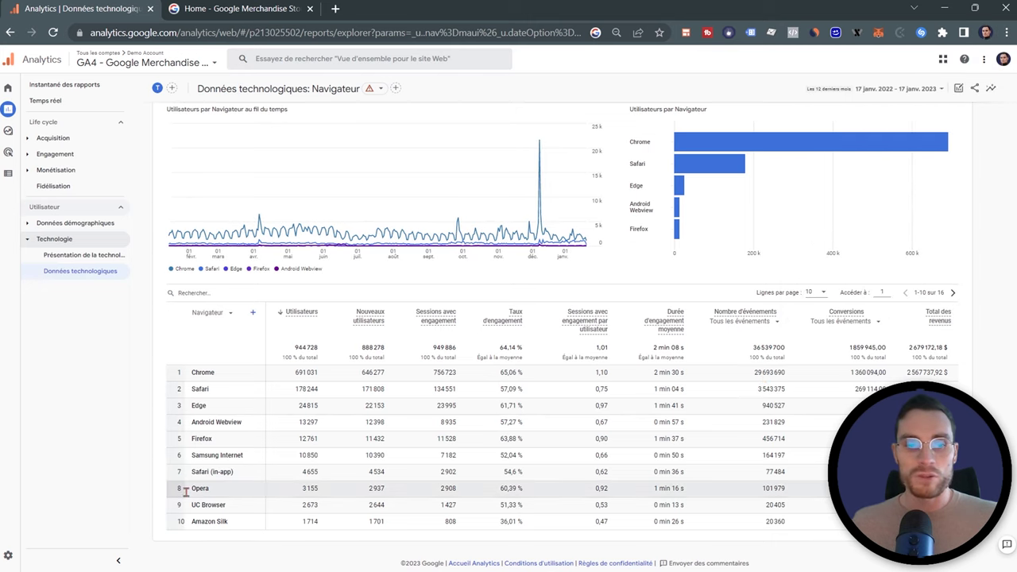
Set the browser table to 50 rows per page and look through the full list.
click(819, 295)
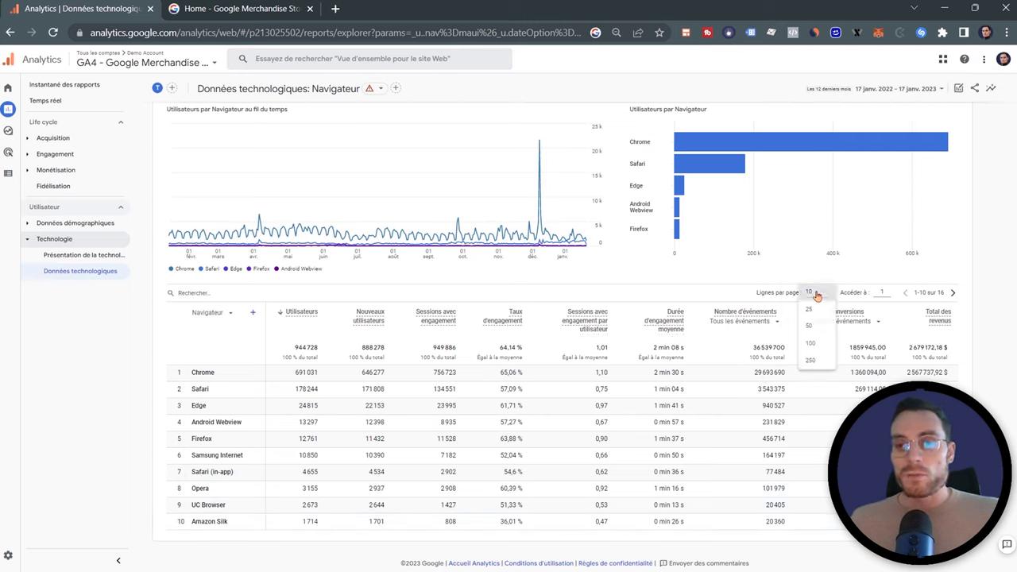
click(818, 337)
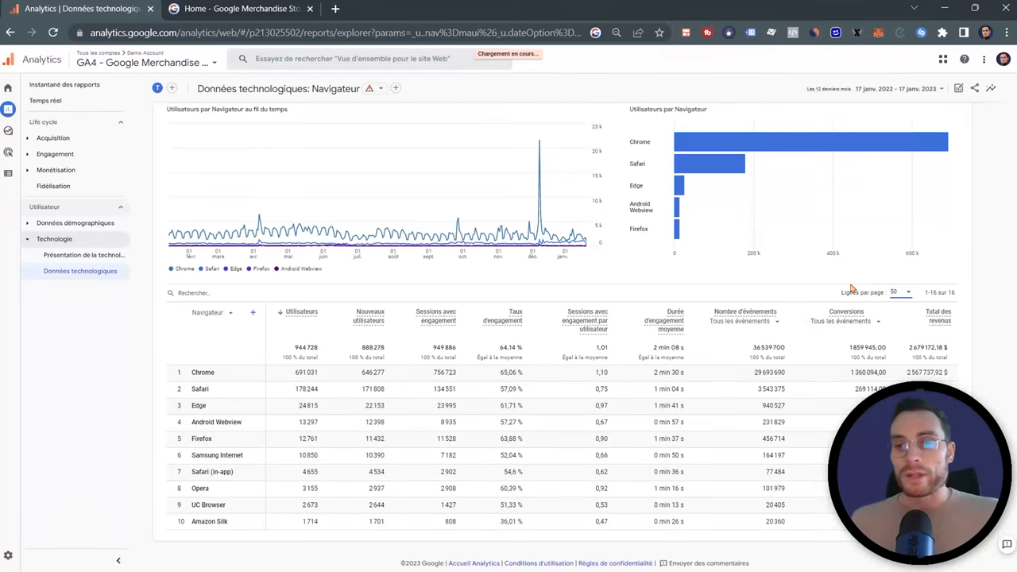
scroll(871, 328, down, 2)
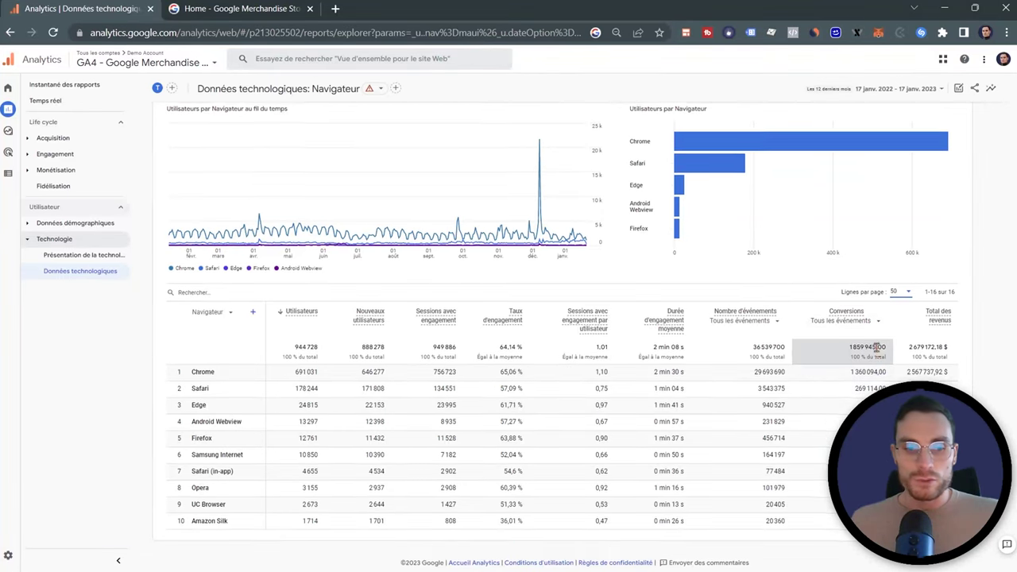
scroll(930, 368, up, 1)
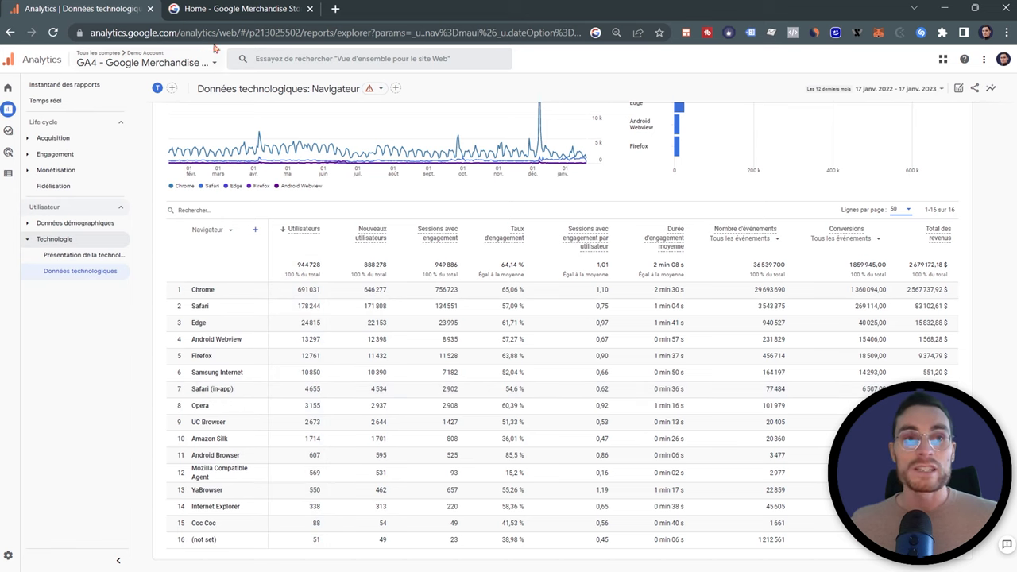
Look at the Google Merchandise Store site alongside the browser report and return to Analytics.
click(257, 7)
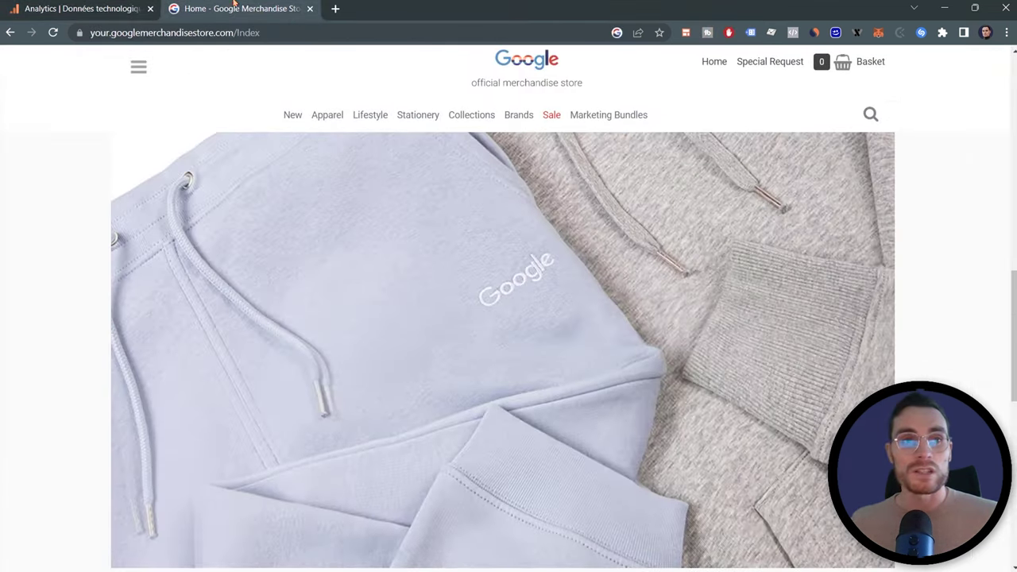
click(119, 6)
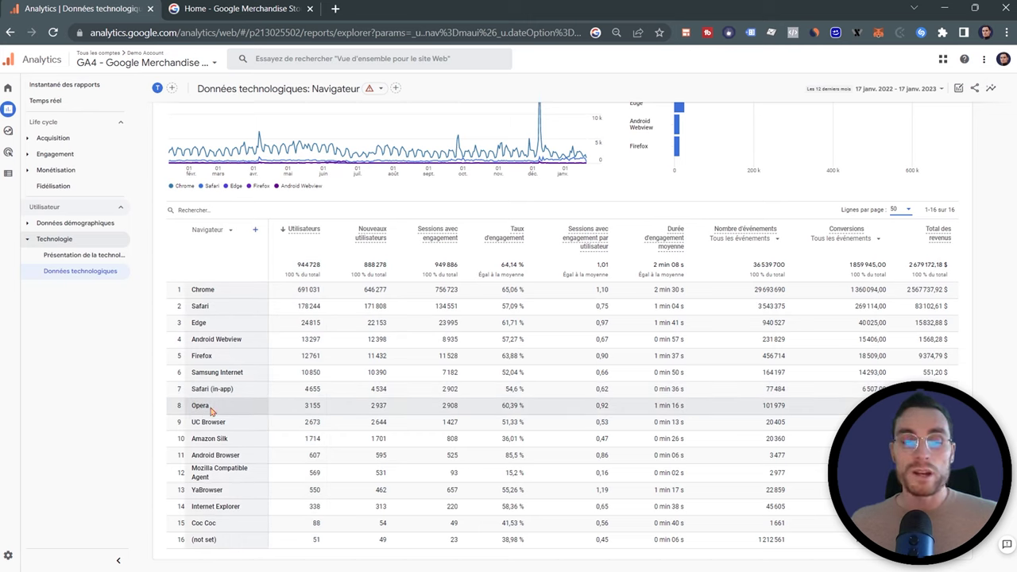
click(246, 9)
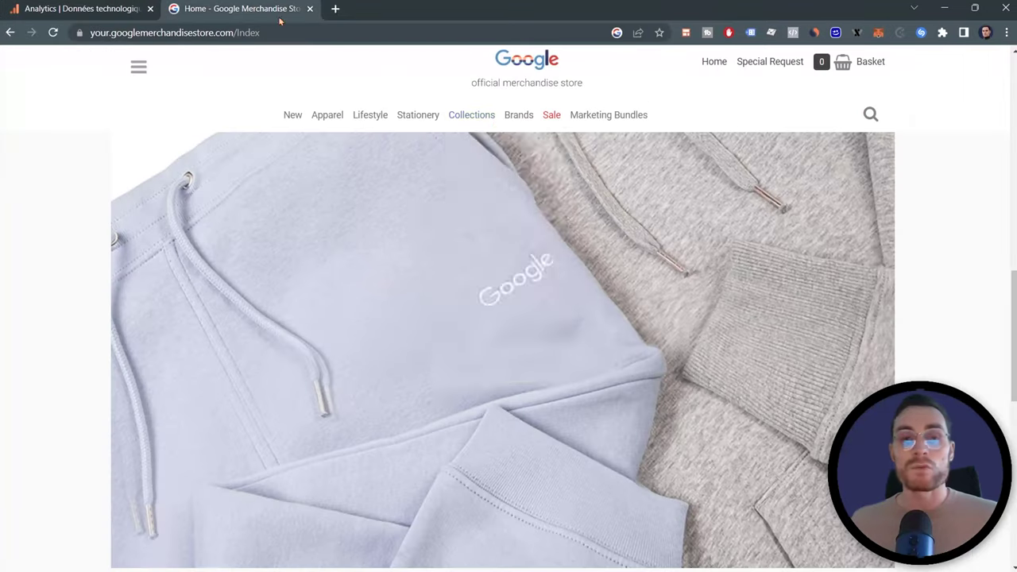
click(99, 8)
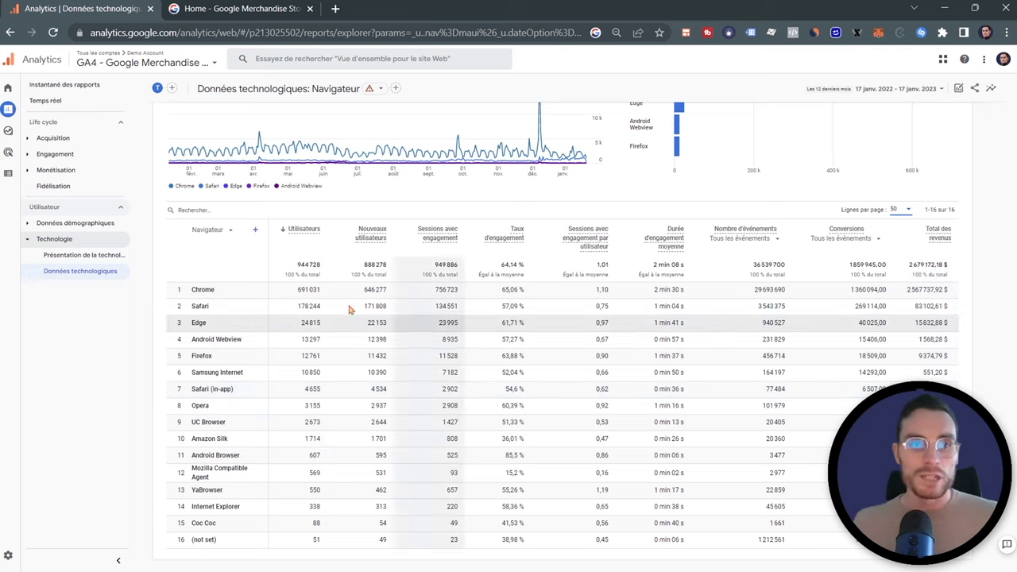
Change the table's primary dimension from Navigateur to Modèle de l'appareil.
click(229, 232)
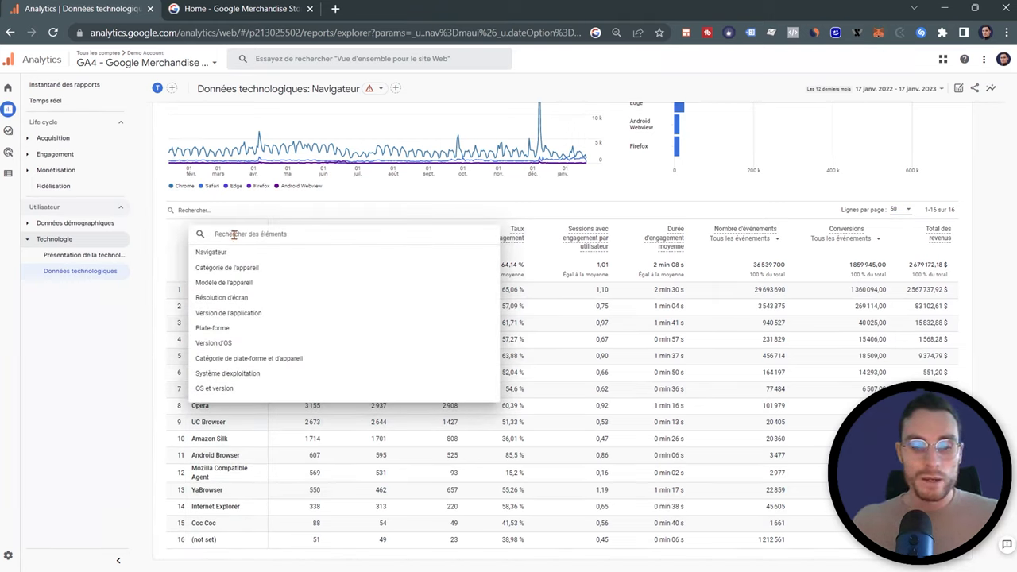
text(mod)
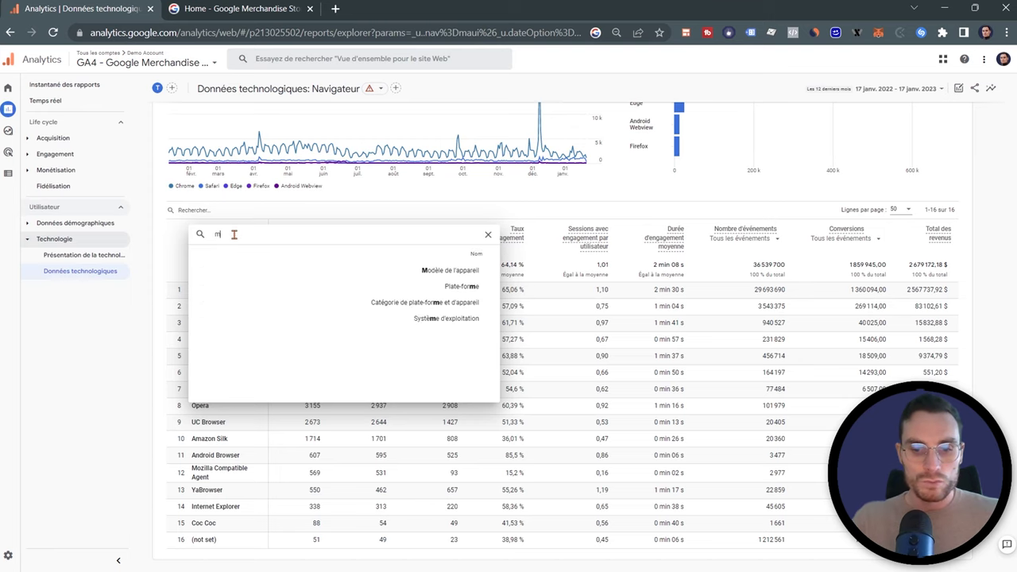
click(413, 275)
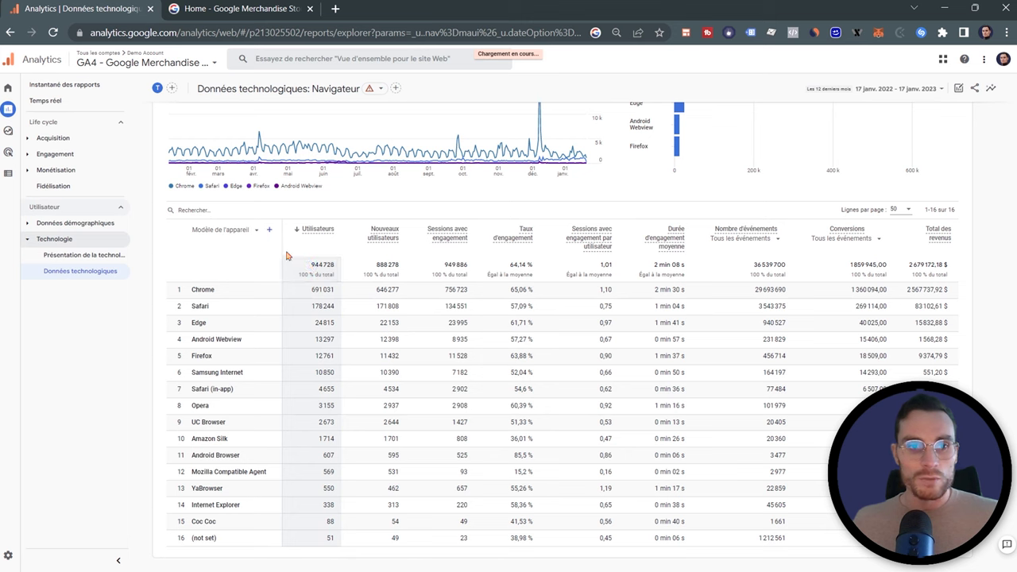
Add OS et version from the Plate-forme/appareil category as the table's secondary dimension.
click(269, 232)
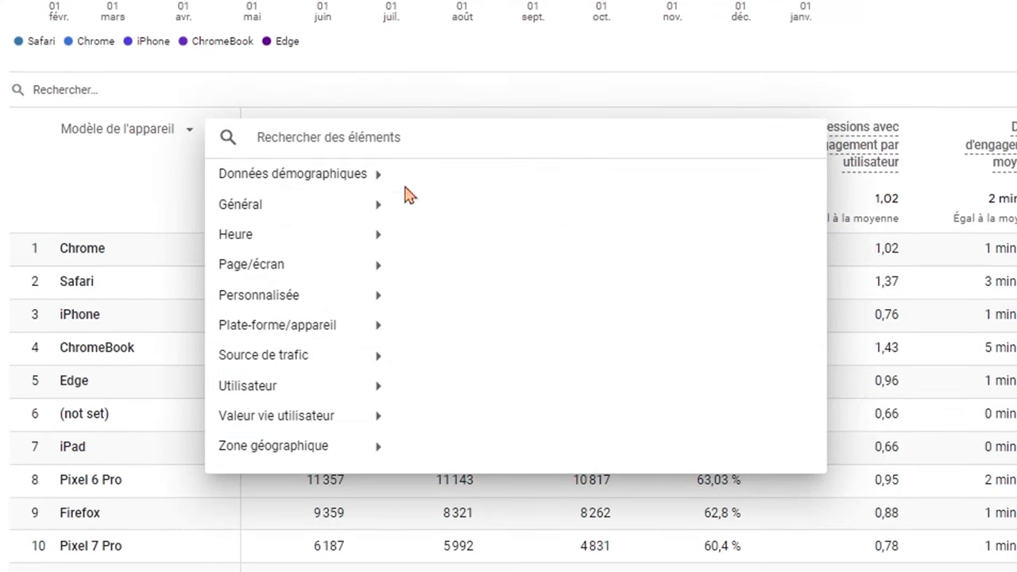
click(371, 330)
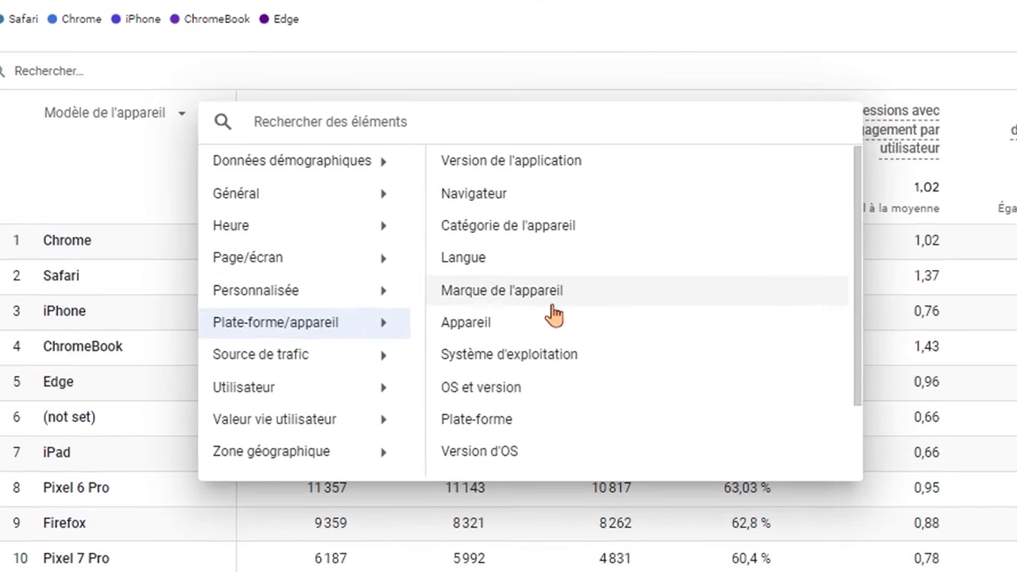
click(525, 387)
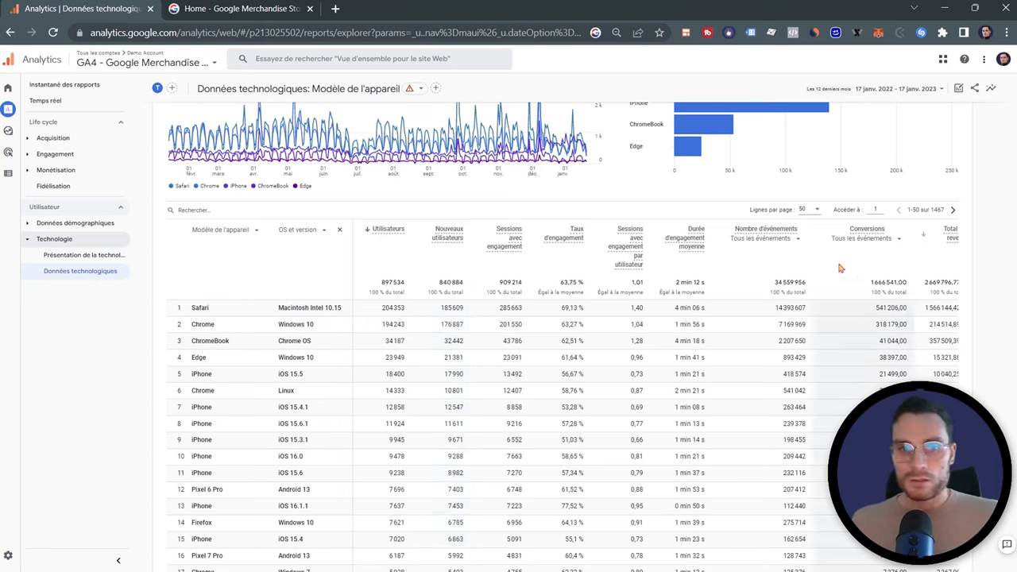
Examine the total revenue for each combination of device model and OS version.
mouse_move(386, 233)
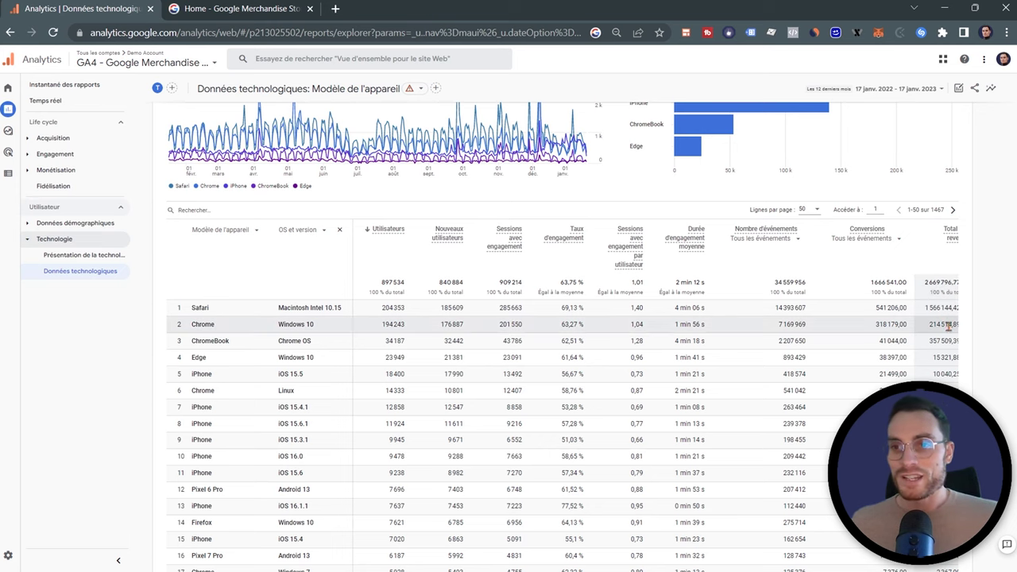
drag(926, 310, 939, 326)
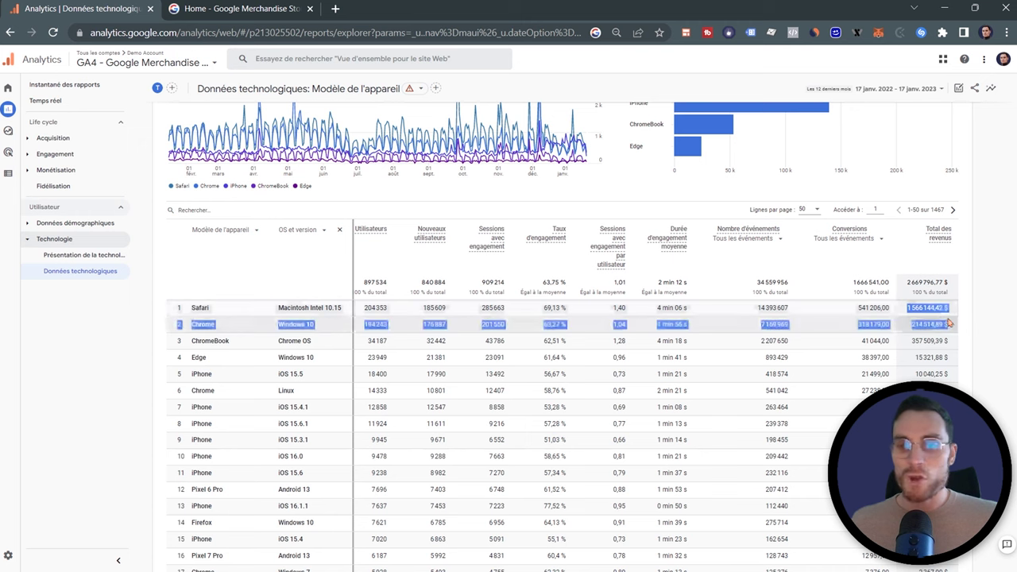
click(942, 318)
scroll(942, 318, down, 1)
scroll(942, 318, up, 1)
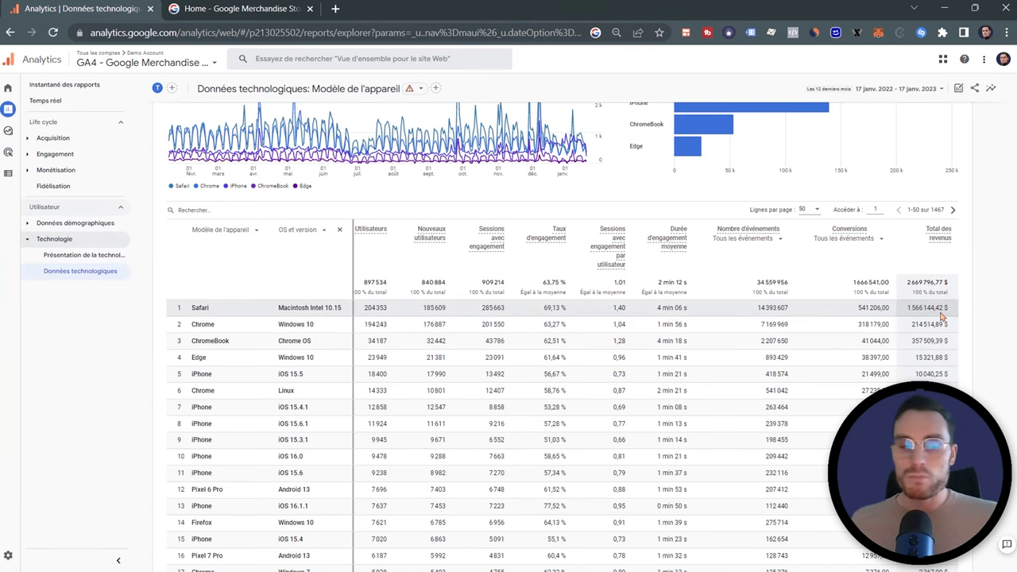
scroll(939, 258, down, 3)
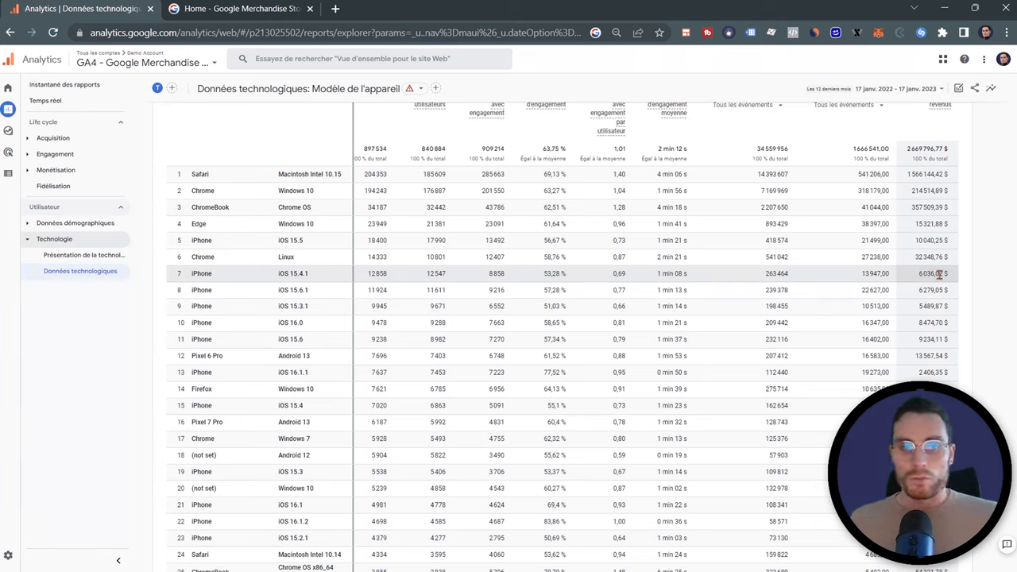
Look through the Google Merchandise Store home page down to its footer and return to the Analytics report.
click(231, 9)
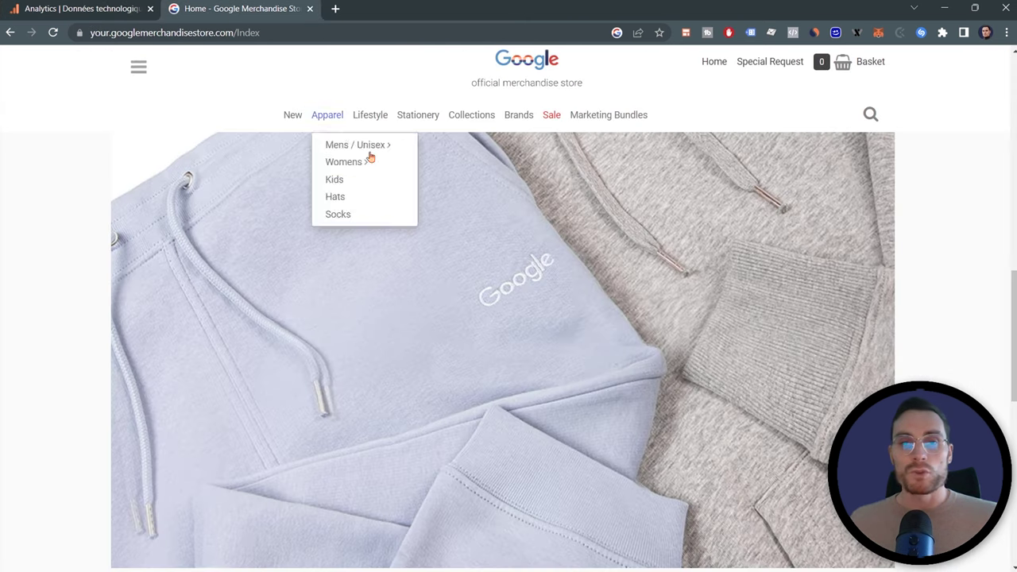
scroll(491, 210, down, 1)
scroll(491, 210, down, 7)
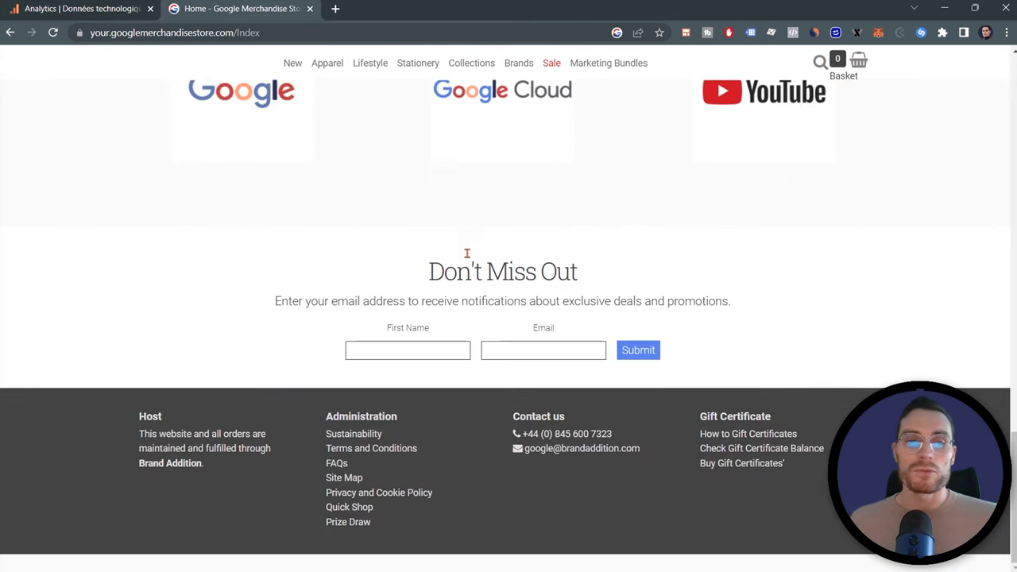
scroll(437, 228, up, 8)
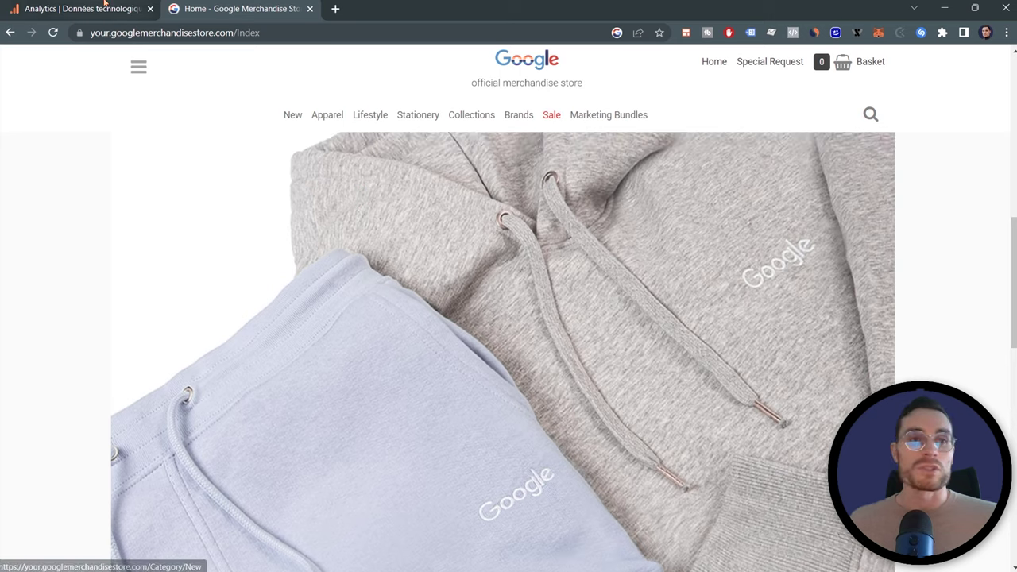
click(95, 9)
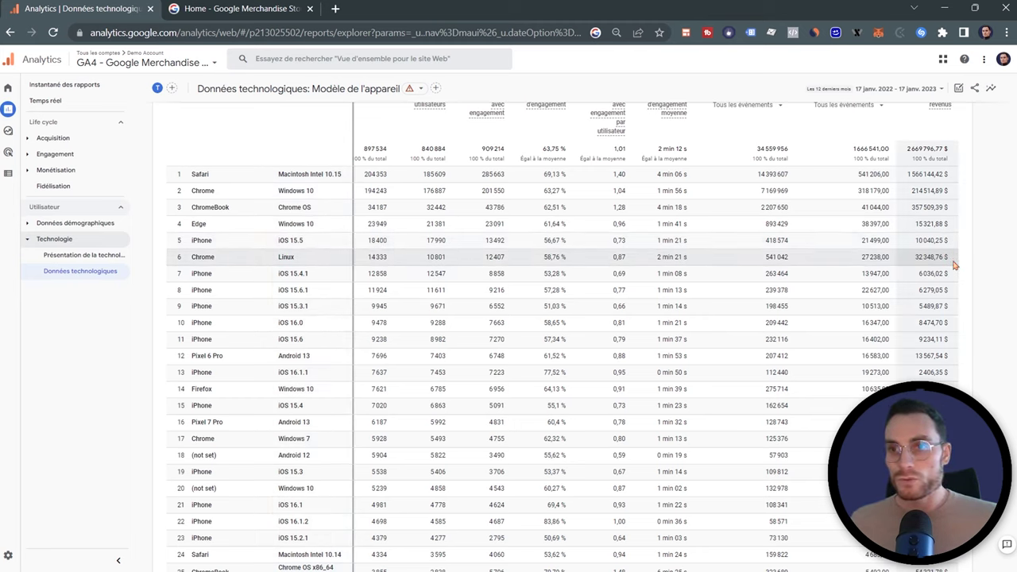
Examine the lower rows of the device and OS table, checking briefly against the Google Merchandise Store site.
scroll(952, 269, down, 3)
scroll(952, 269, down, 1)
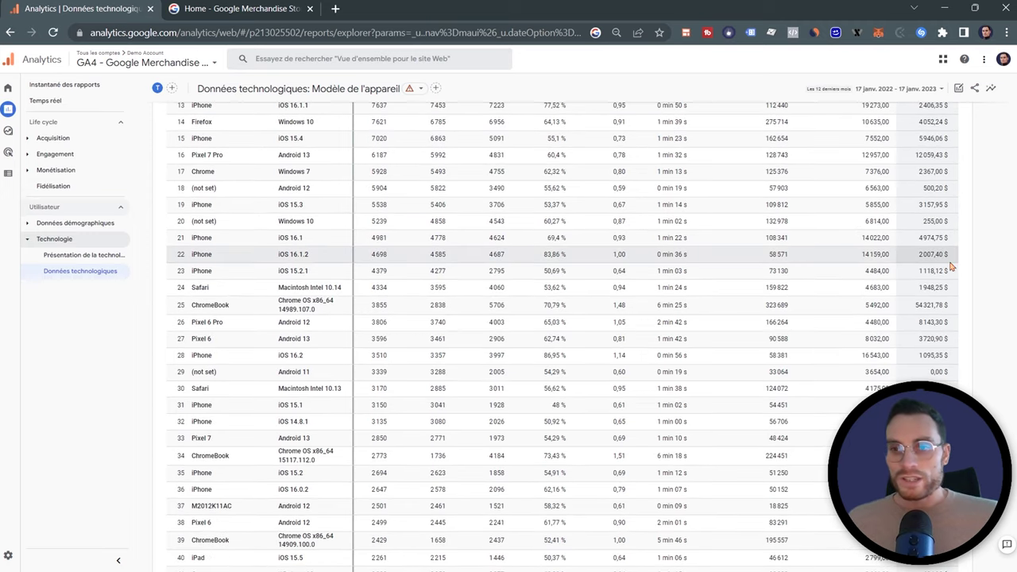
scroll(950, 269, down, 1)
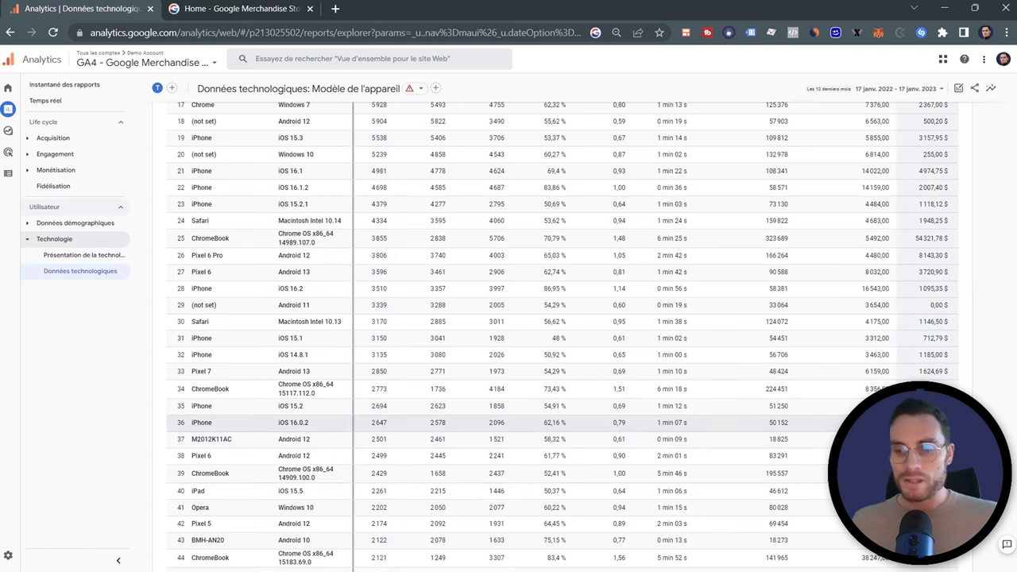
scroll(557, 398, down, 1)
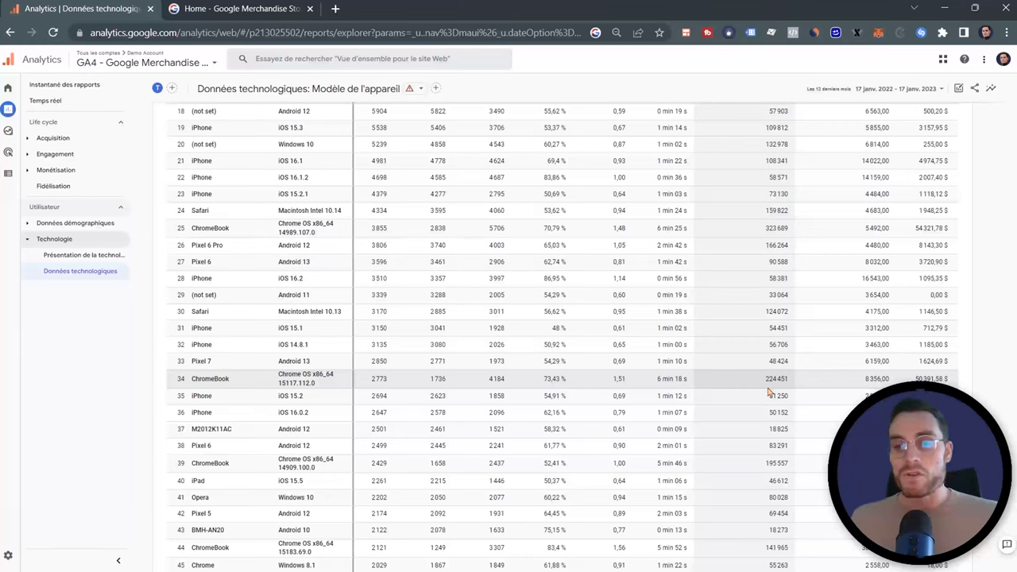
click(261, 6)
click(129, 8)
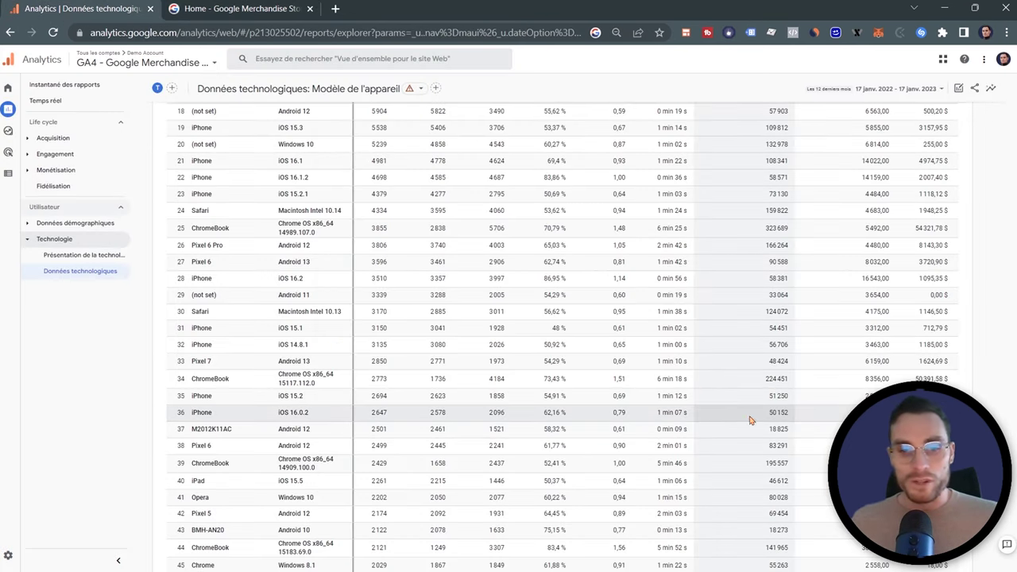
Replace the device table's secondary dimension OS et version with Résolution d'écran.
scroll(749, 420, up, 1)
scroll(749, 429, up, 1)
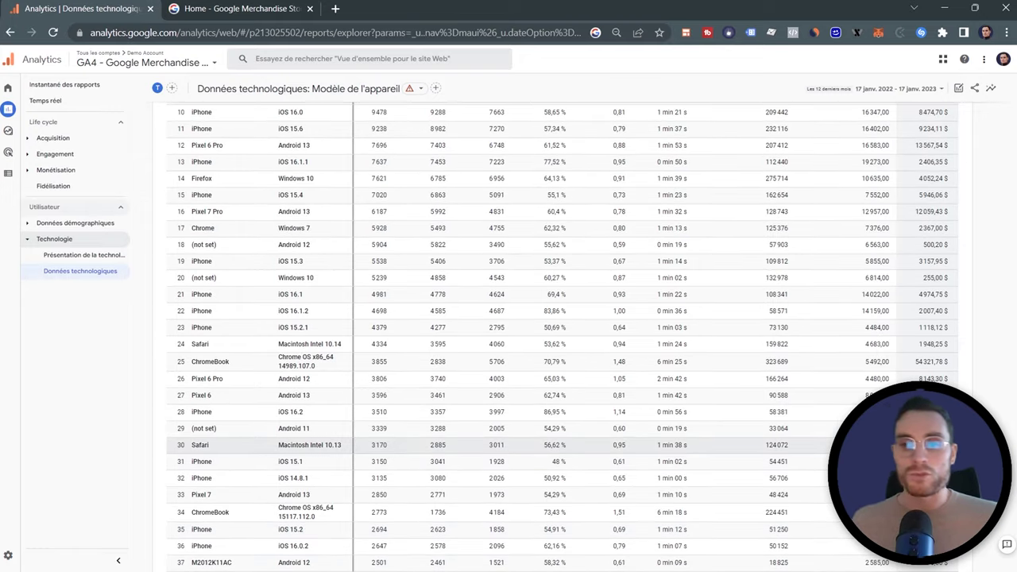
scroll(749, 445, up, 3)
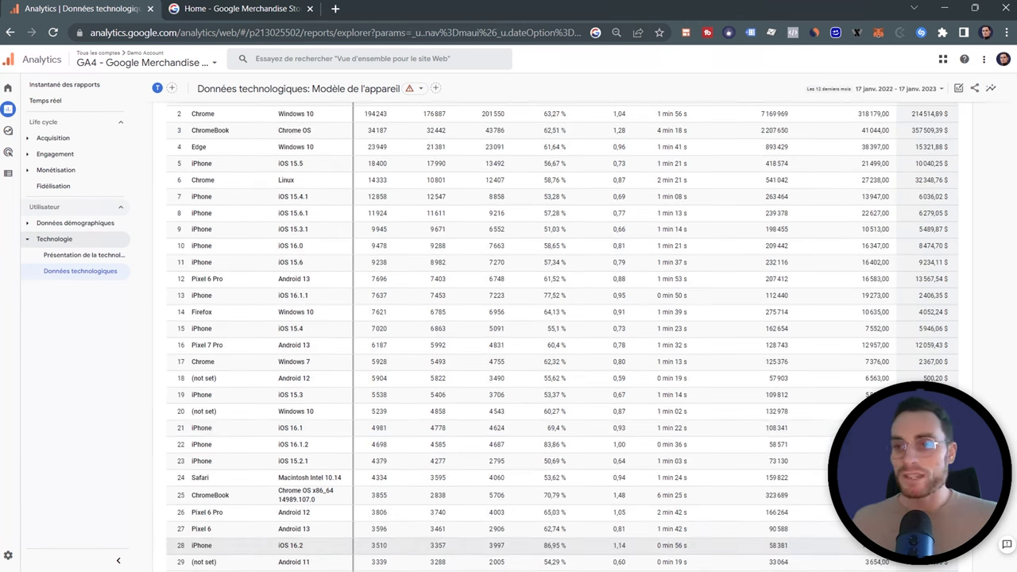
scroll(750, 477, up, 3)
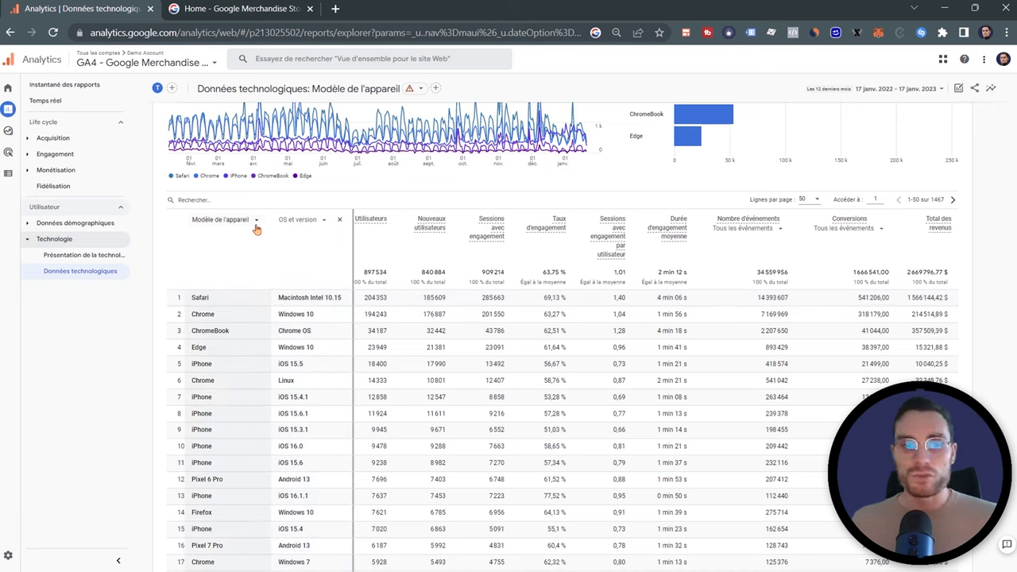
click(299, 224)
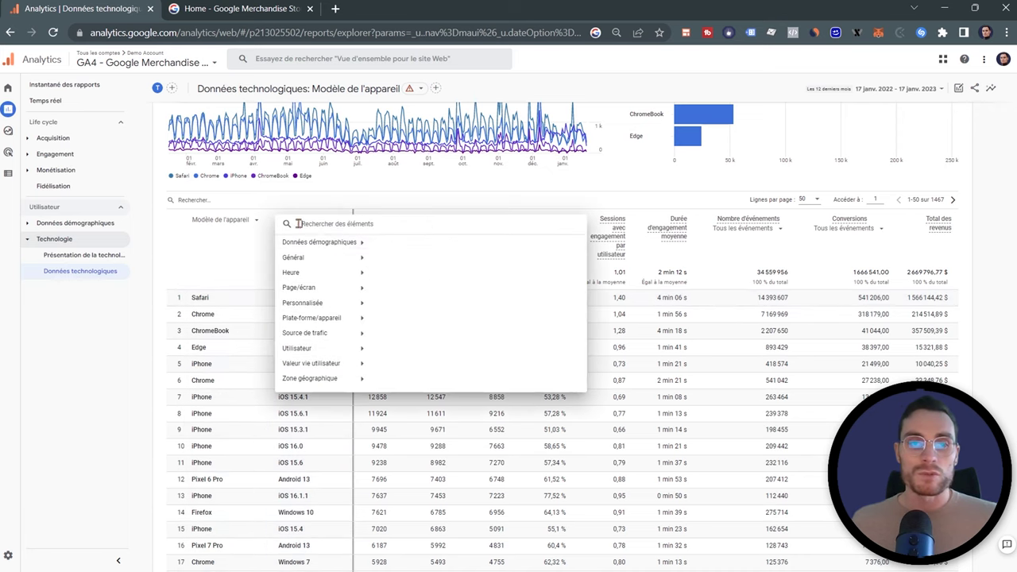
text(résol)
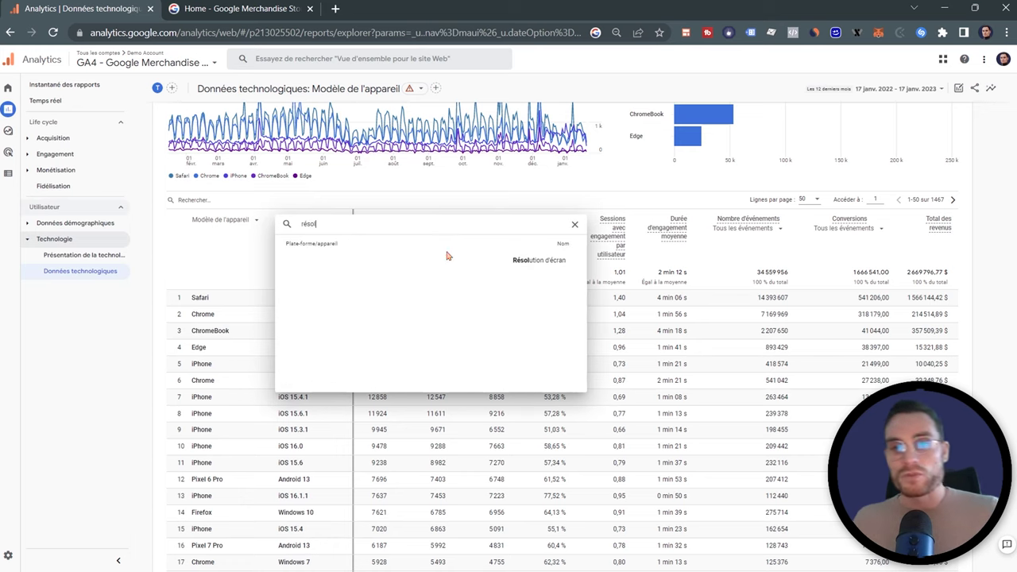
click(524, 267)
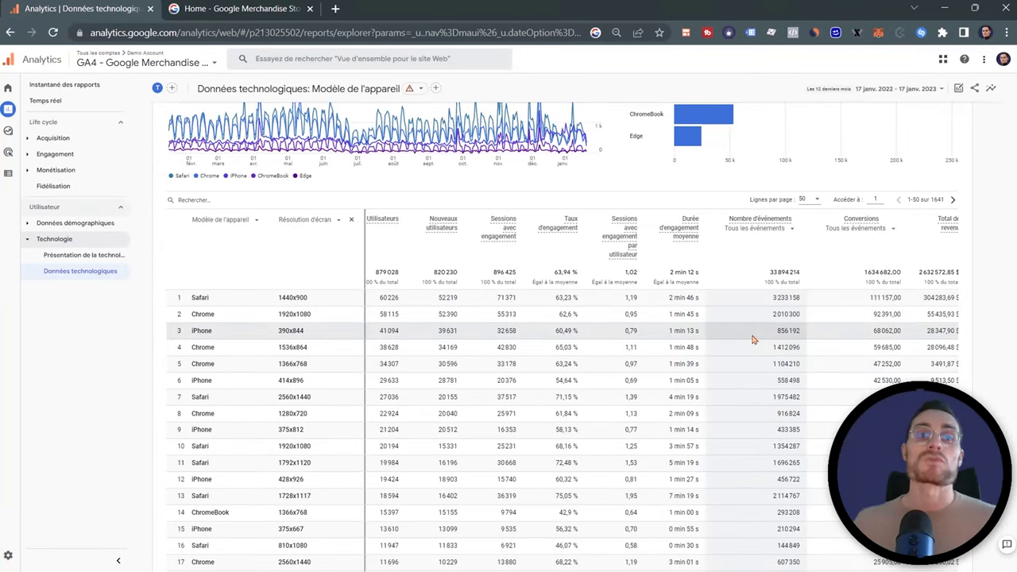
Switch to the La Strat - GA4 property and open its Les Erreurs 404 exploration.
click(145, 62)
click(116, 200)
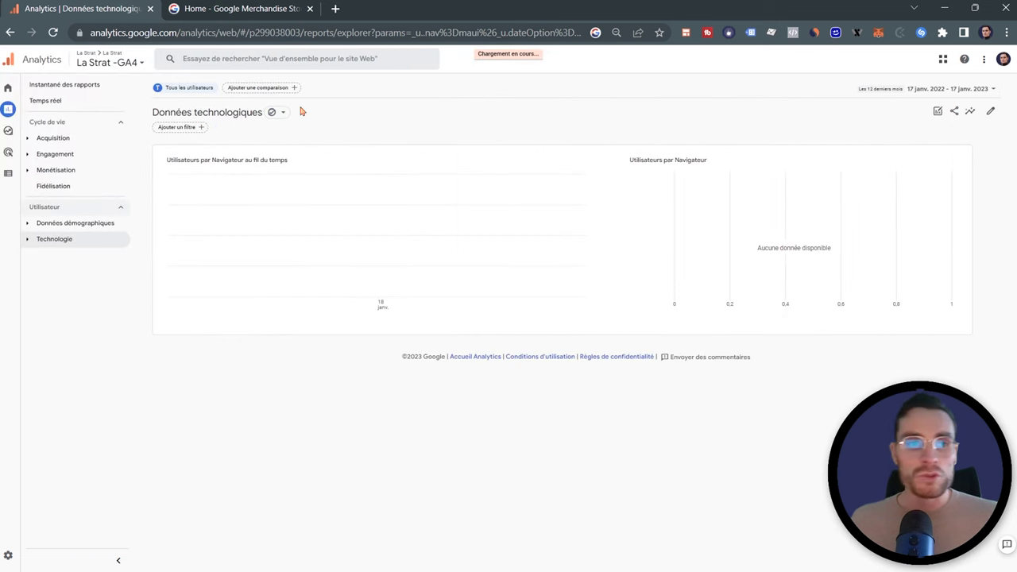
click(8, 555)
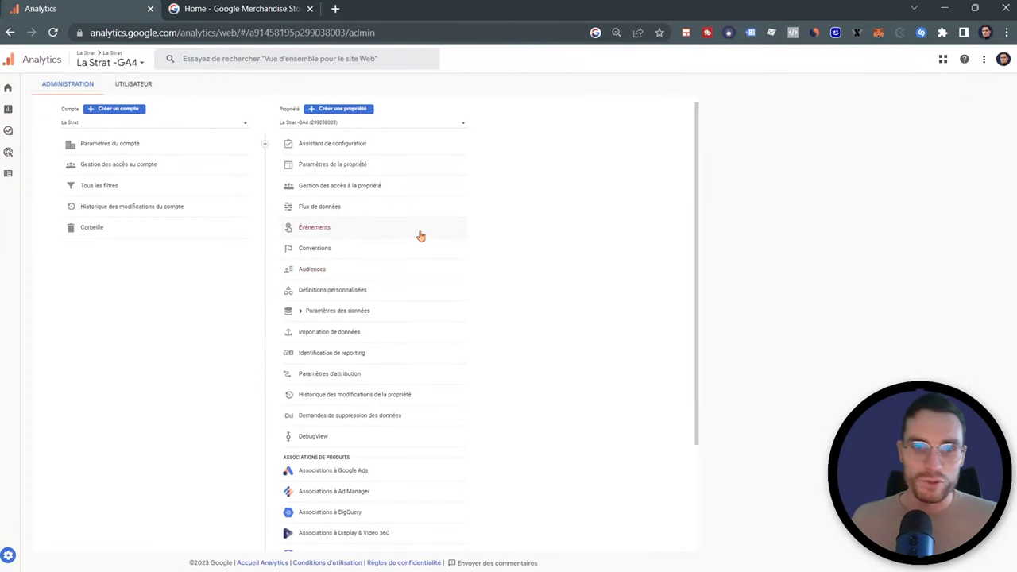
click(418, 231)
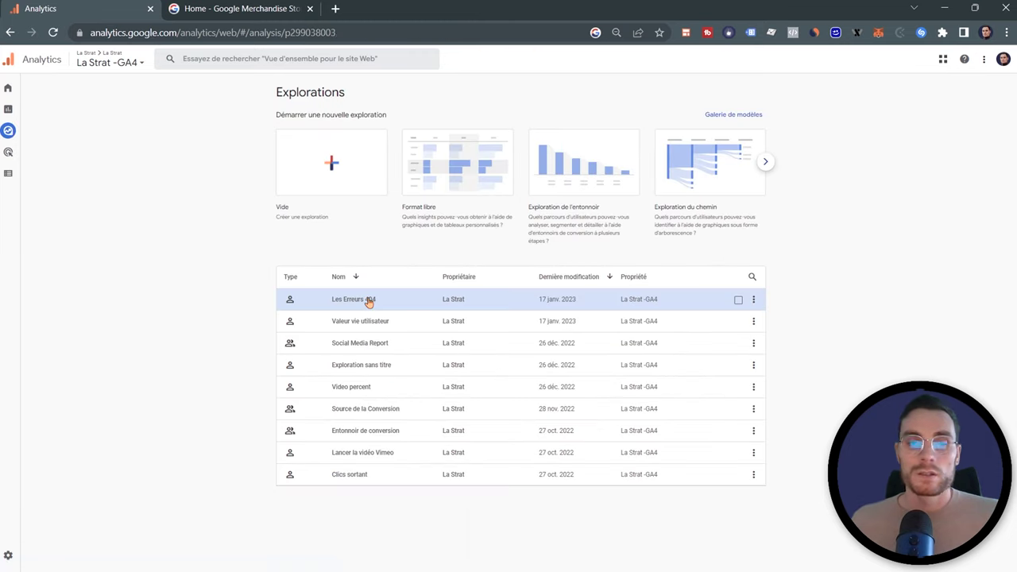
click(371, 299)
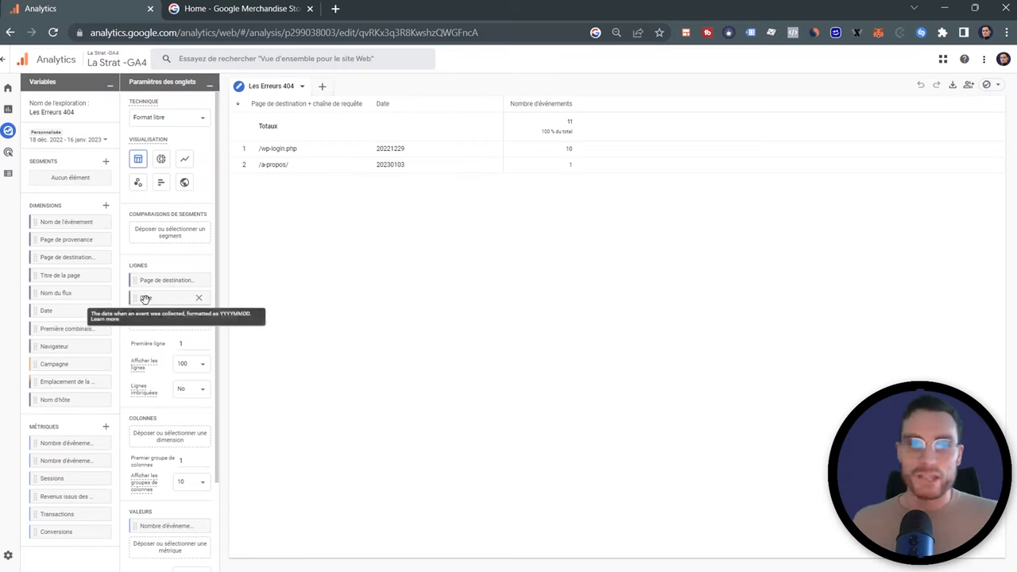
Set the exploration's date range to Les 30 derniers jours.
click(72, 142)
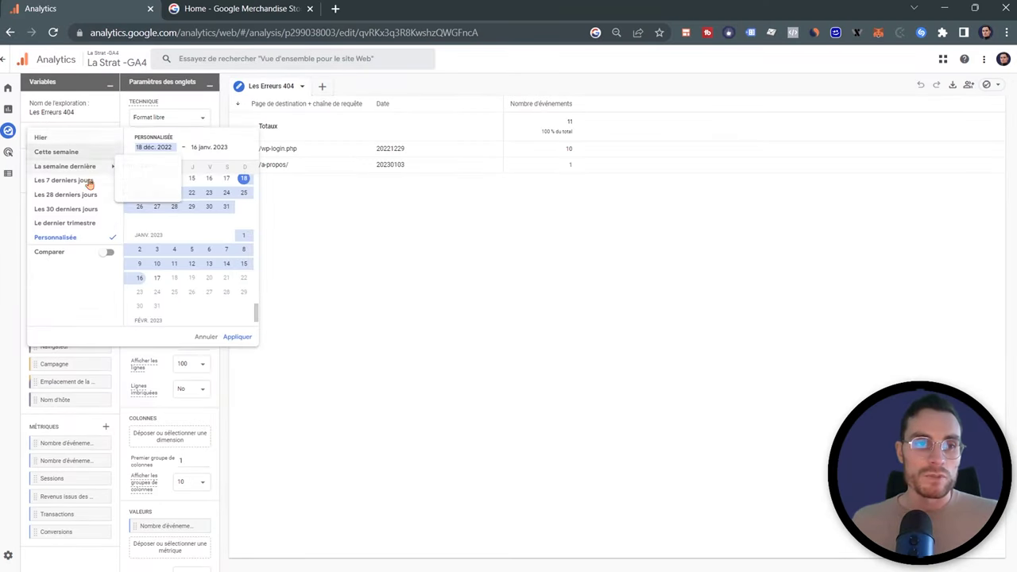
click(70, 209)
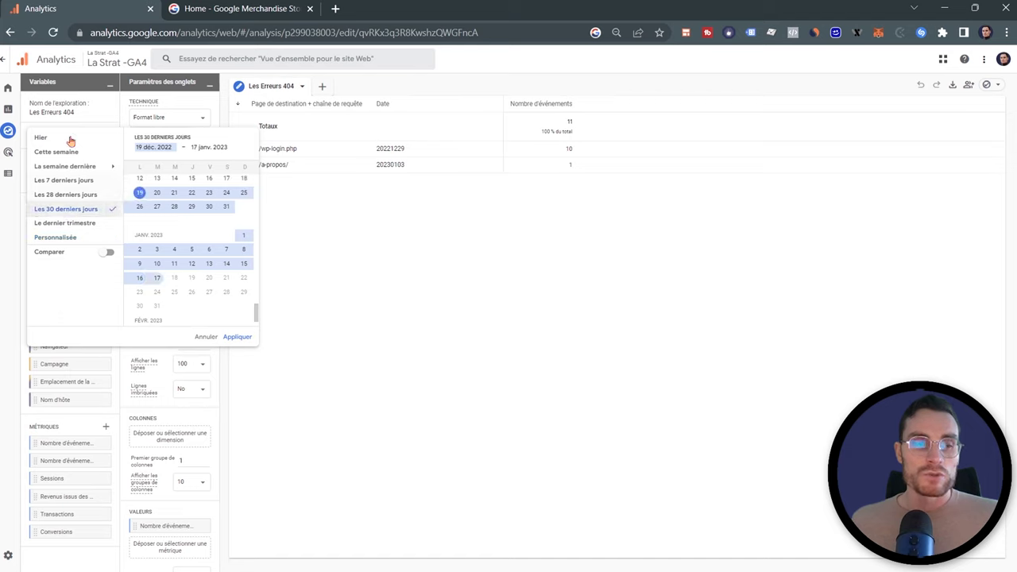
click(238, 337)
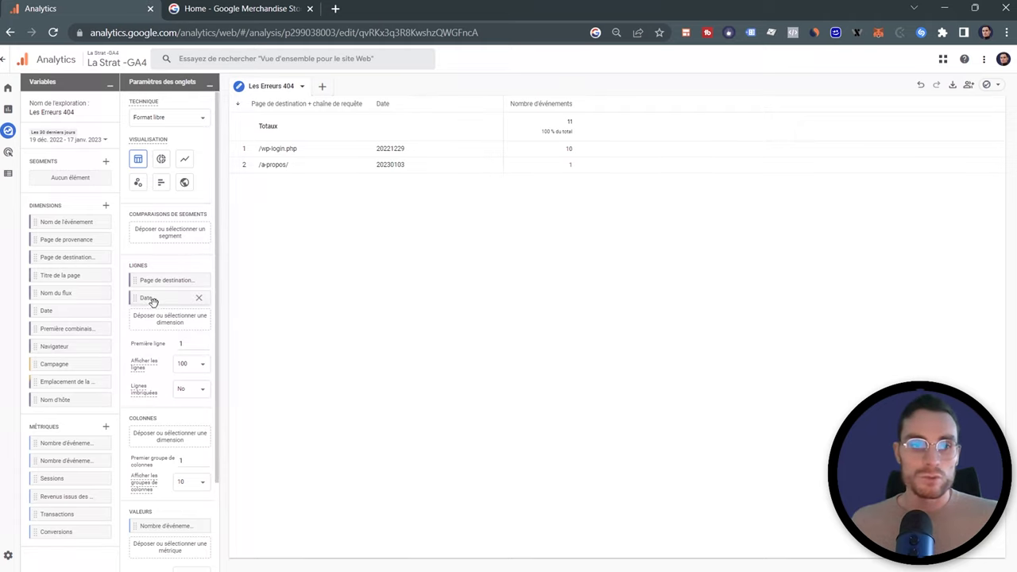
Review the exploration's event name filter, keeping an exact match on Error_404, and apply it.
scroll(172, 310, down, 3)
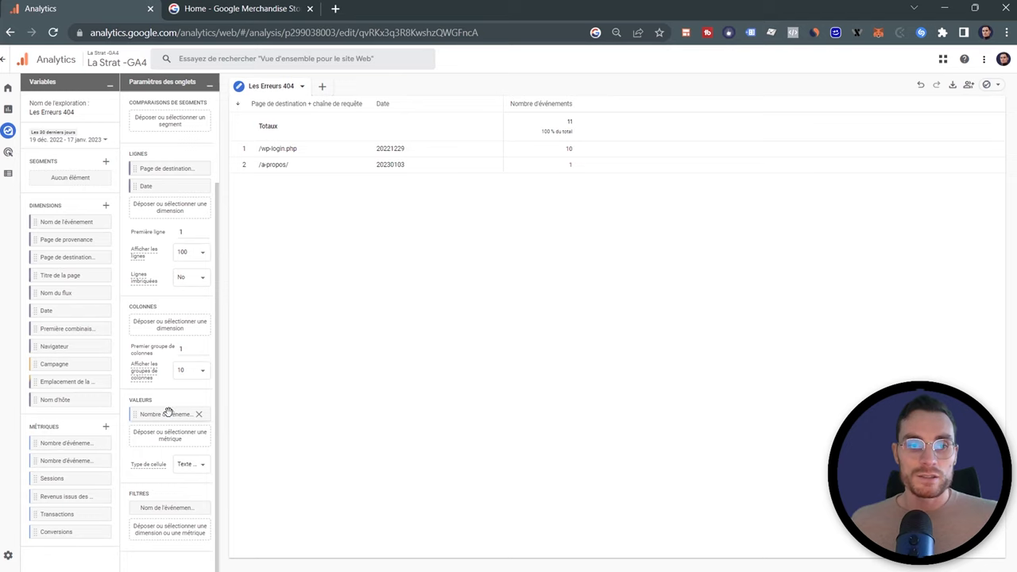
click(171, 514)
scroll(208, 415, down, 1)
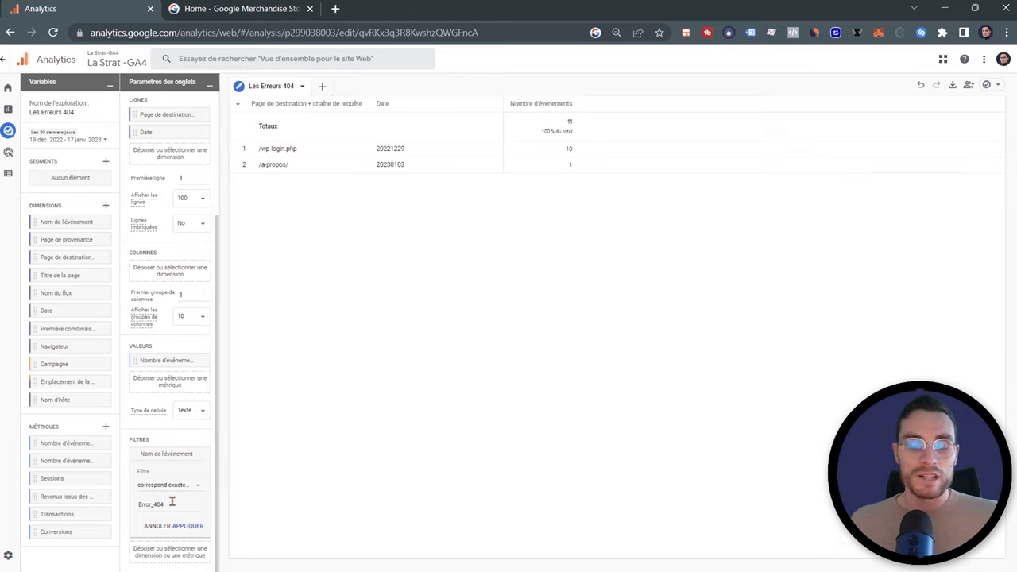
drag(172, 504, 138, 504)
click(175, 488)
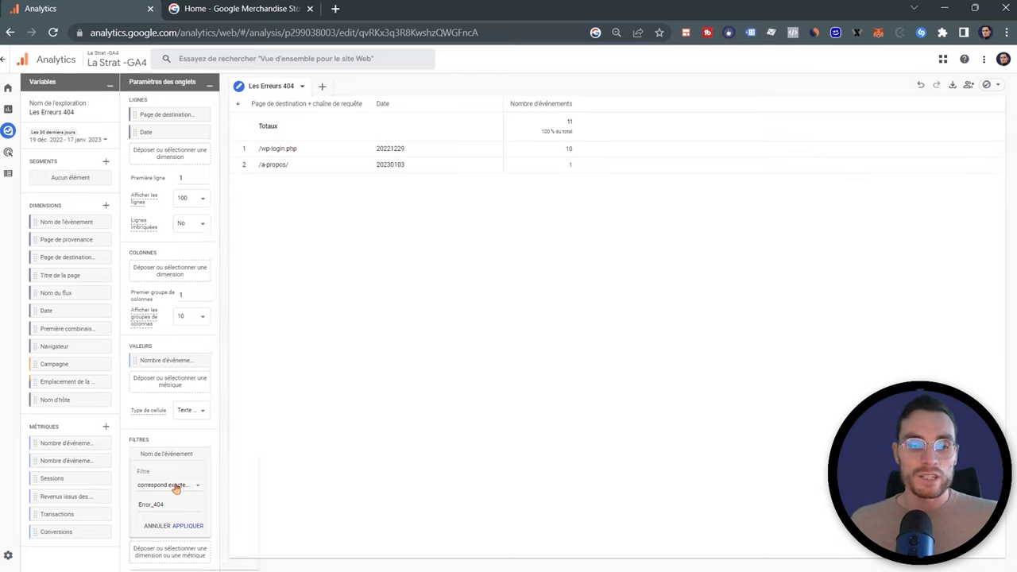
click(294, 465)
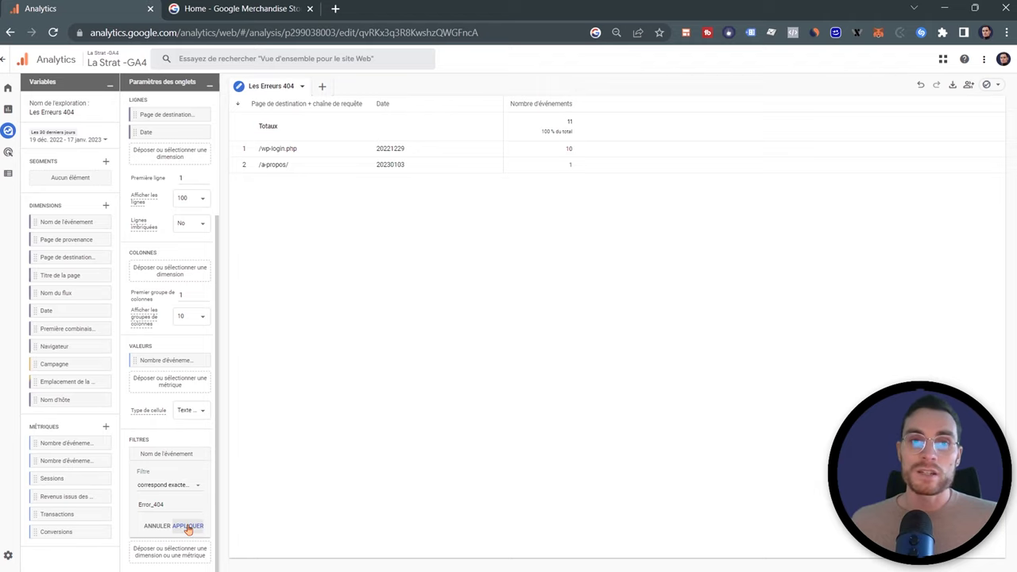
click(188, 528)
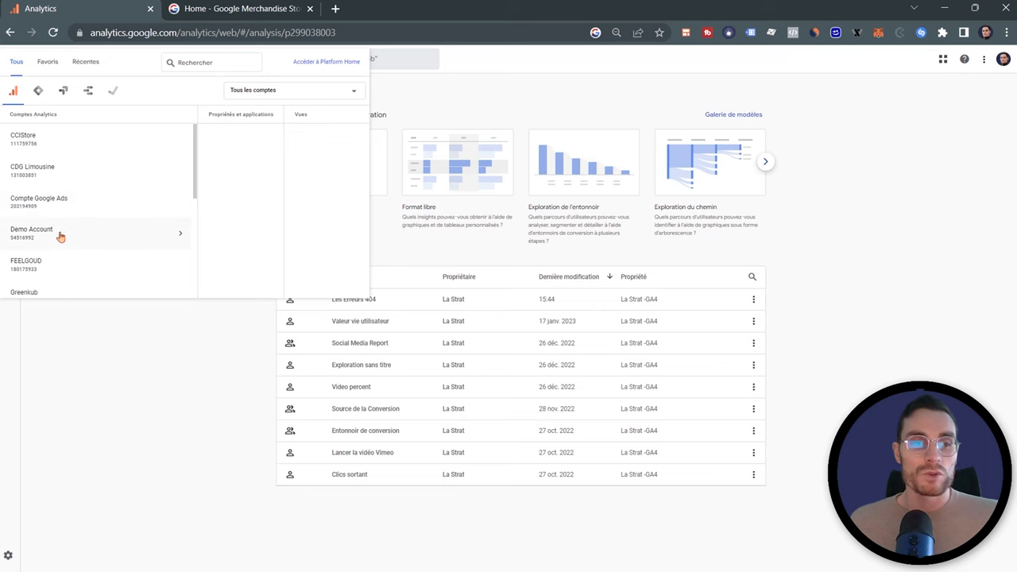
Switch back to the Demo Account's GA4 - Google Merchandise Store property and open its reports.
click(61, 236)
click(230, 168)
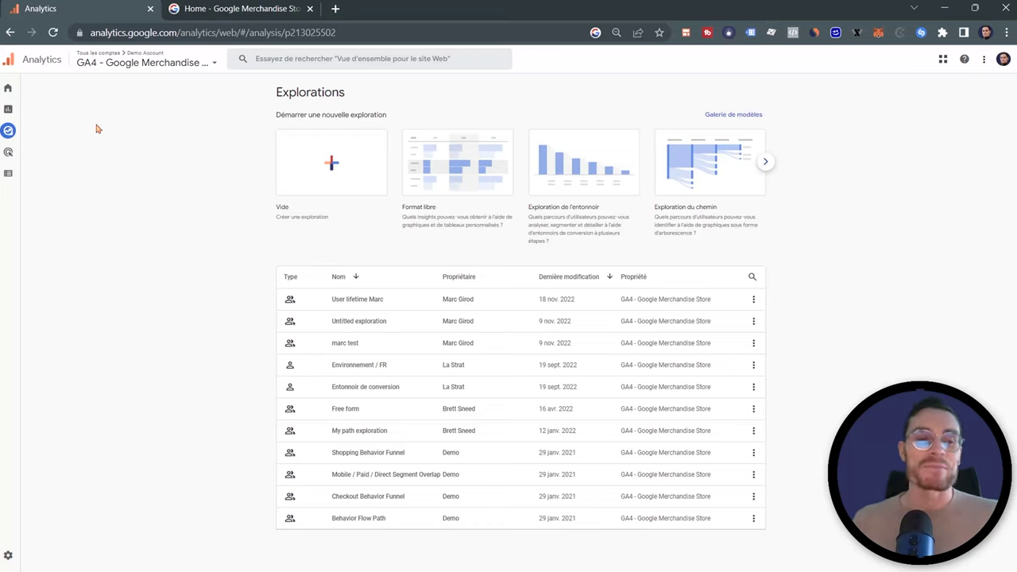
mouse_move(18, 114)
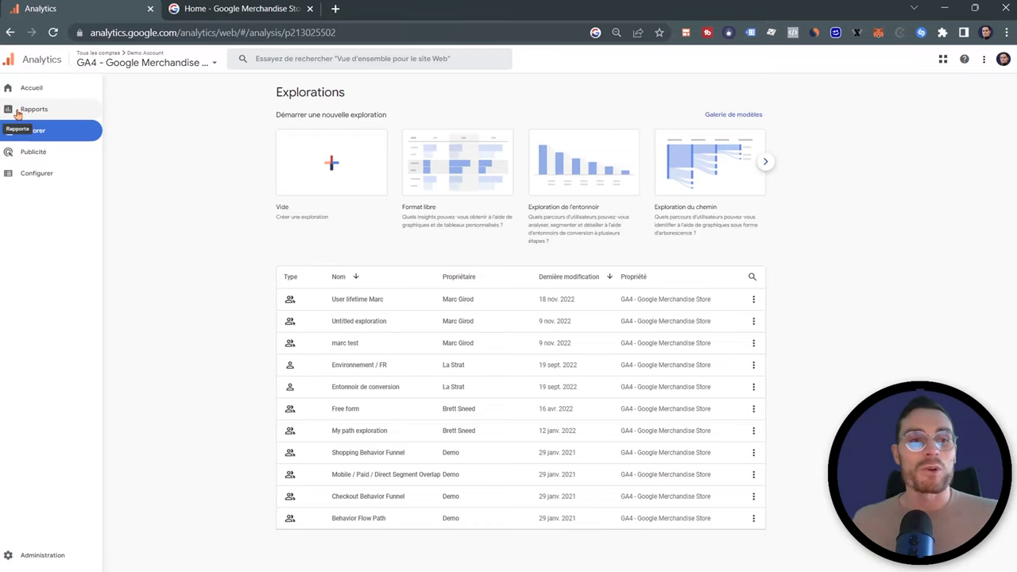
click(20, 111)
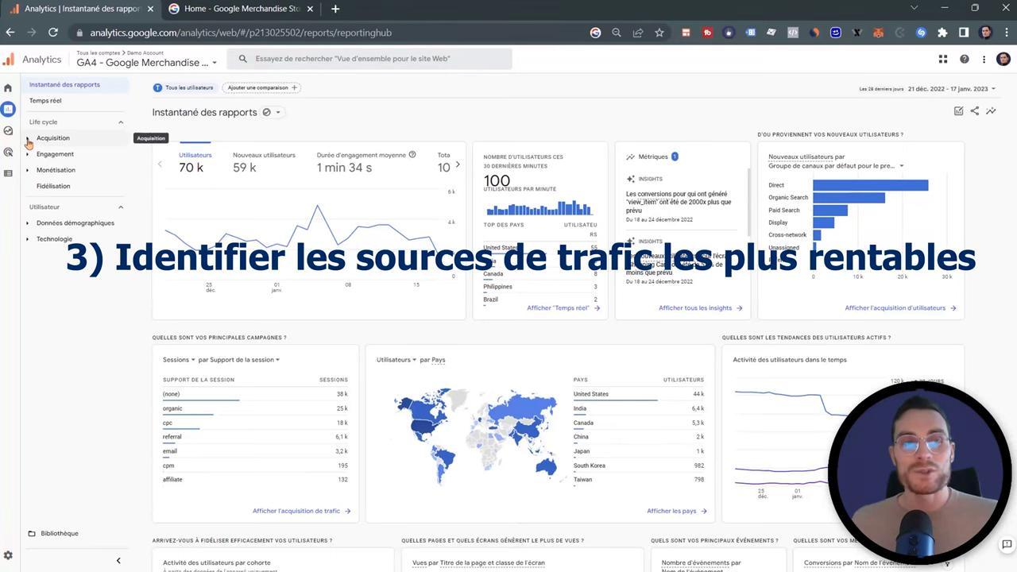
Open the Acquisition de trafic report and examine the metrics of each default channel group across the table.
click(29, 140)
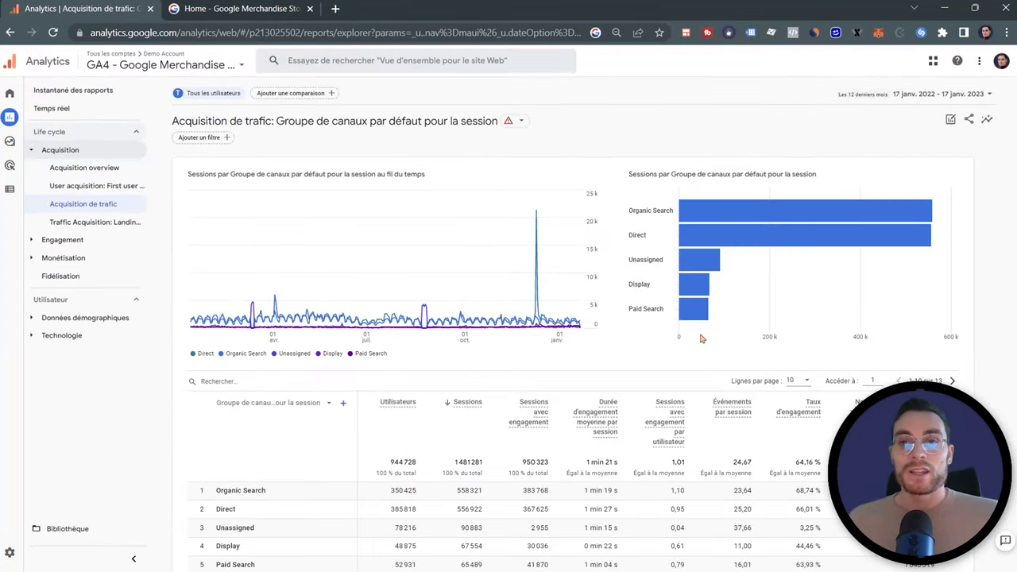
scroll(648, 394, down, 2)
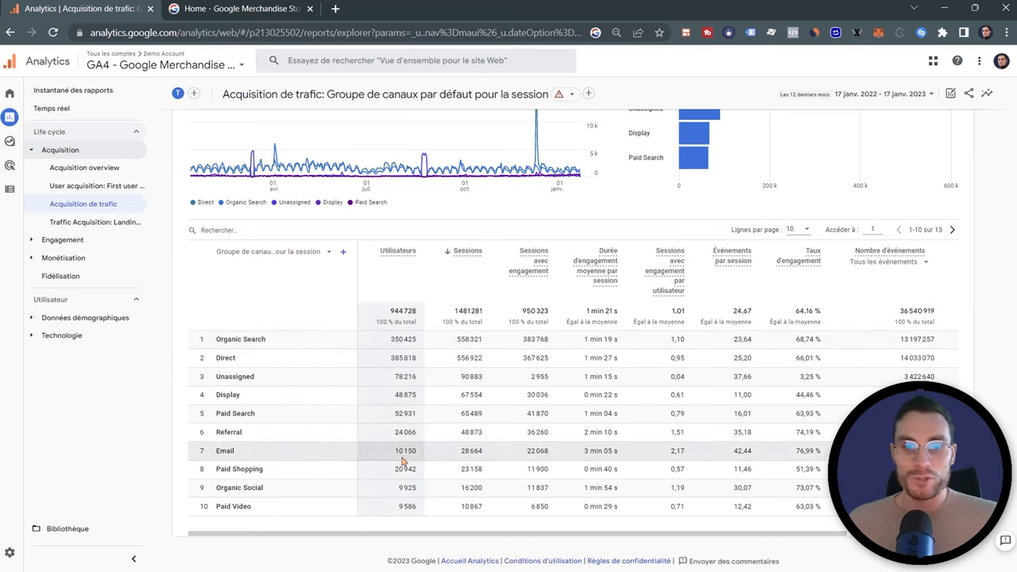
drag(649, 534, 760, 569)
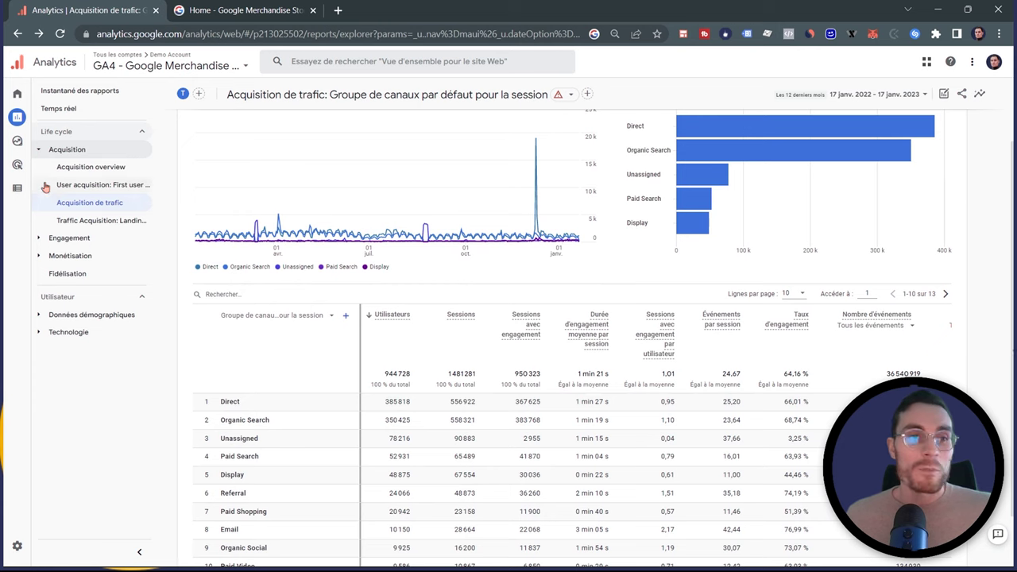
Open the Comparaison de modèles attribution report and set the second attribution model to Basé sur la position.
mouse_move(28, 173)
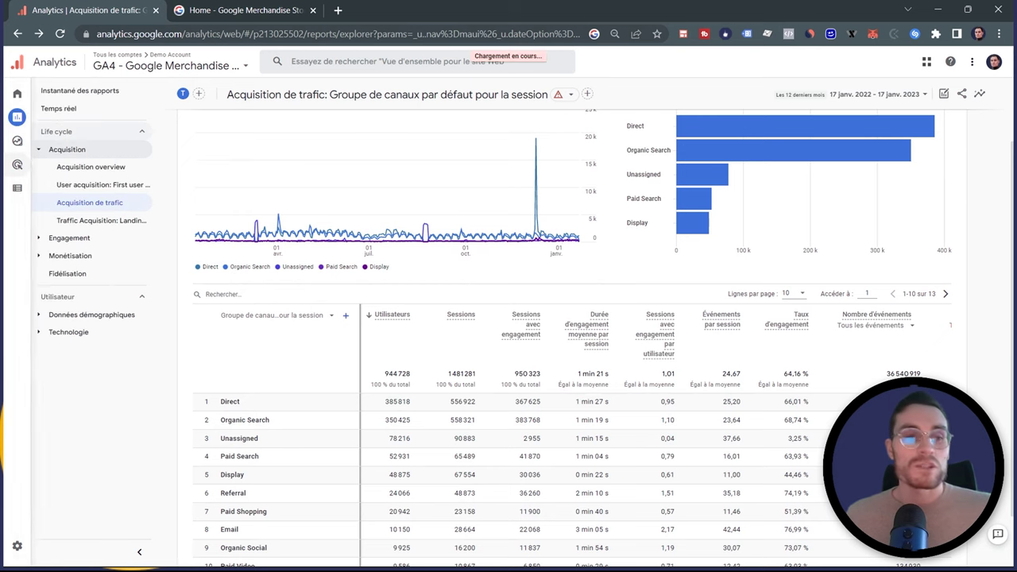
click(24, 165)
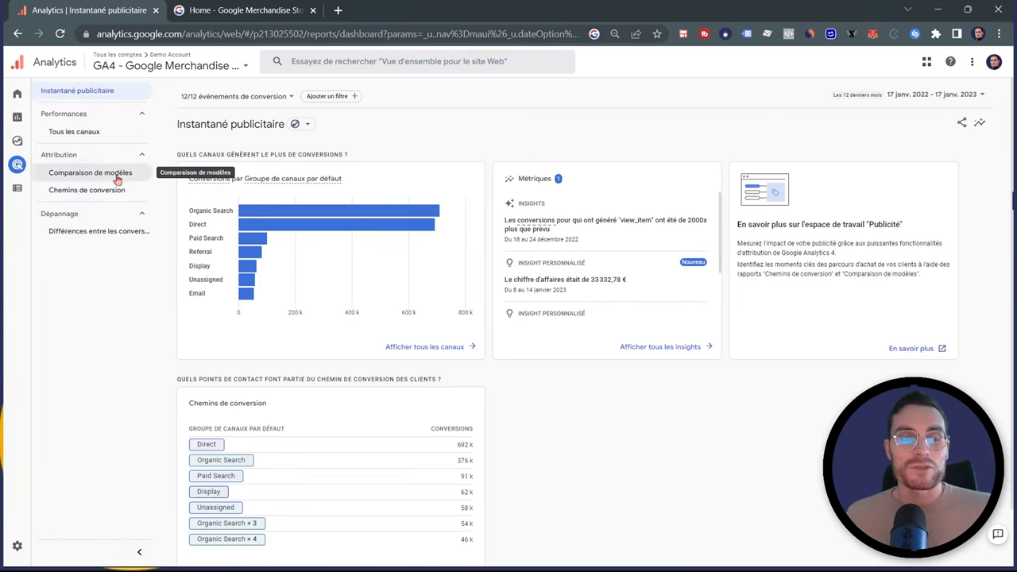
click(117, 178)
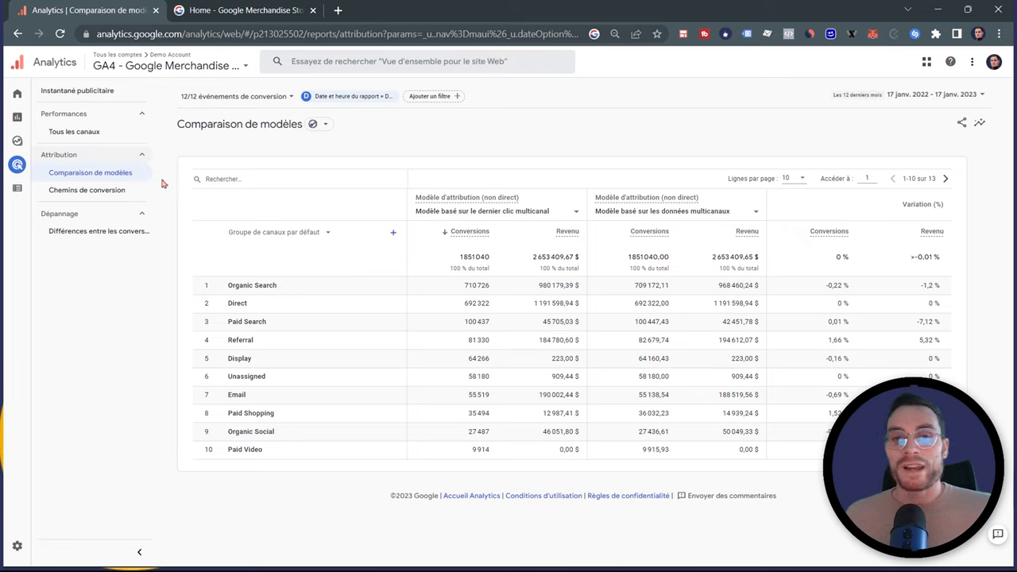
click(691, 214)
scroll(704, 262, down, 1)
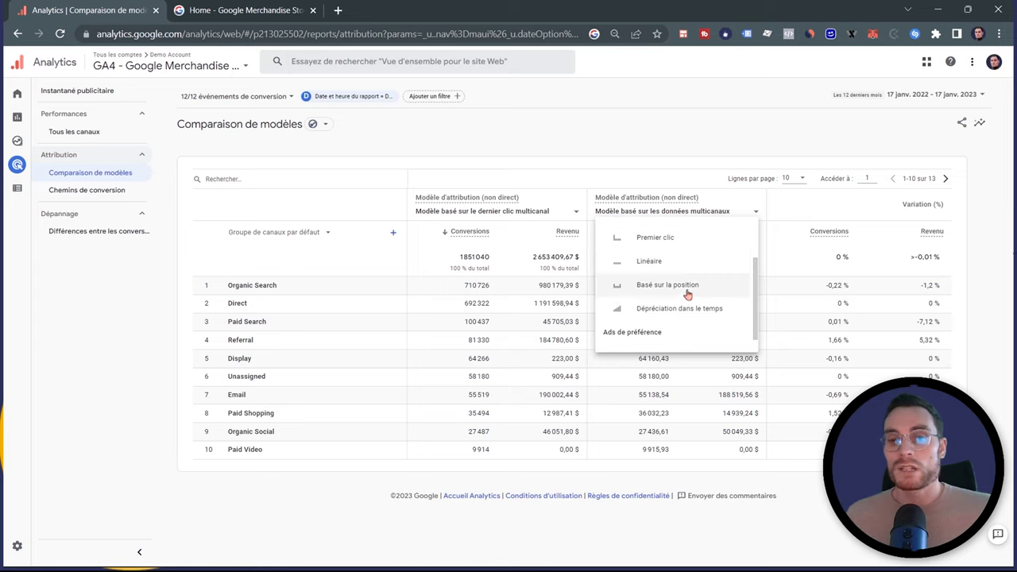
click(683, 292)
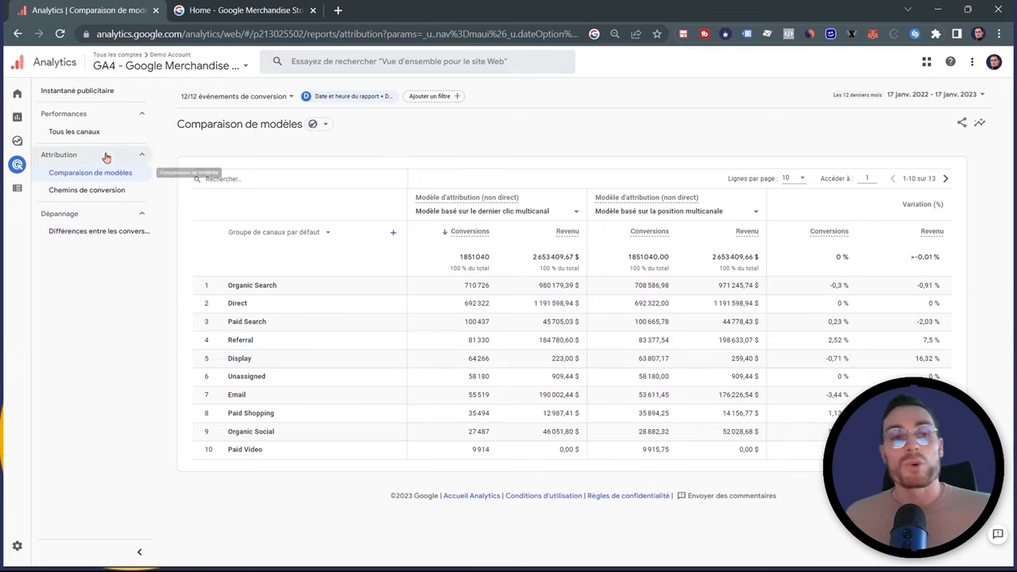
Return to the Acquisition de trafic report and look over its channel table and charts.
click(17, 118)
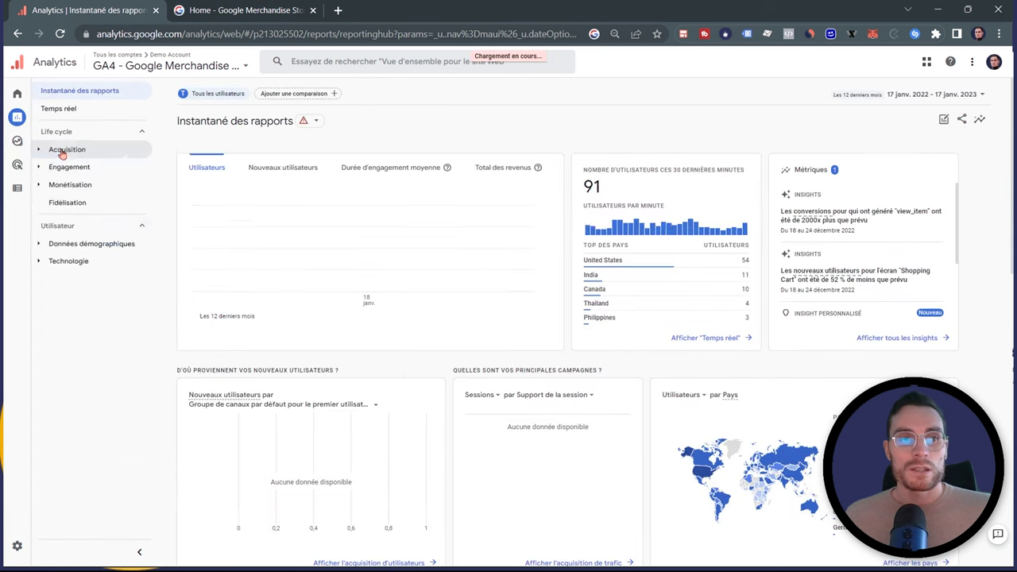
click(65, 150)
click(87, 204)
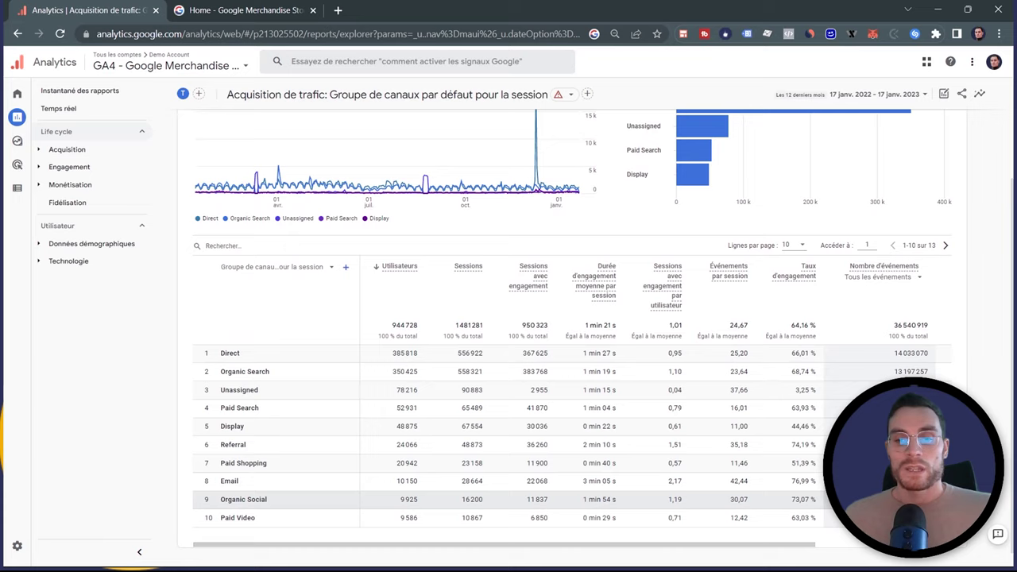
scroll(951, 186, up, 2)
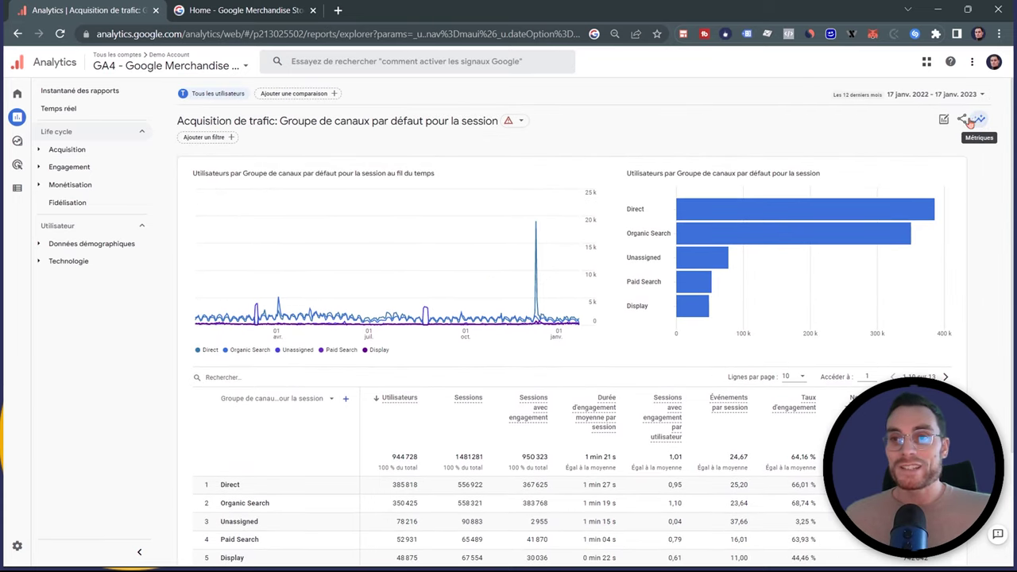
Query Insights for the month-over-month user growth suggested under analyse du trafic.
click(980, 120)
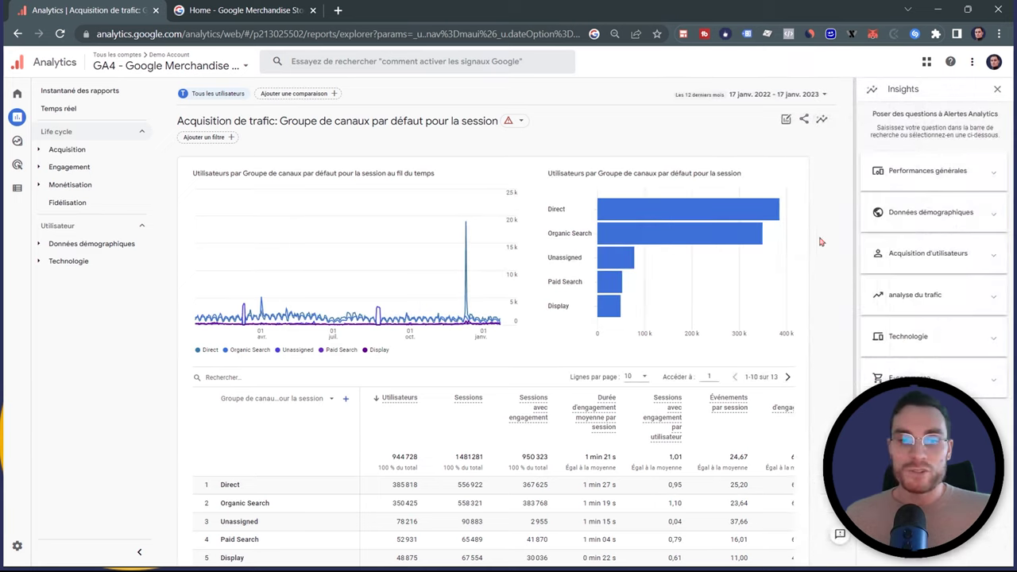
click(968, 307)
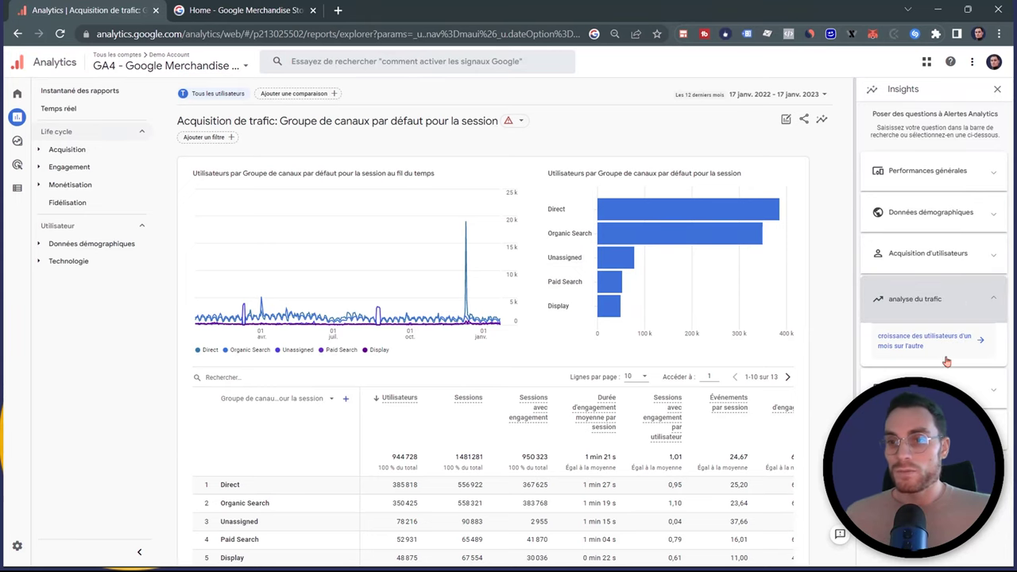
click(935, 347)
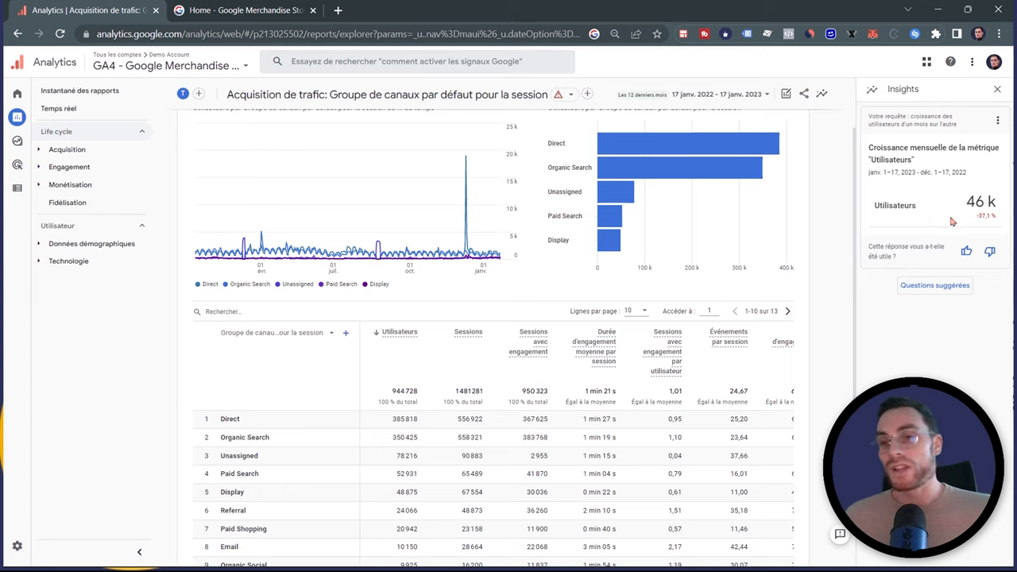
Rate the Insights answer as helpful, and add Campagne de la session as the traffic table's secondary dimension with 50 rows per page.
click(967, 252)
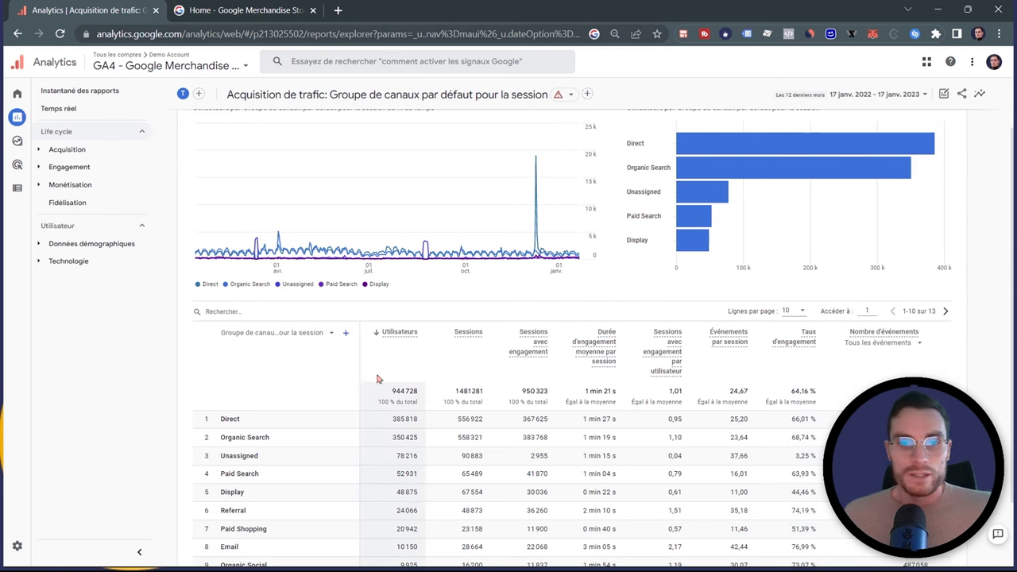
click(345, 333)
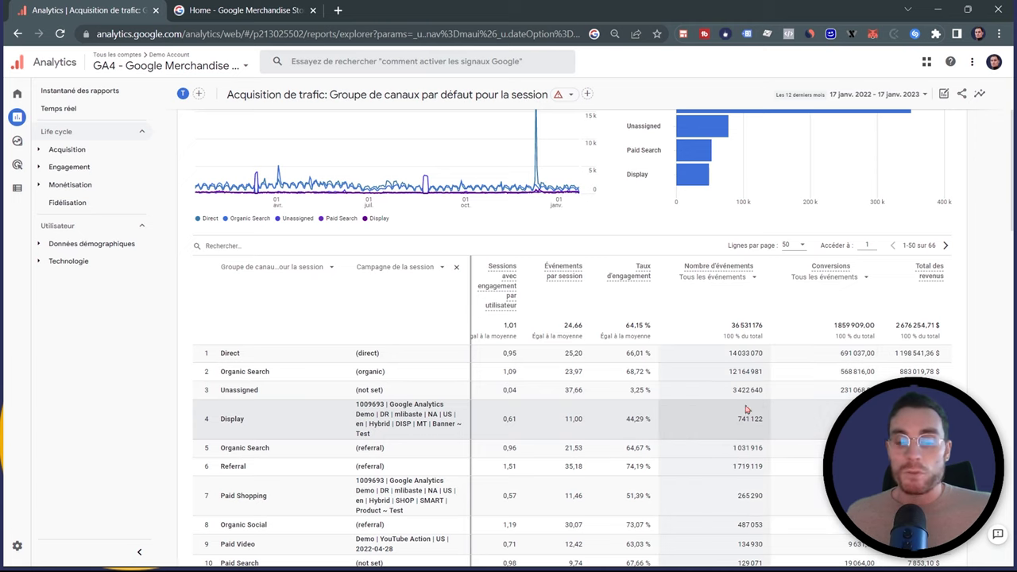
Examine the Display banner test campaign's sessions, engagement, conversions and total revenue across its table row.
drag(914, 419, 946, 563)
drag(767, 418, 572, 421)
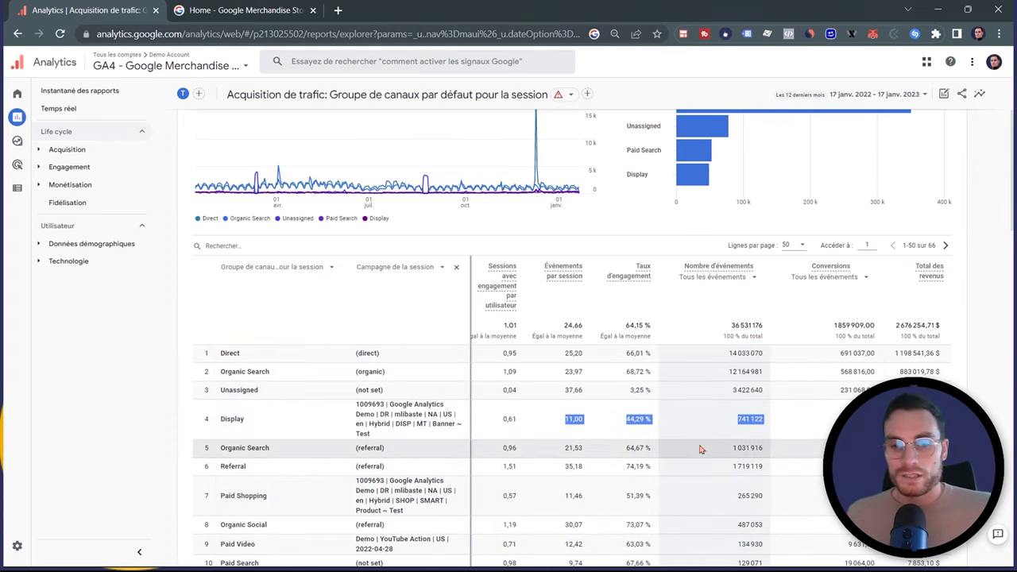
key(ctrl+minus)
scroll(441, 417, down, 1)
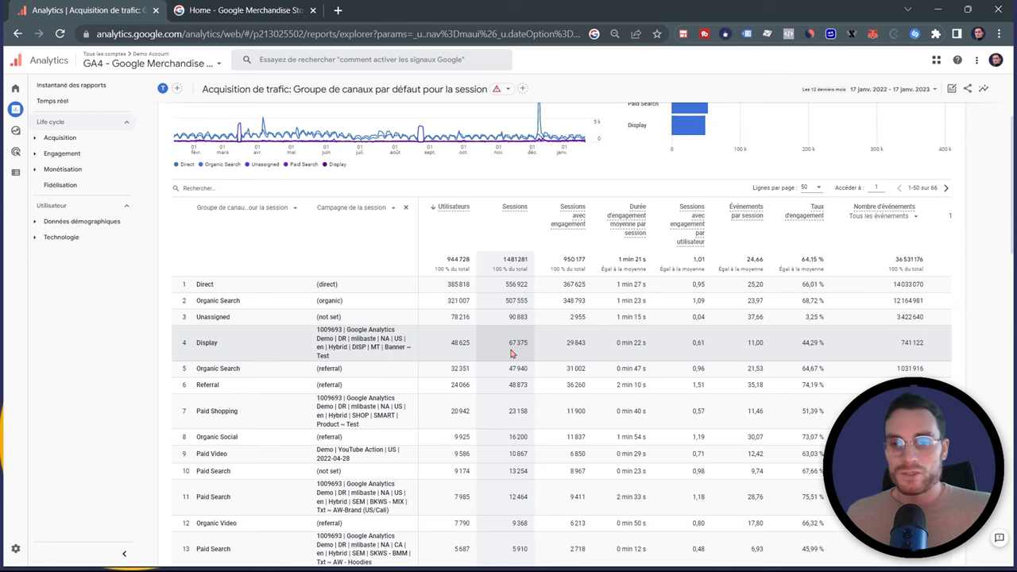
drag(512, 354, 944, 357)
click(942, 358)
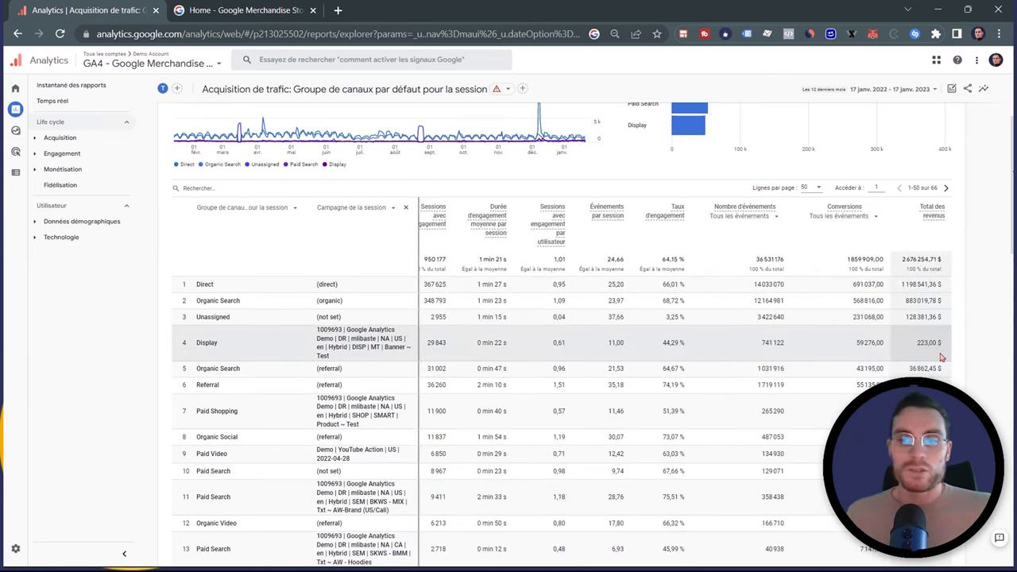
Look through the campaign rows and read the metrics of the Nov2022_CyberMonday_V1 email campaign.
scroll(923, 342, down, 3)
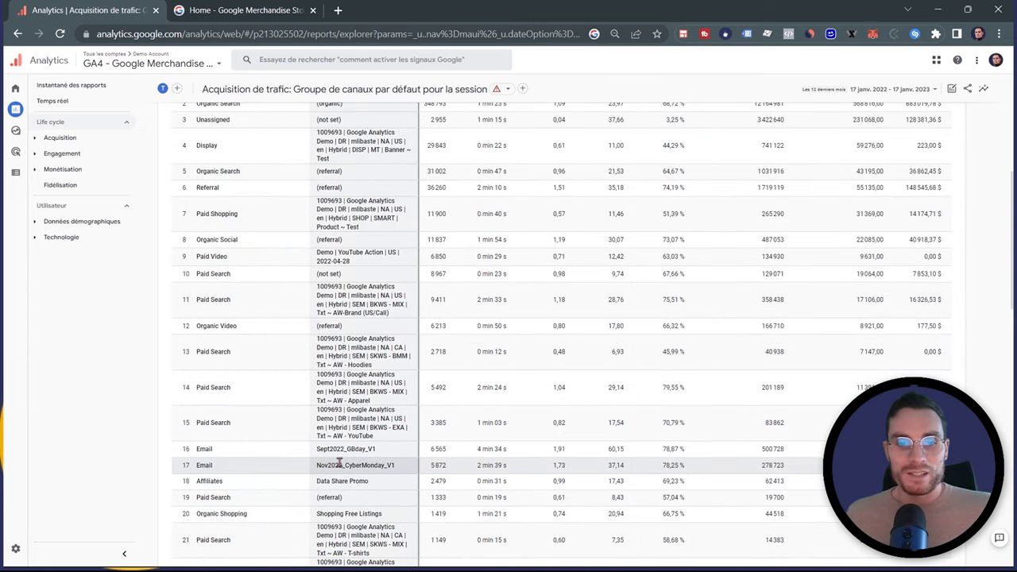
drag(395, 465, 318, 465)
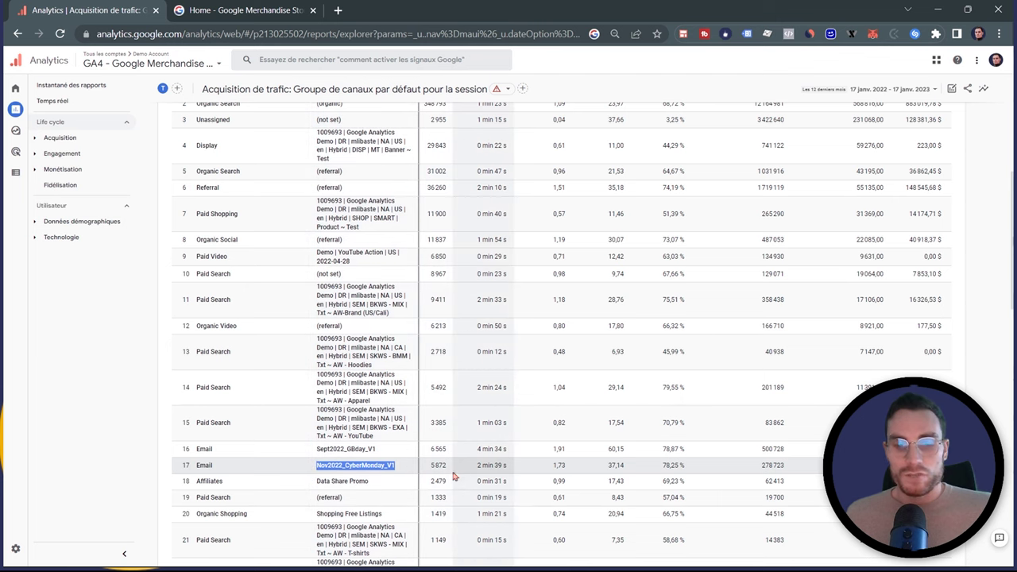
drag(449, 469, 429, 468)
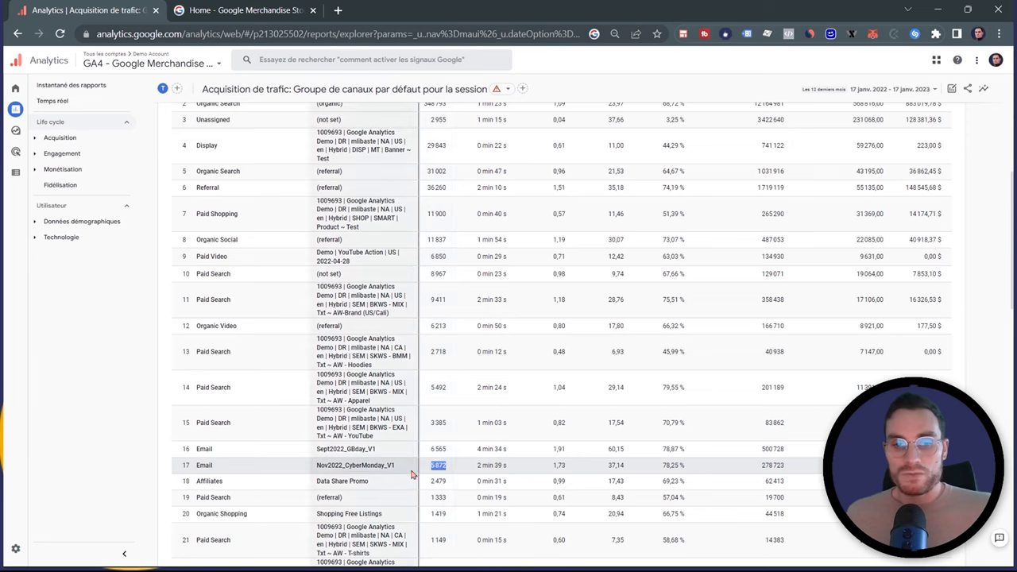
click(469, 476)
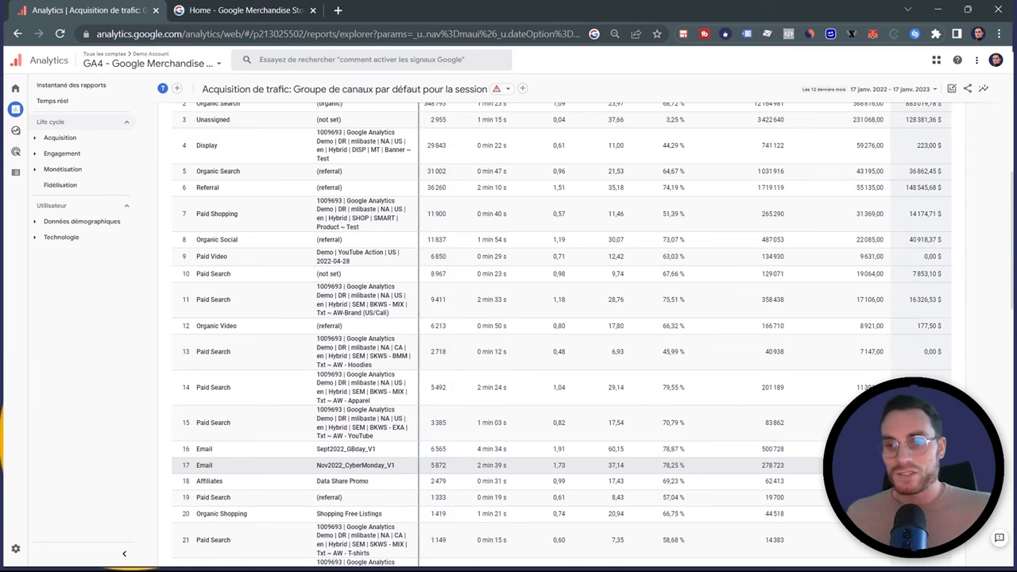
drag(183, 481, 397, 562)
click(476, 465)
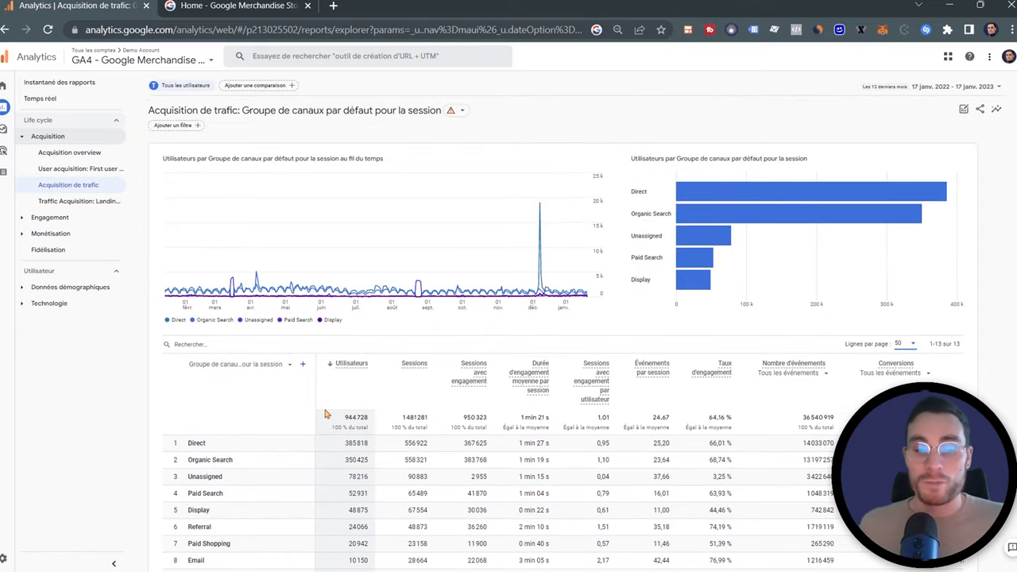
Open the User acquisition: First user default channel grouping report and show 50 rows per page.
click(91, 170)
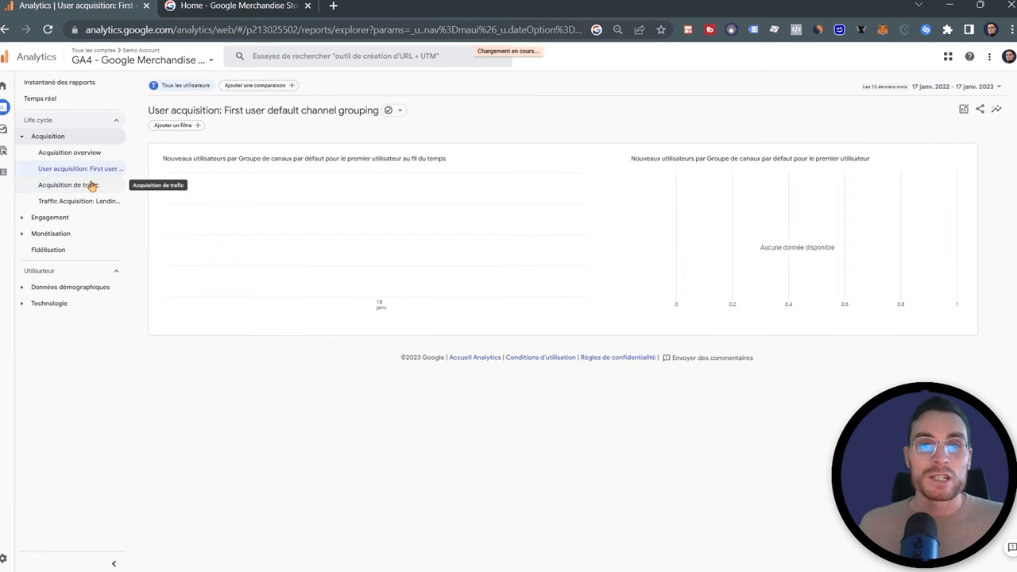
scroll(146, 136, down, 1)
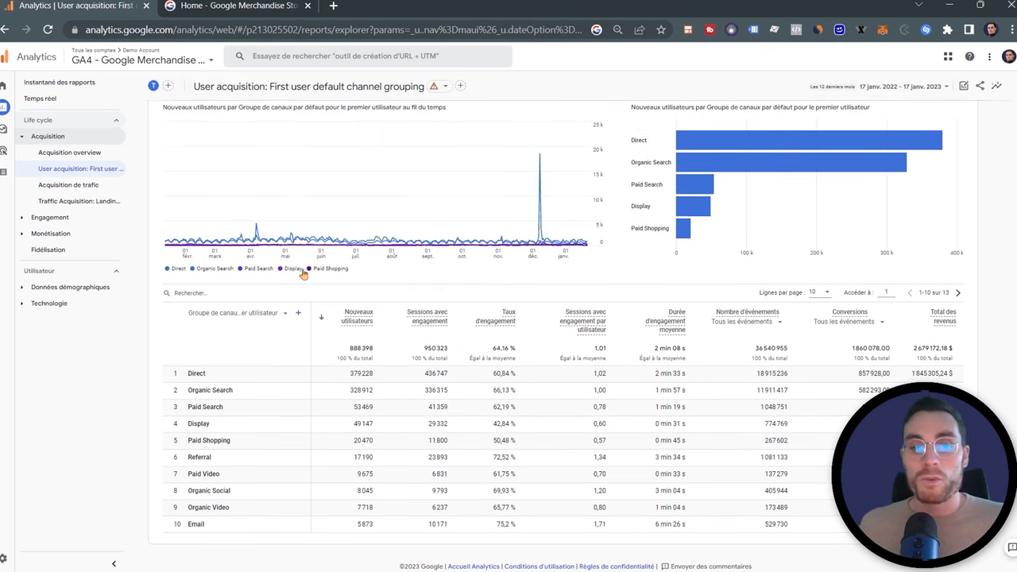
click(825, 294)
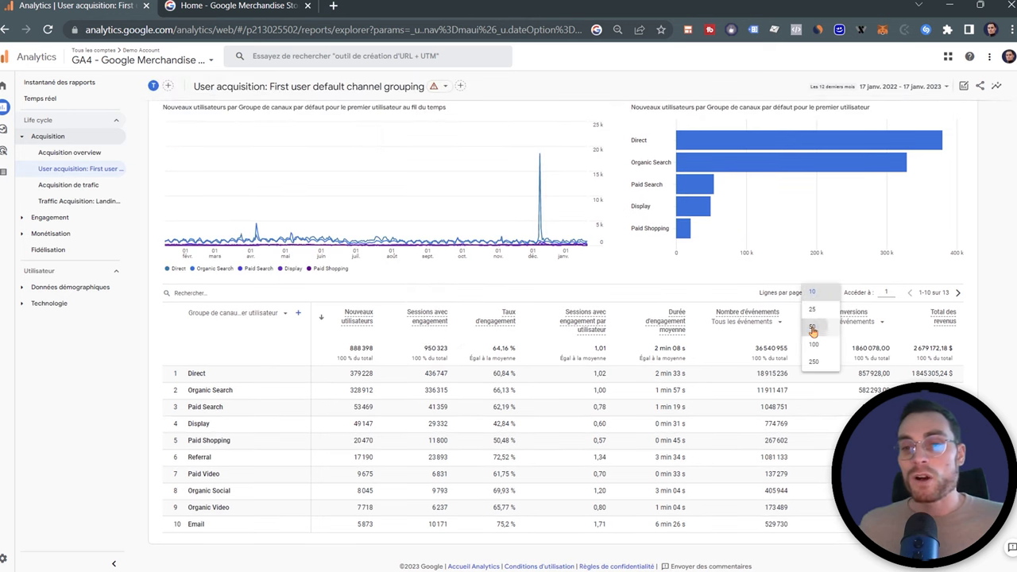
click(813, 329)
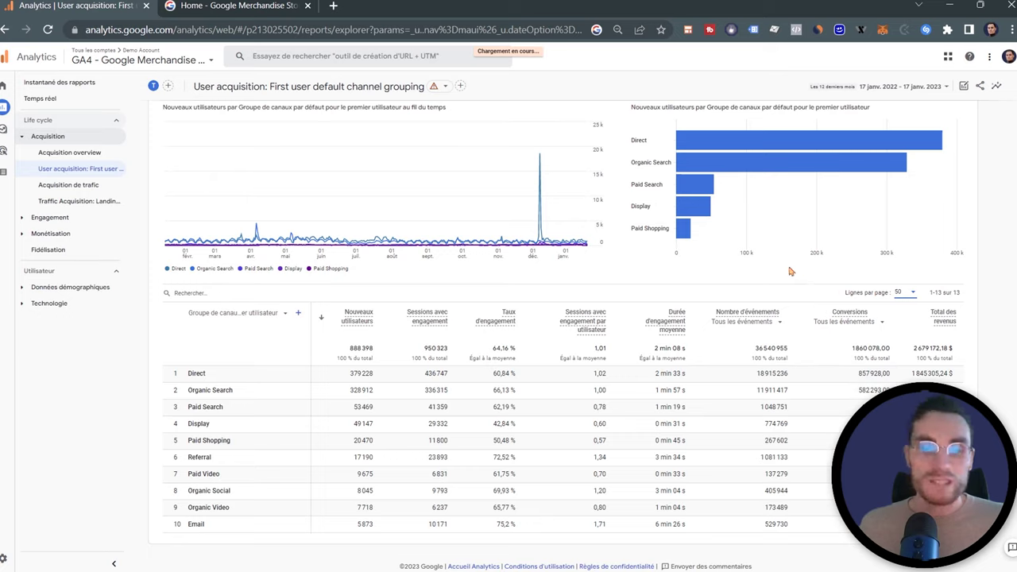
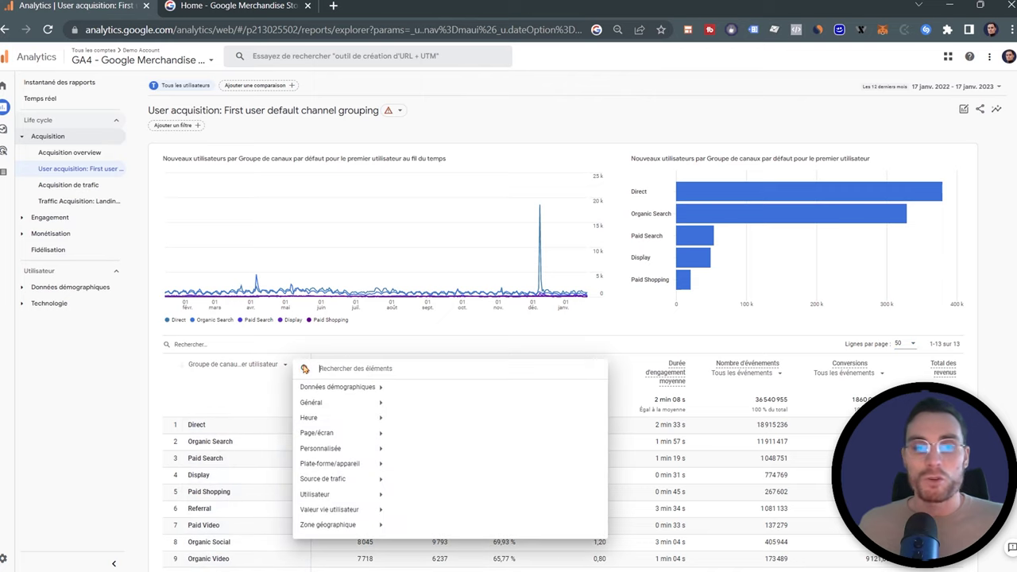
Add Première campagne de l'utilisateur as the table's secondary dimension and show 100 rows per page.
text(camp)
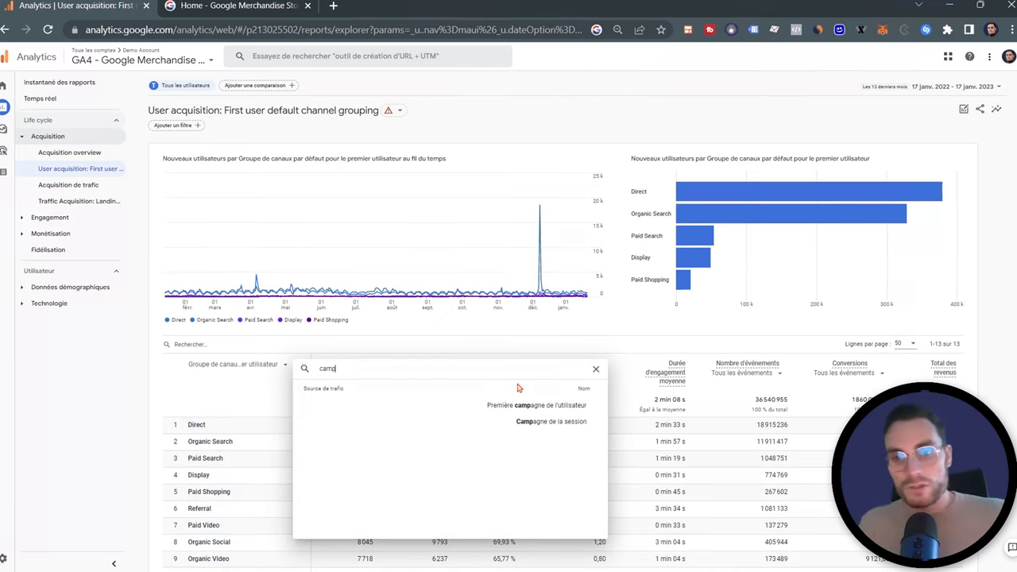
click(570, 407)
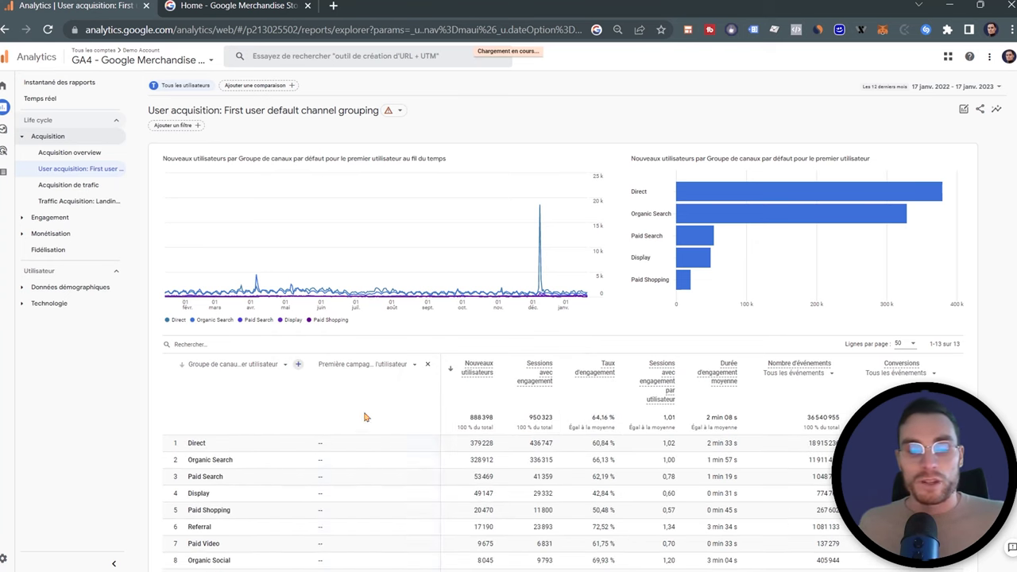
scroll(537, 399, down, 2)
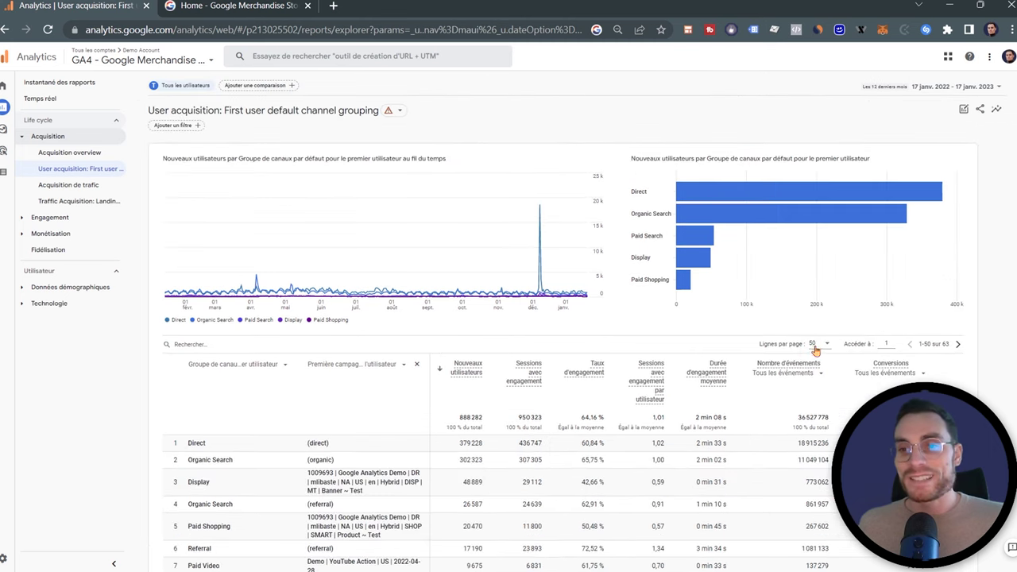
click(818, 348)
click(818, 363)
Examine the first-user campaign rows and read the Display banner campaign's conversions and total revenue.
scroll(612, 388, down, 2)
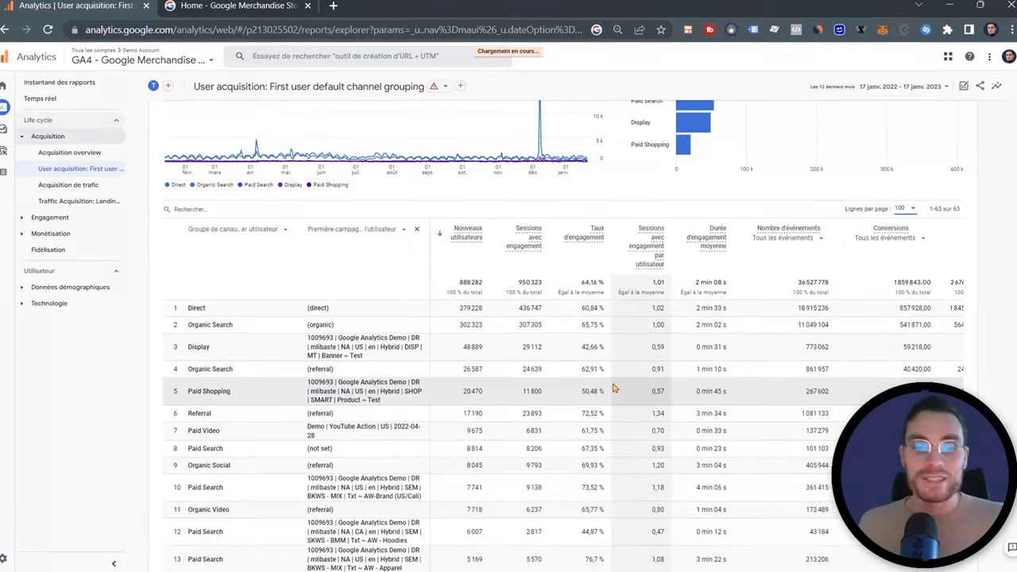
scroll(613, 388, down, 2)
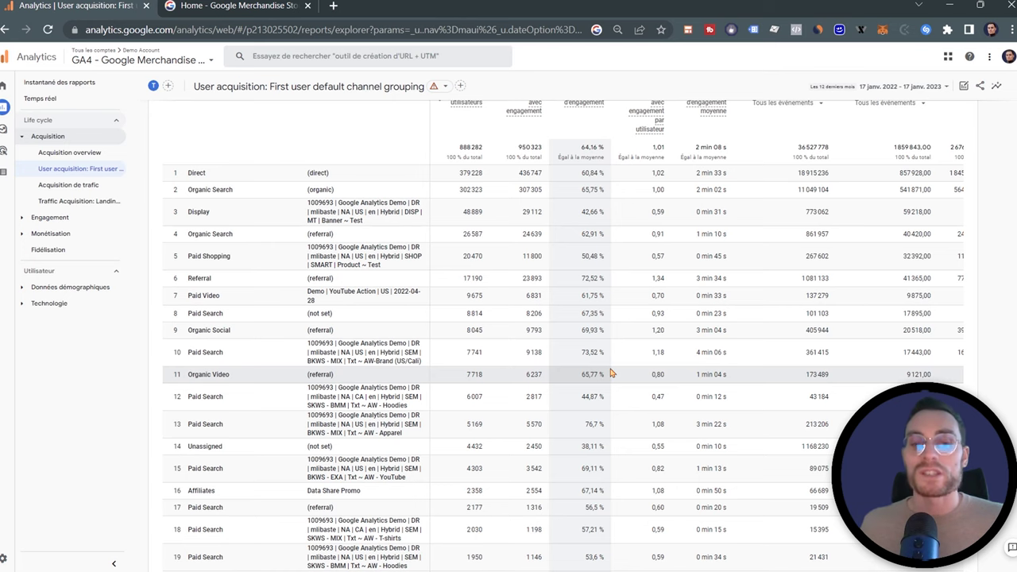
scroll(611, 374, up, 2)
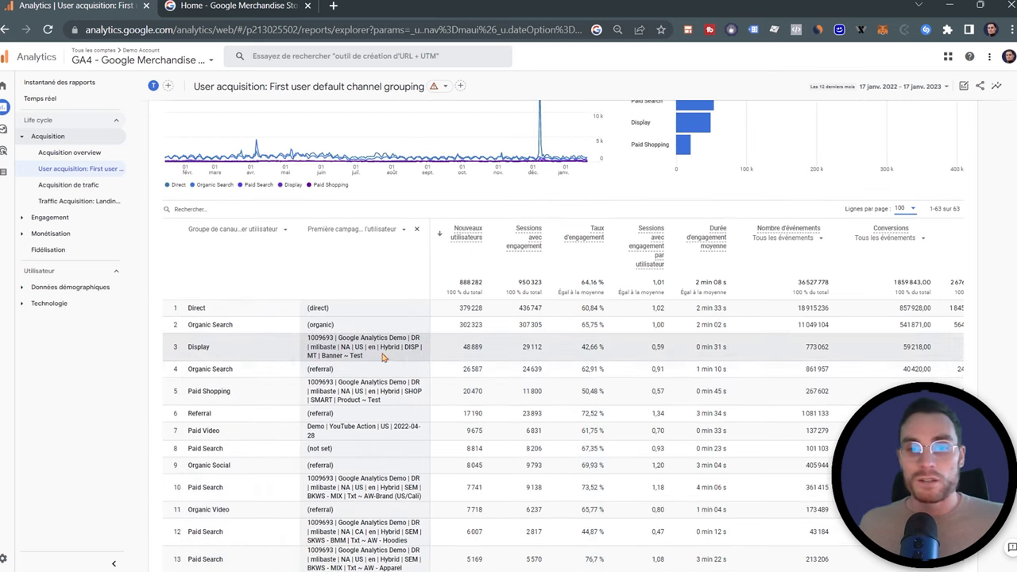
drag(590, 557, 1003, 353)
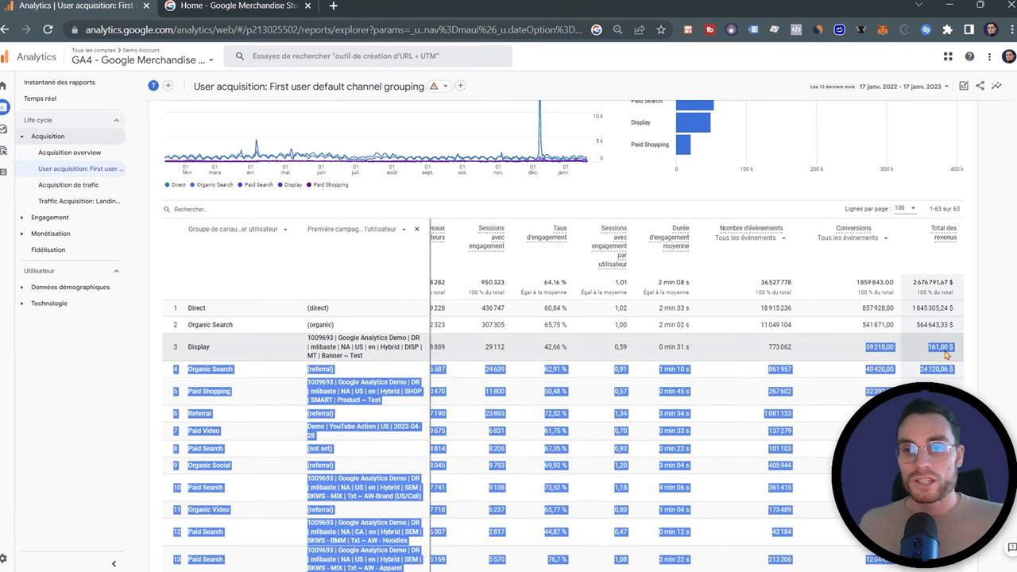
drag(568, 347, 292, 355)
key(ctrl+plus)
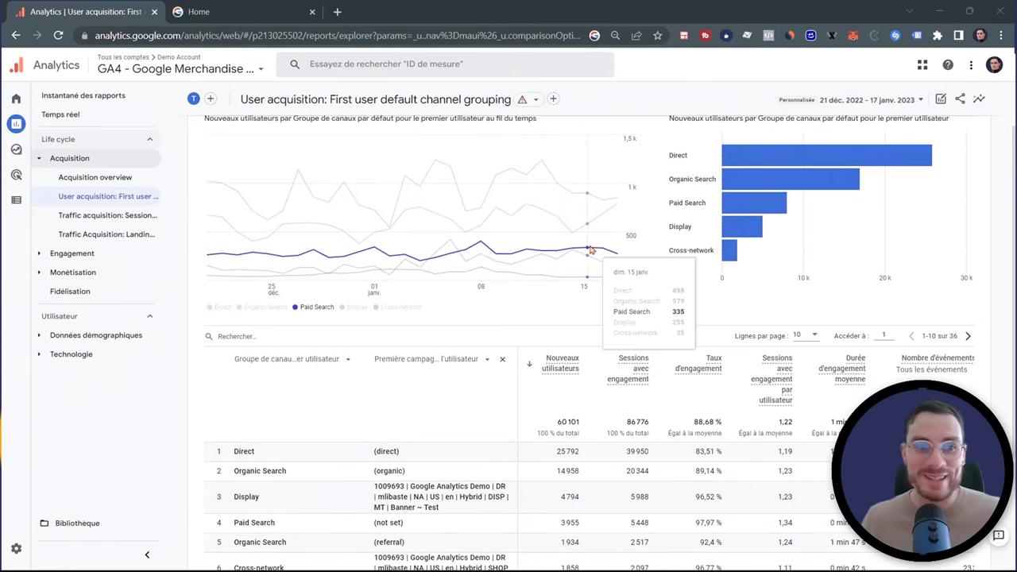
Open Explorations and browse the available templates and the list of existing explorations.
click(18, 151)
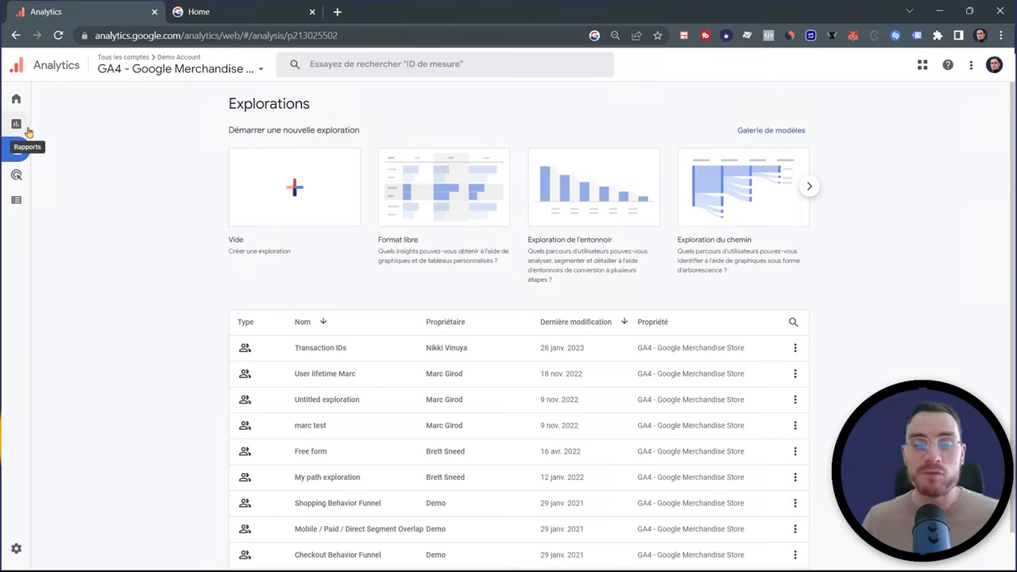
click(810, 191)
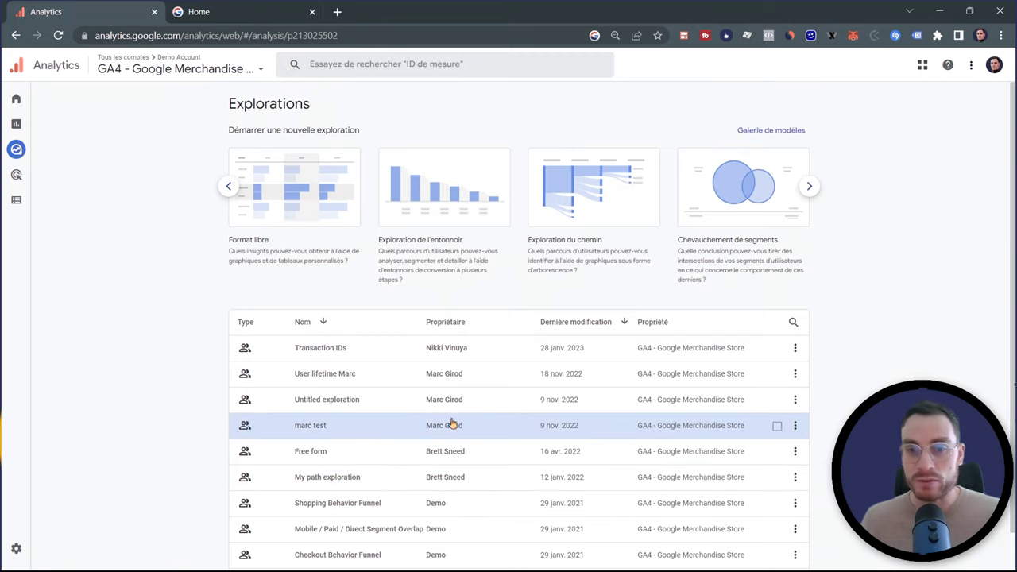
scroll(556, 425, down, 1)
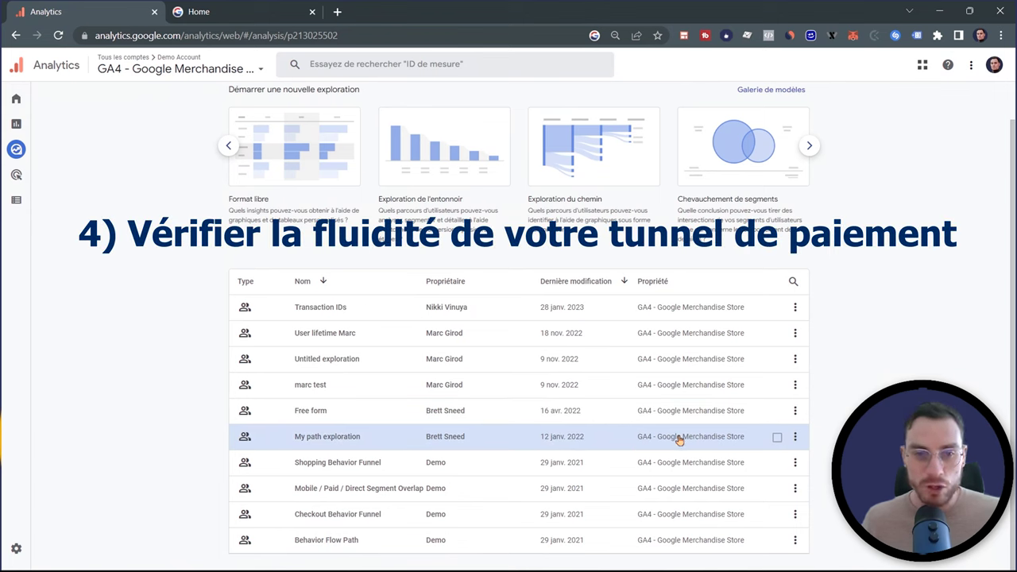
Duplicate the Checkout Behavior Funnel exploration and open the copy with its date range set to Les 30 derniers jours.
click(794, 515)
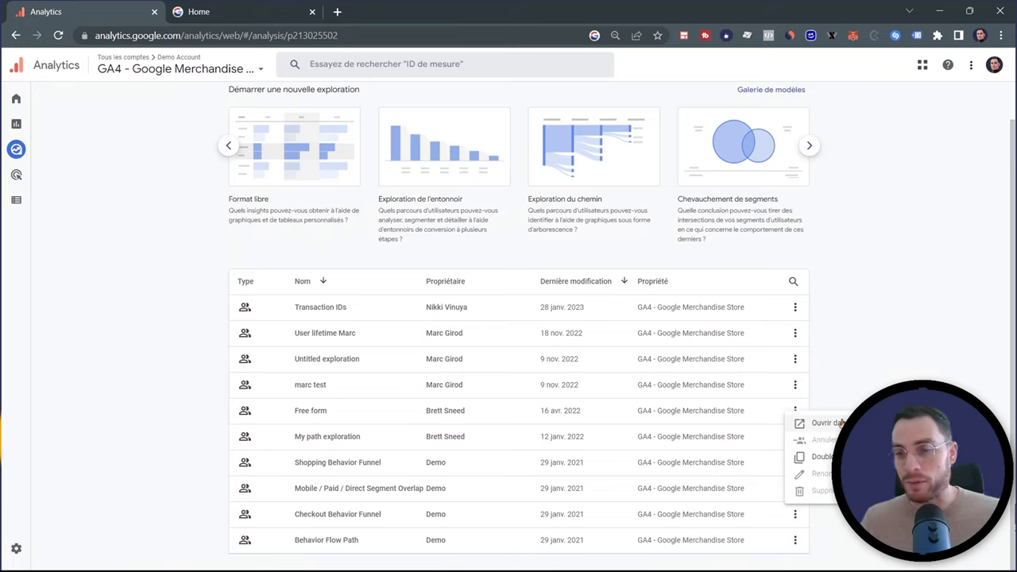
click(822, 458)
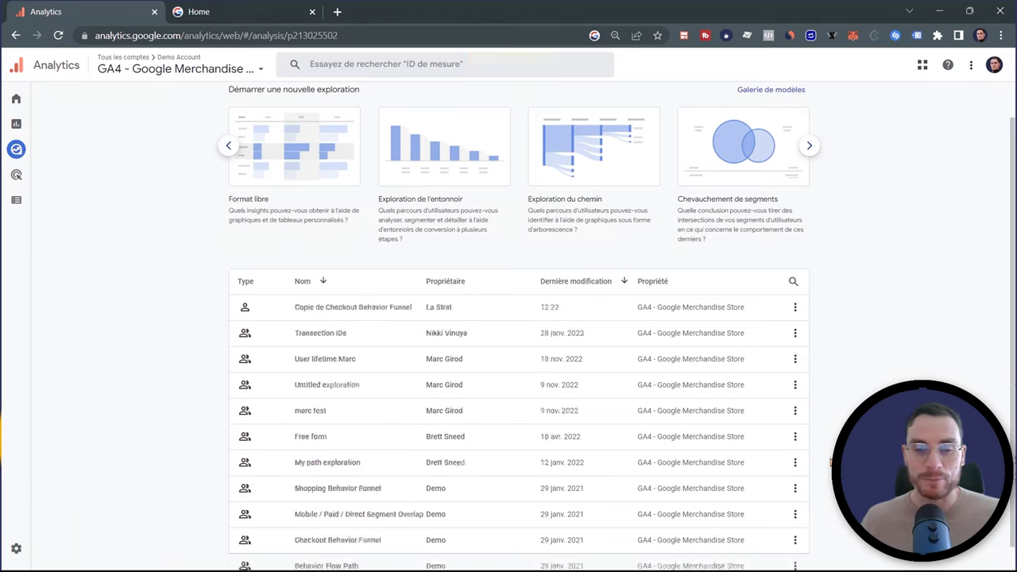
click(352, 313)
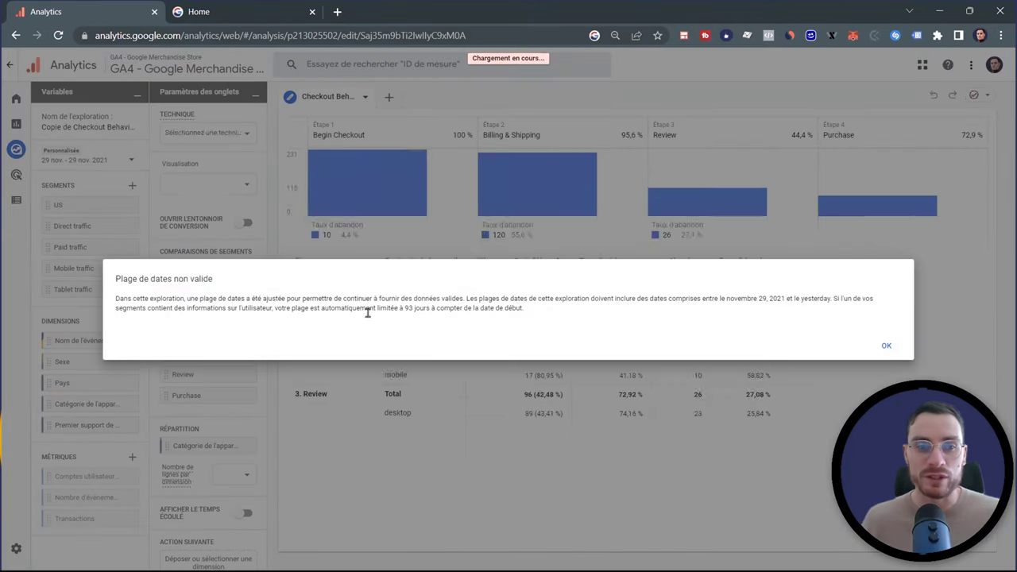
click(887, 345)
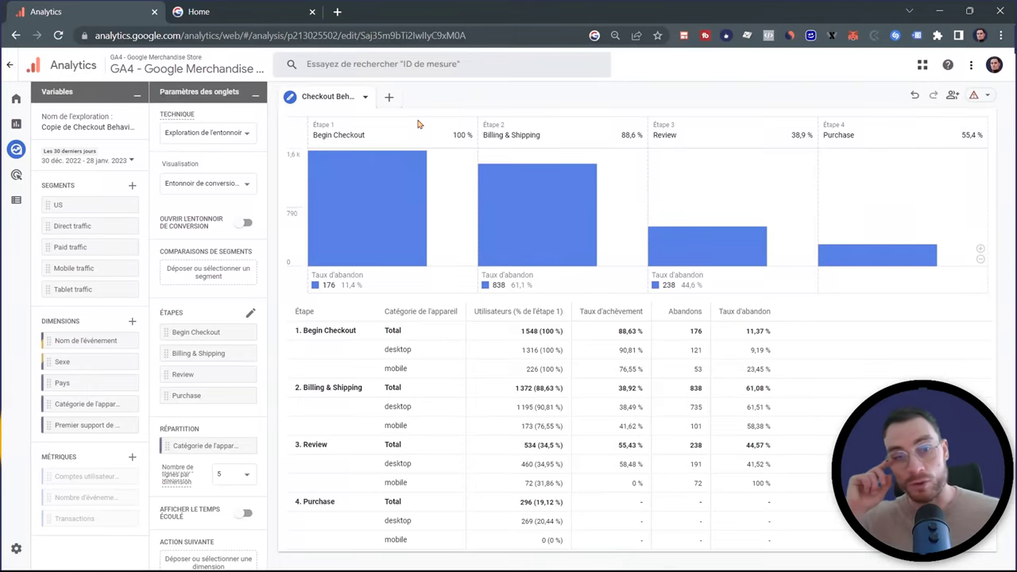
Examine the active users and abandonment rates at each checkout funnel stage from Begin Checkout to Purchase.
mouse_move(333, 252)
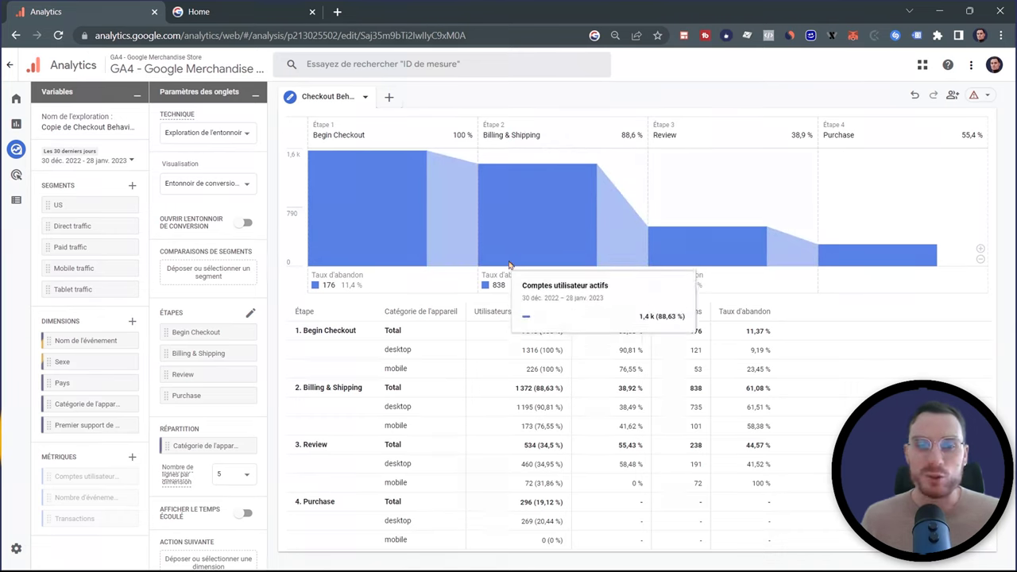
mouse_move(533, 262)
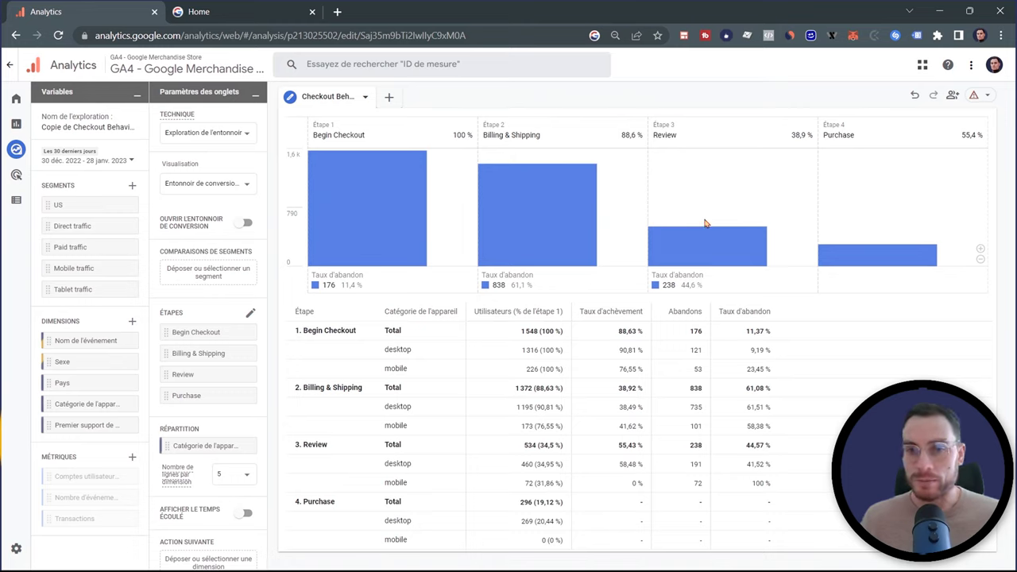
mouse_move(854, 265)
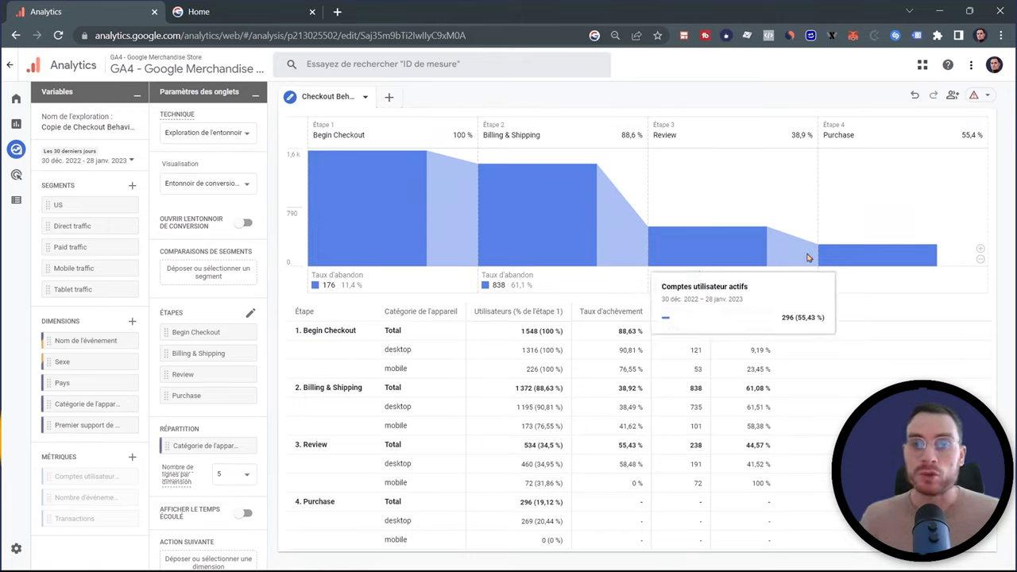
mouse_move(356, 187)
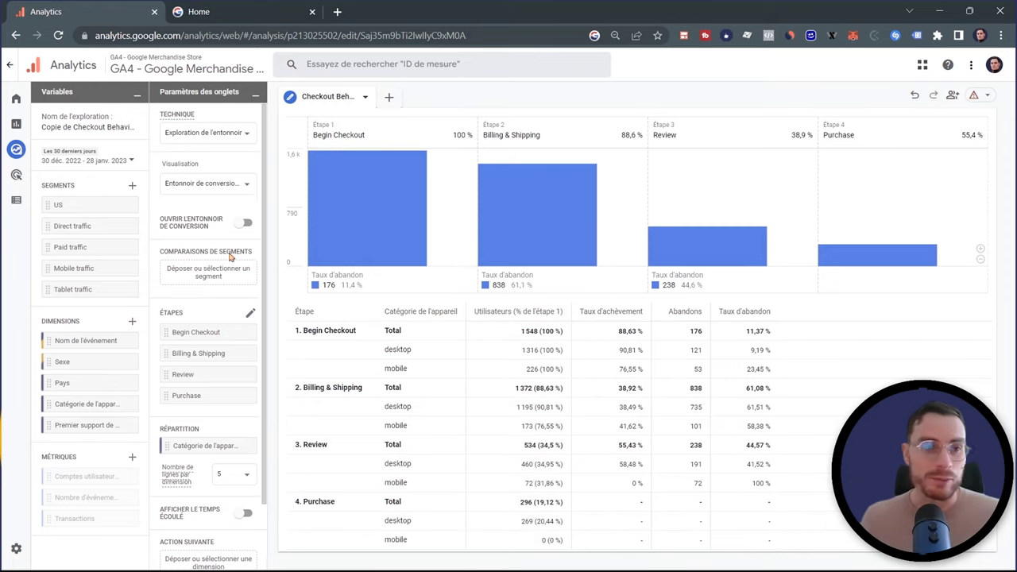
Start a new segment, browse the suggested shopping and template segments, and choose the Données démographiques template.
click(133, 188)
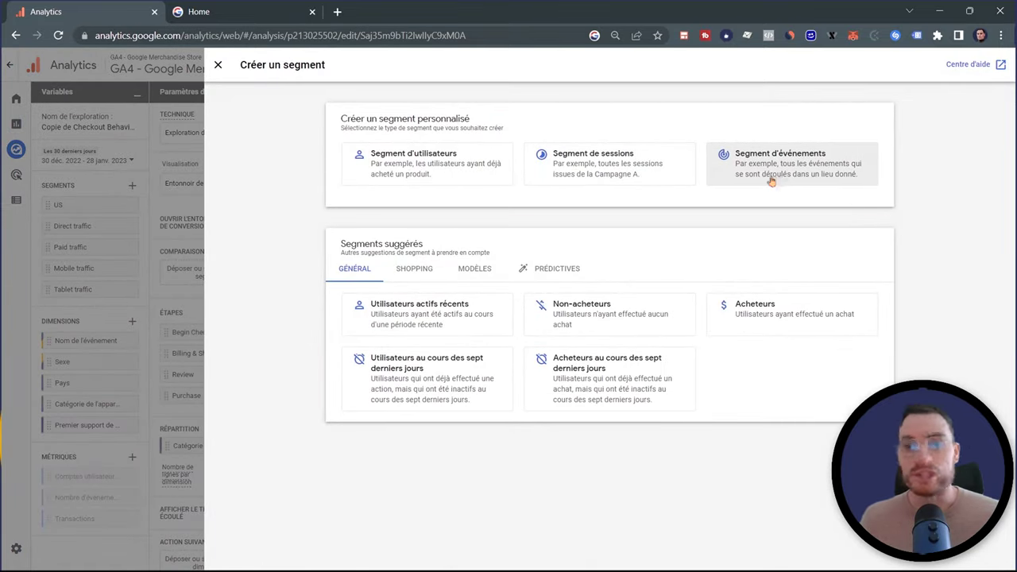
click(423, 271)
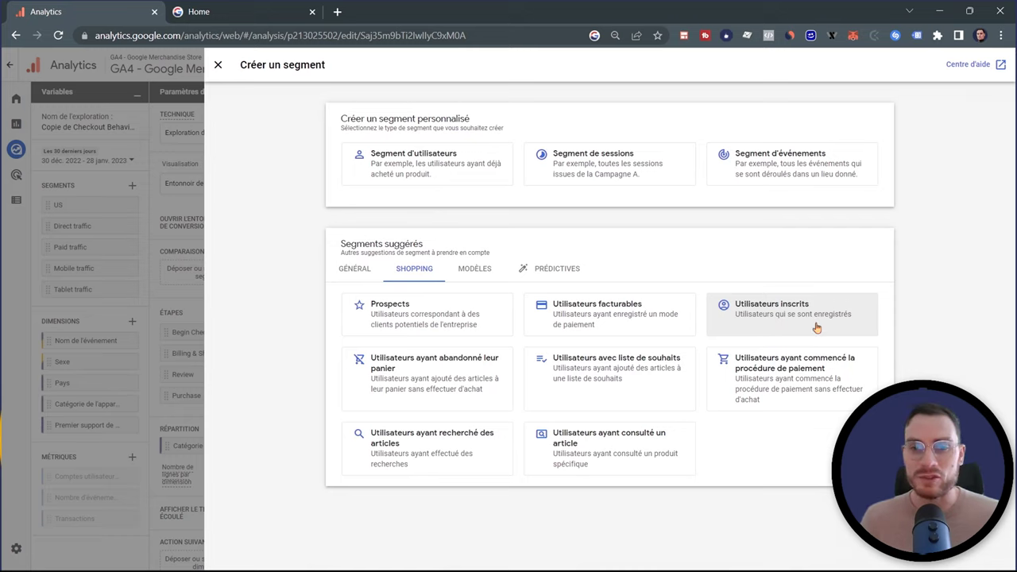
click(476, 272)
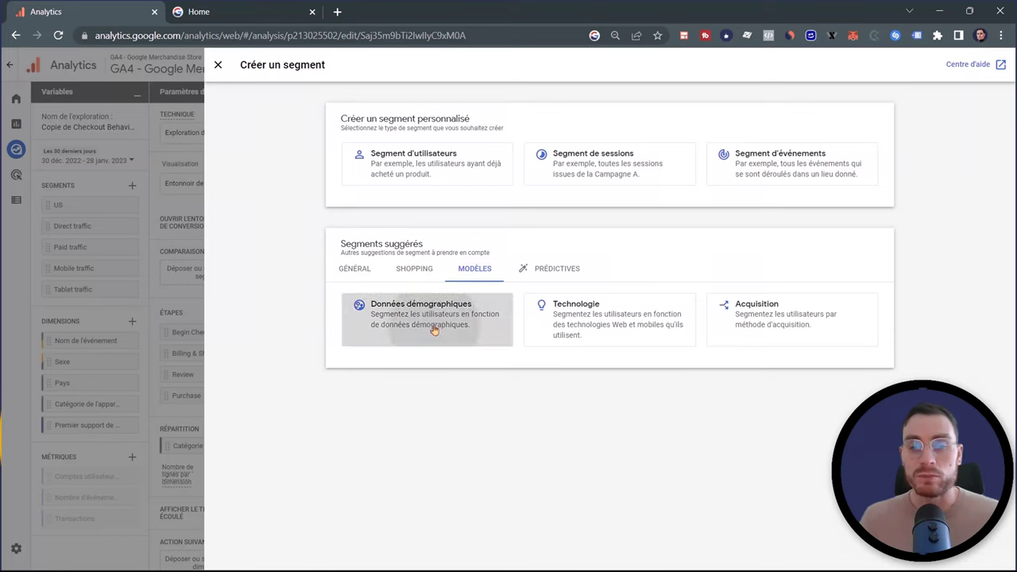
click(434, 331)
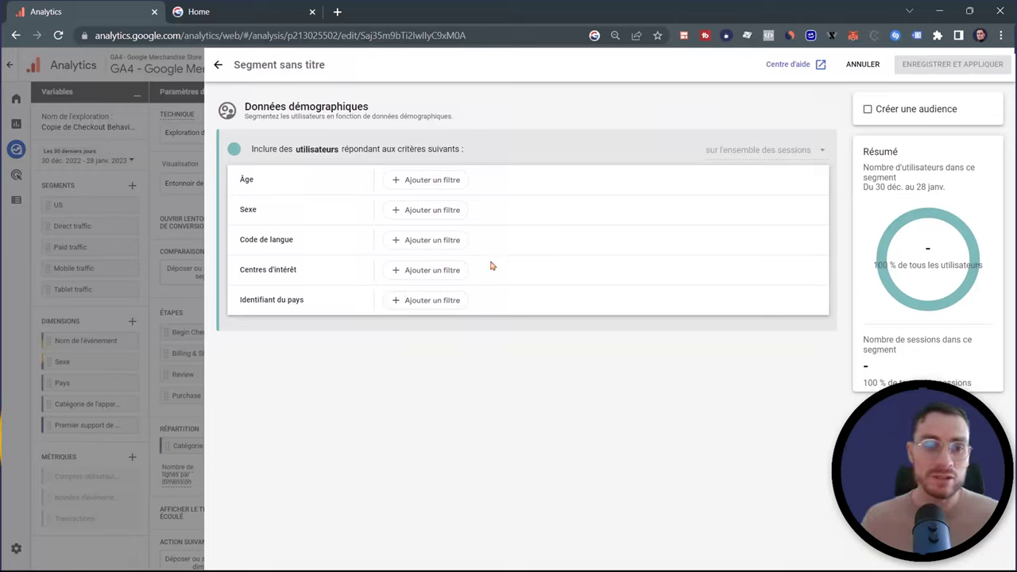
Filter the segment's age to 55-64 and 65+, and save and apply it to the checkout funnel.
click(438, 186)
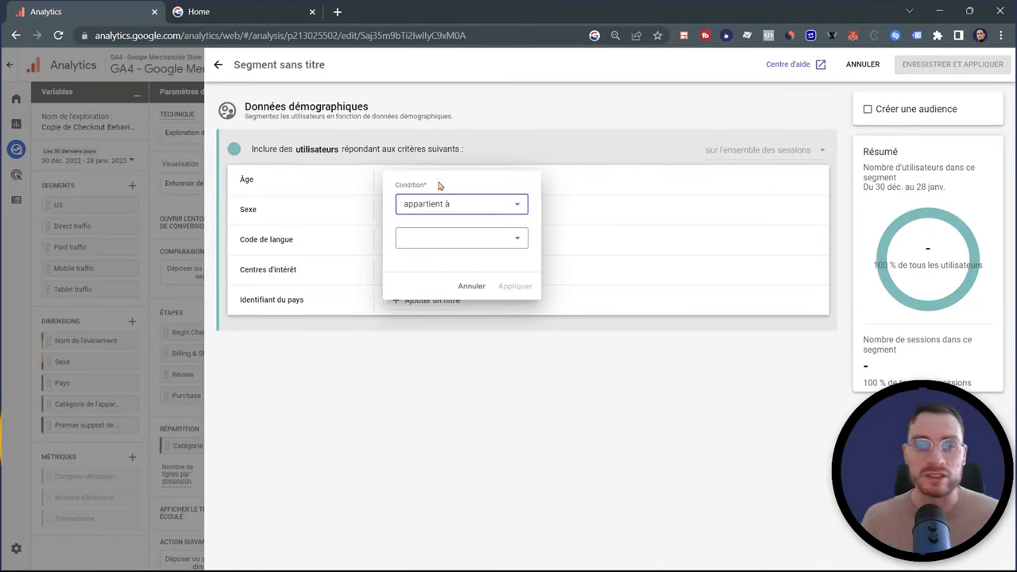
click(501, 243)
scroll(487, 302, down, 1)
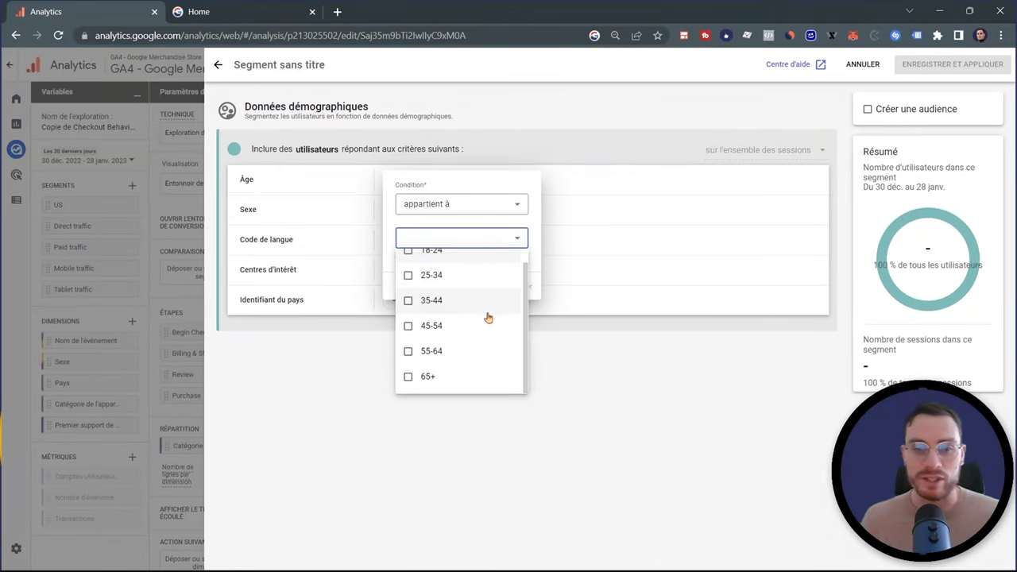
click(408, 355)
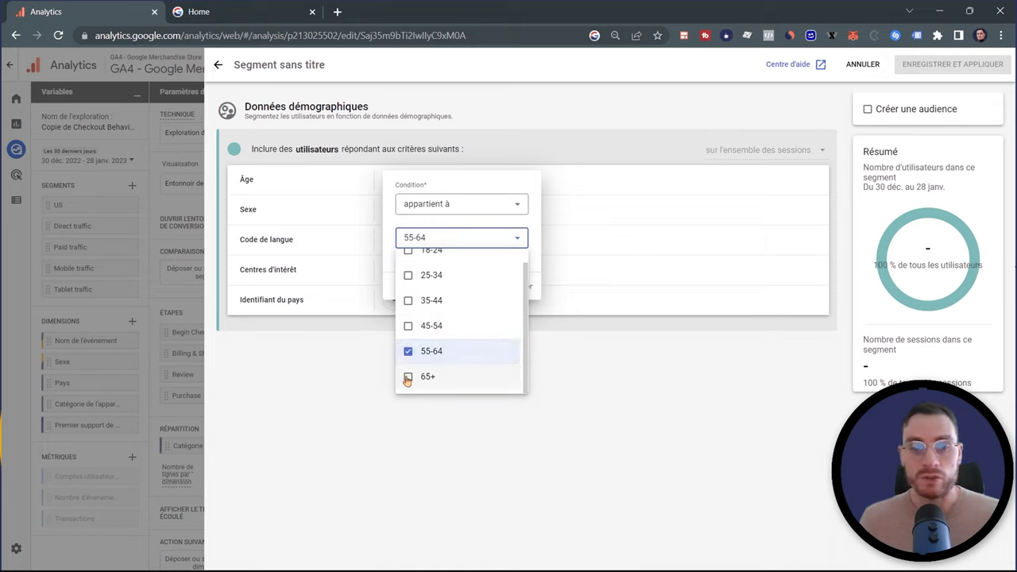
click(408, 378)
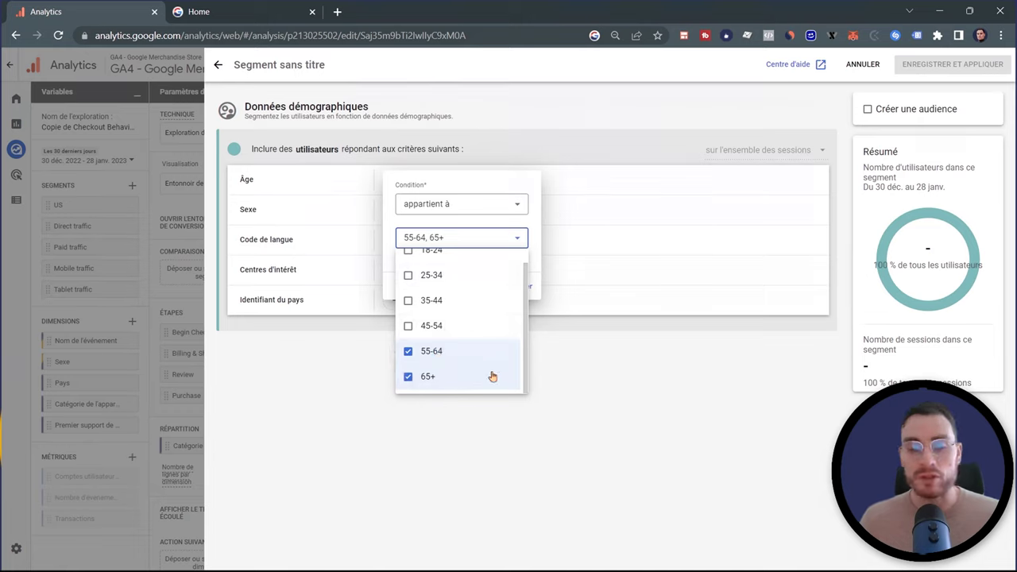
click(616, 411)
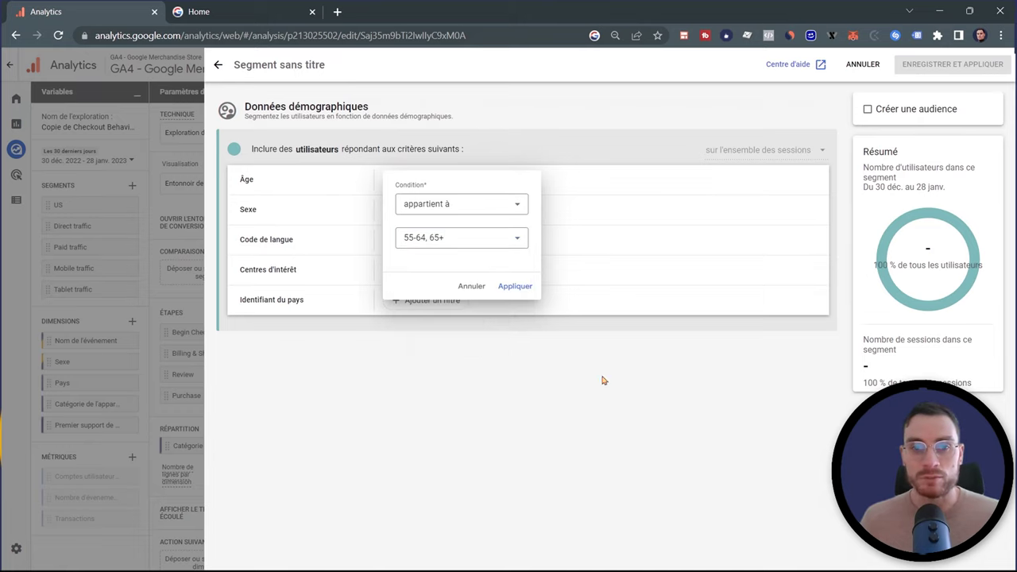
click(522, 288)
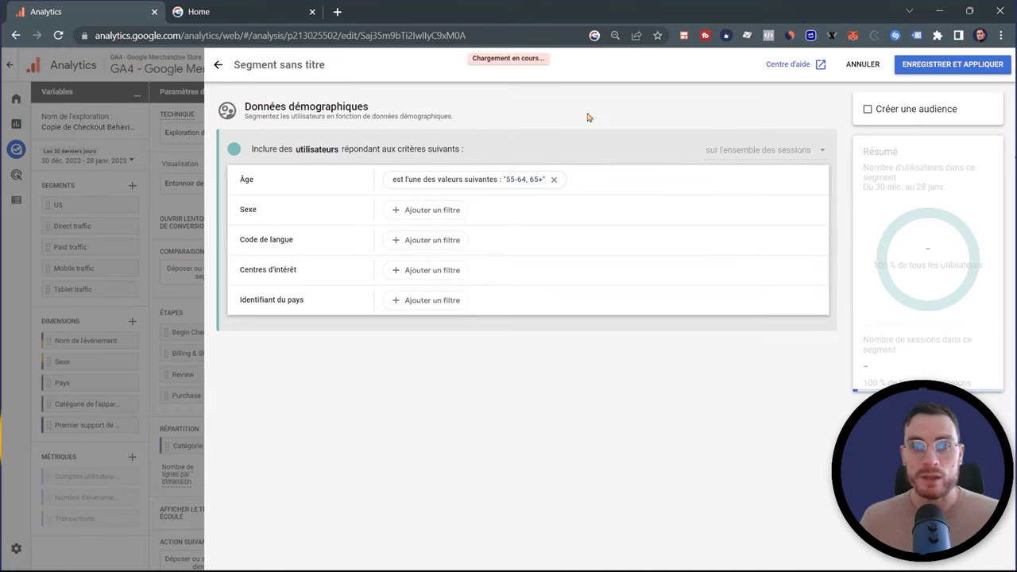
click(926, 70)
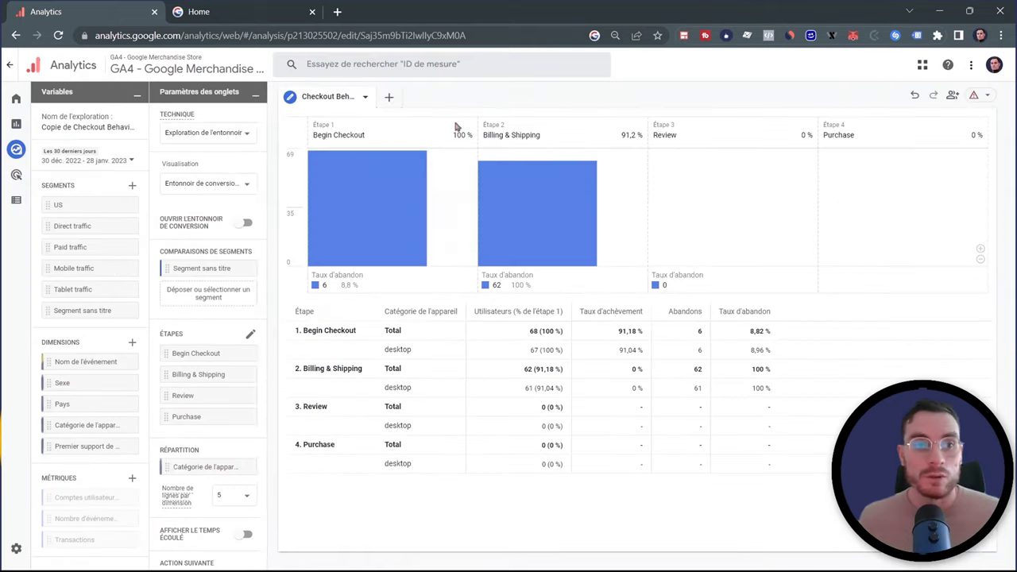
Rename the untitled age segment as "55 ans et +" and save it.
click(124, 310)
click(151, 347)
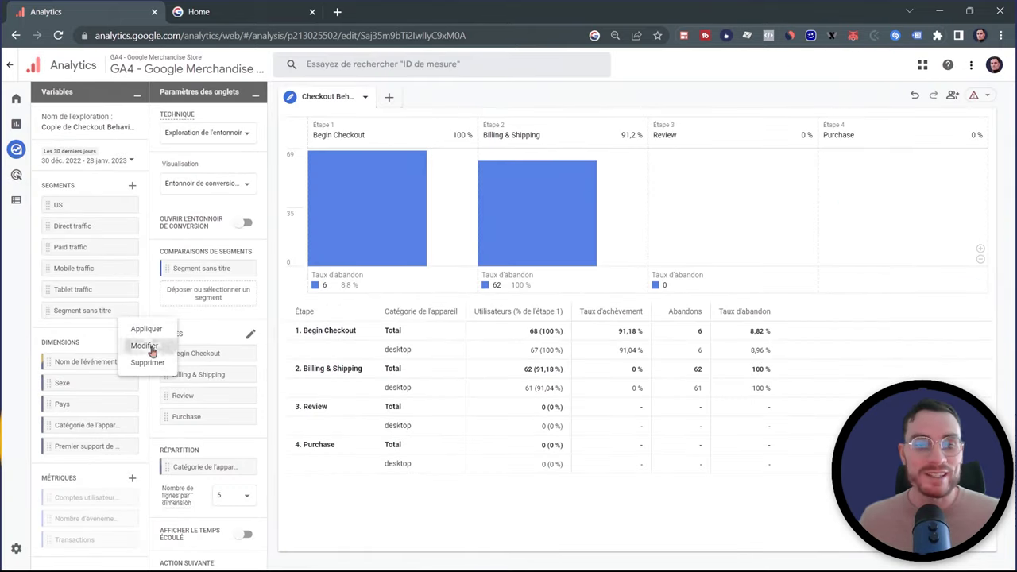
click(640, 343)
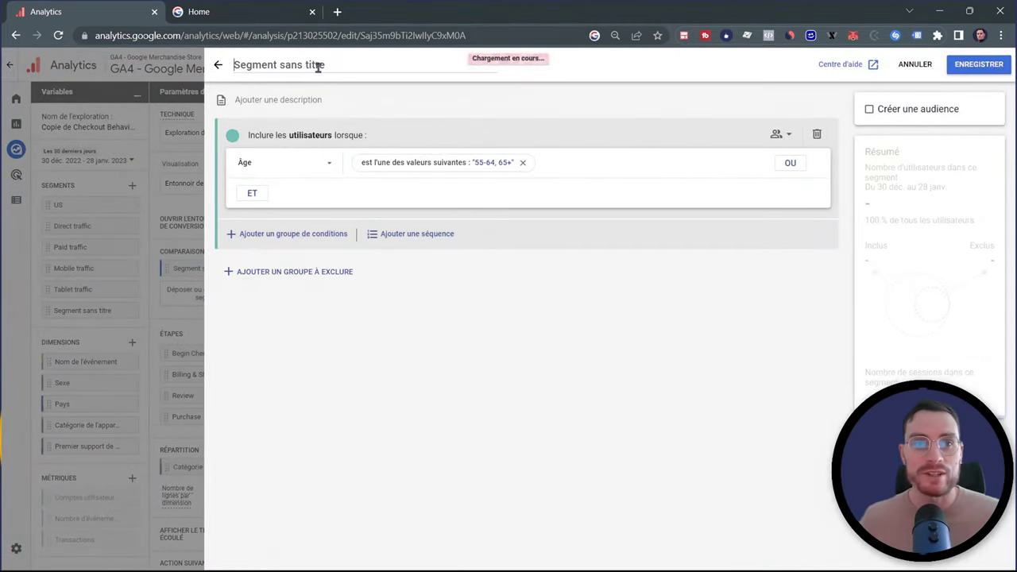
click(318, 67)
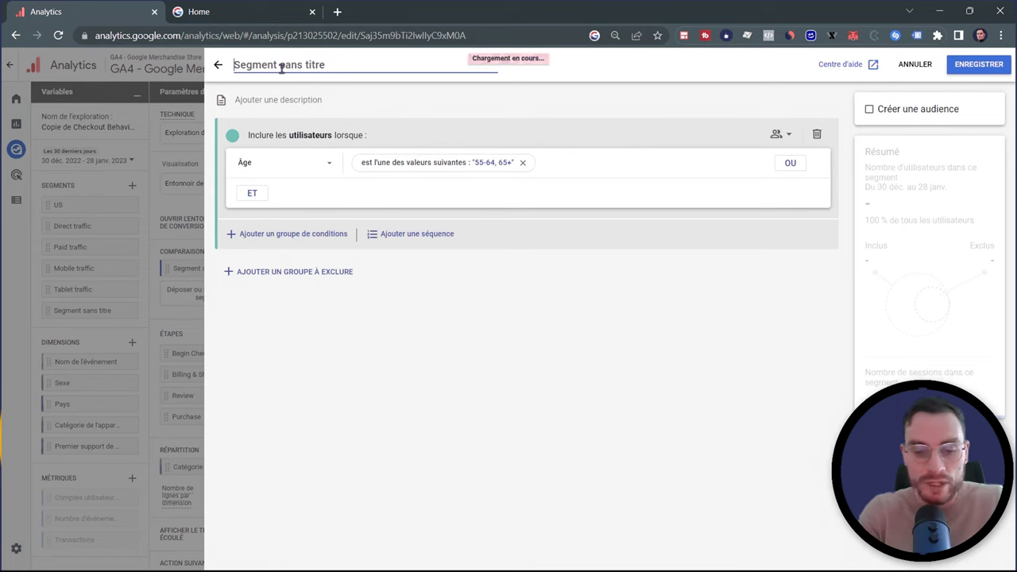
text(55 ans et )
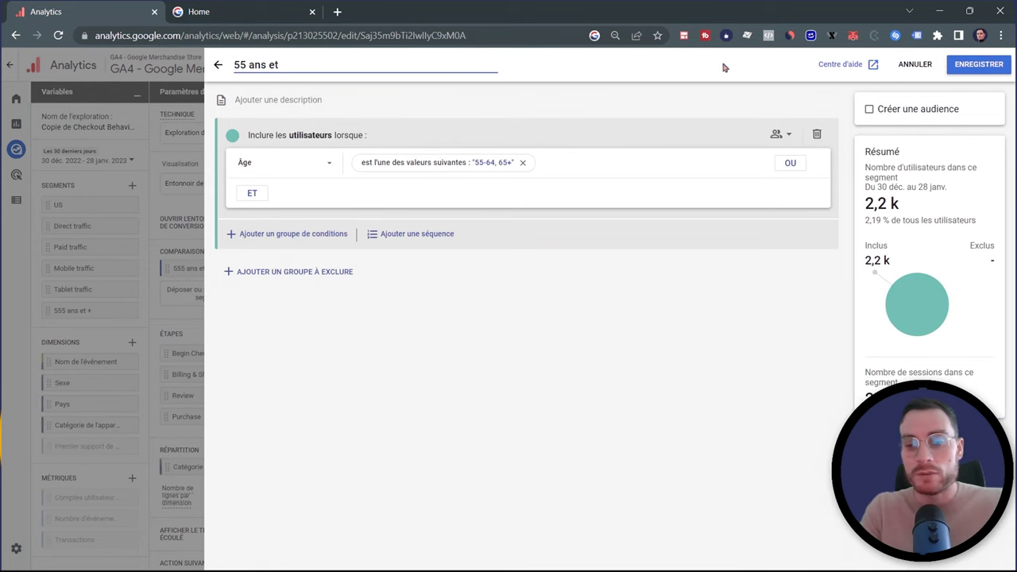
text(+)
click(980, 64)
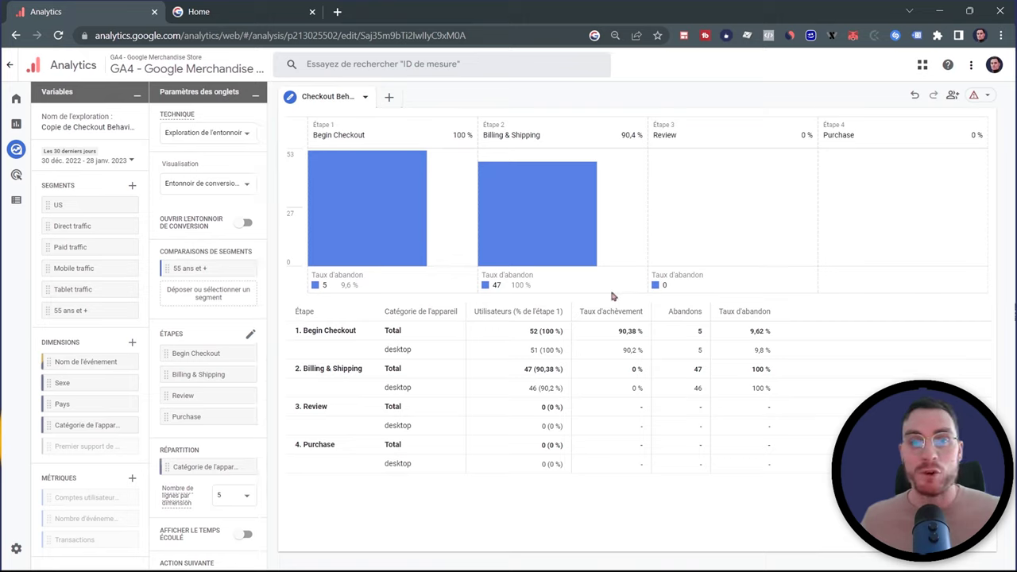
Remove all four checkout steps from the funnel and switch the exploration technique to Format libre.
mouse_move(374, 262)
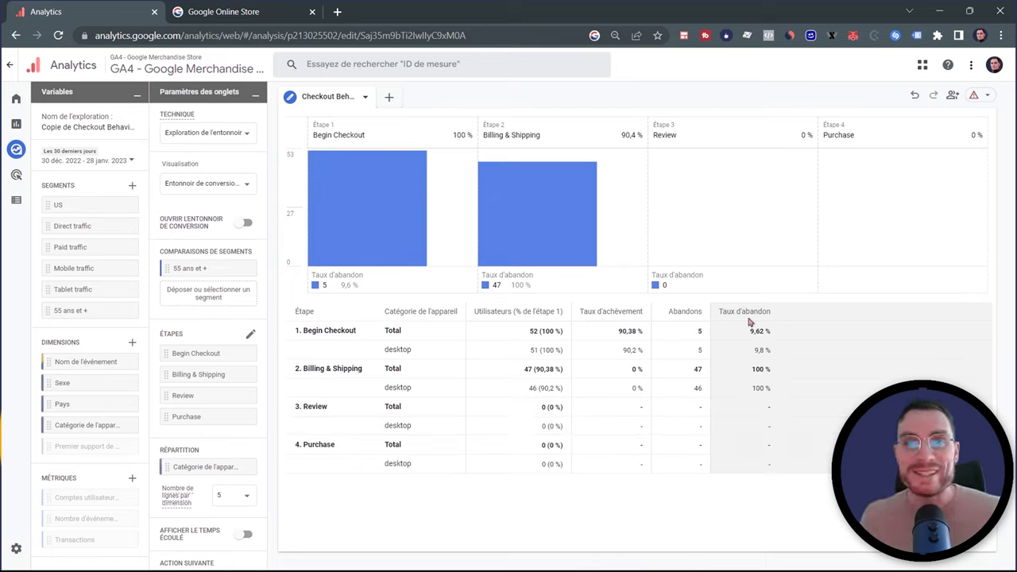
mouse_move(749, 316)
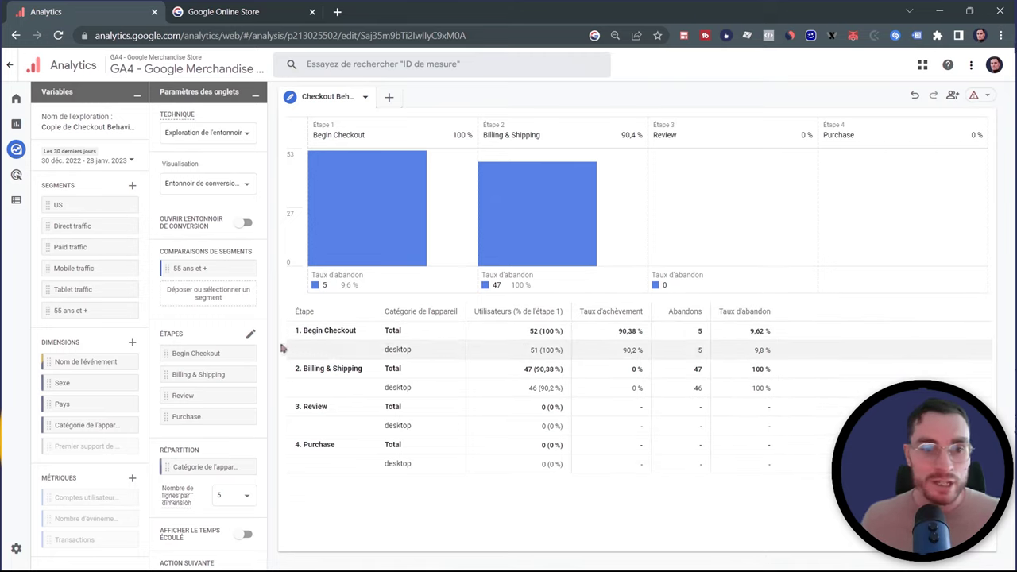
click(242, 352)
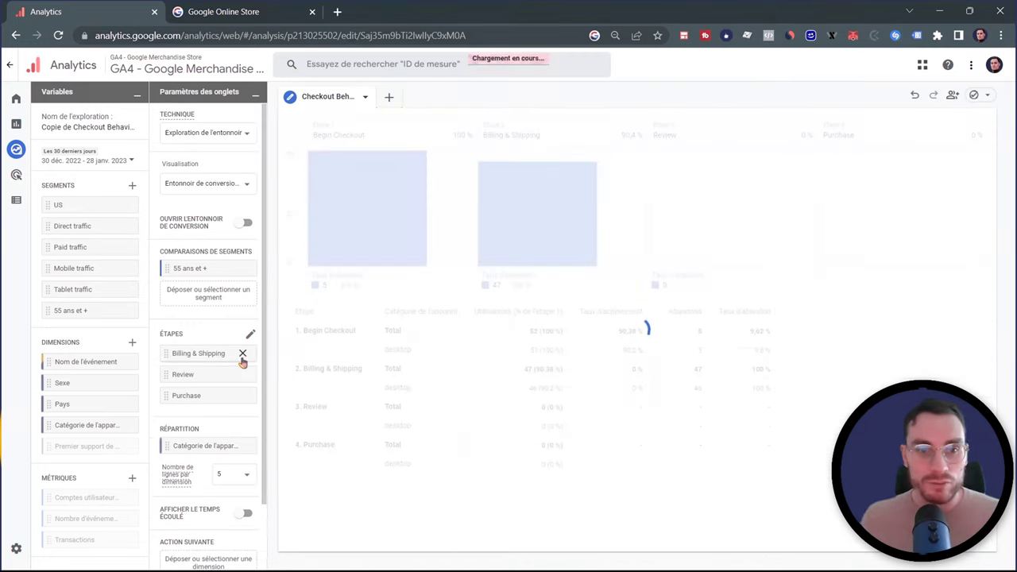
click(243, 353)
click(243, 353)
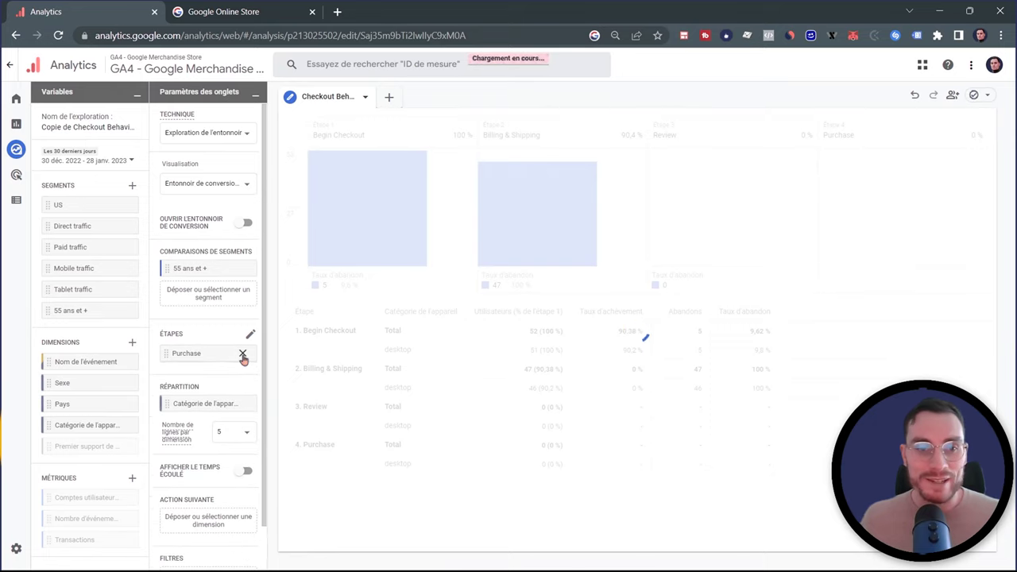
click(242, 353)
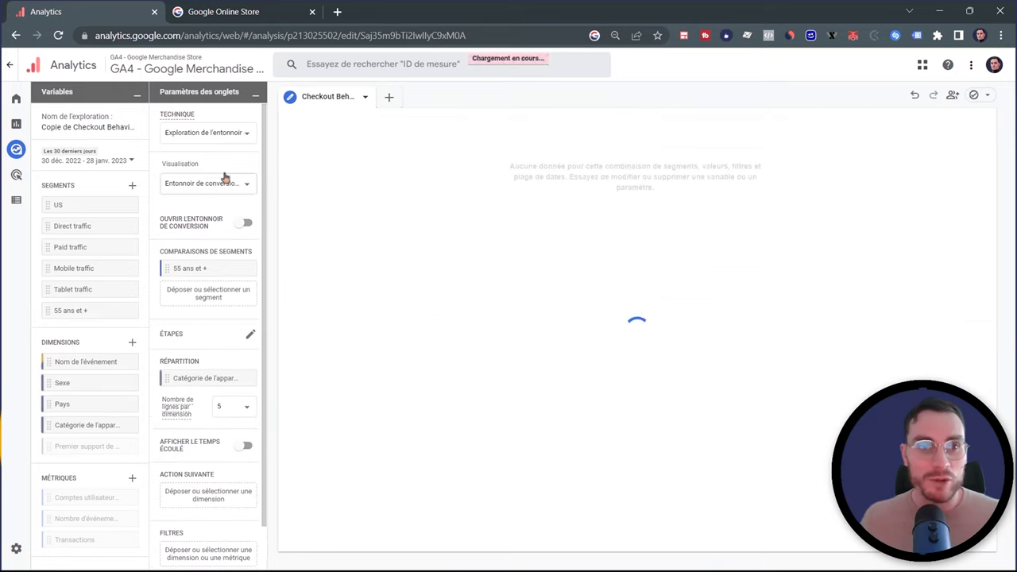
click(230, 135)
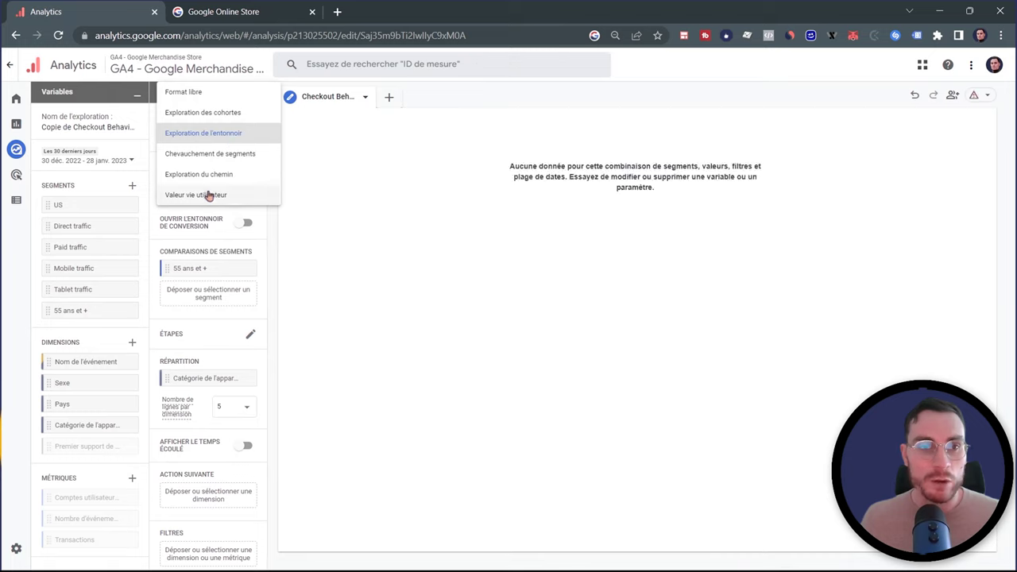
click(184, 92)
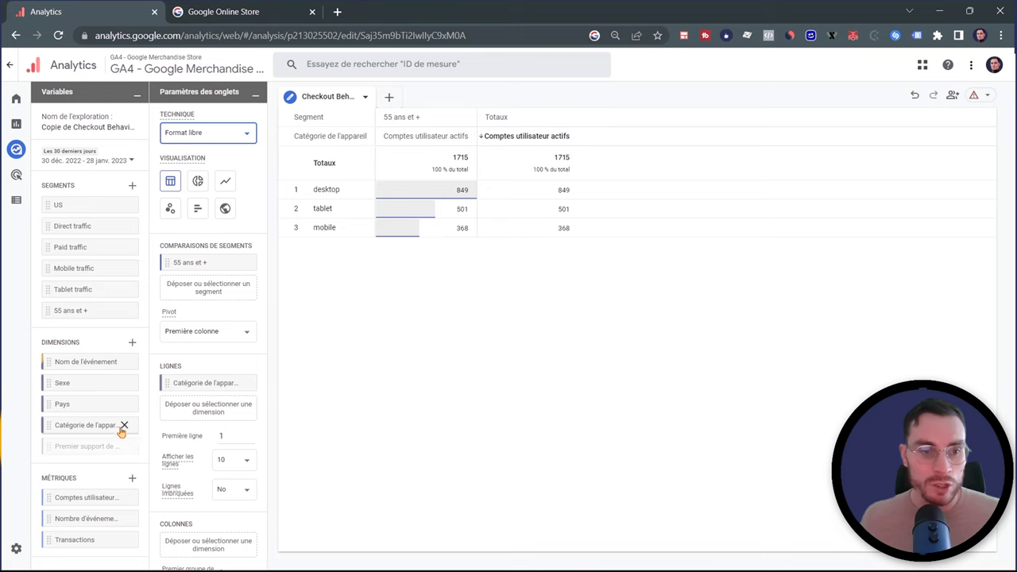
Search the available metrics for "revenu" and select Revenu généré (e-commerce).
click(133, 482)
click(537, 64)
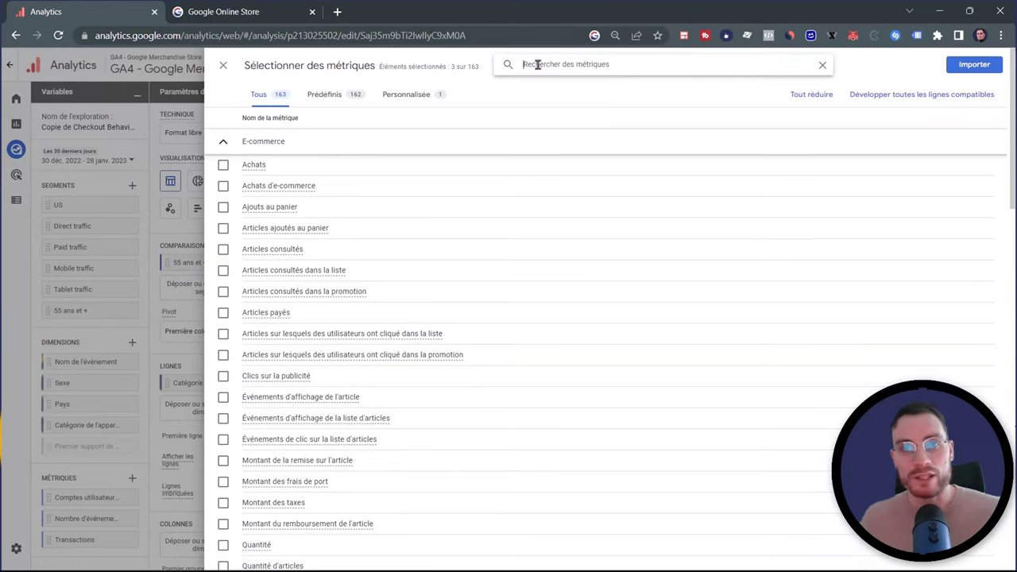
text(reve)
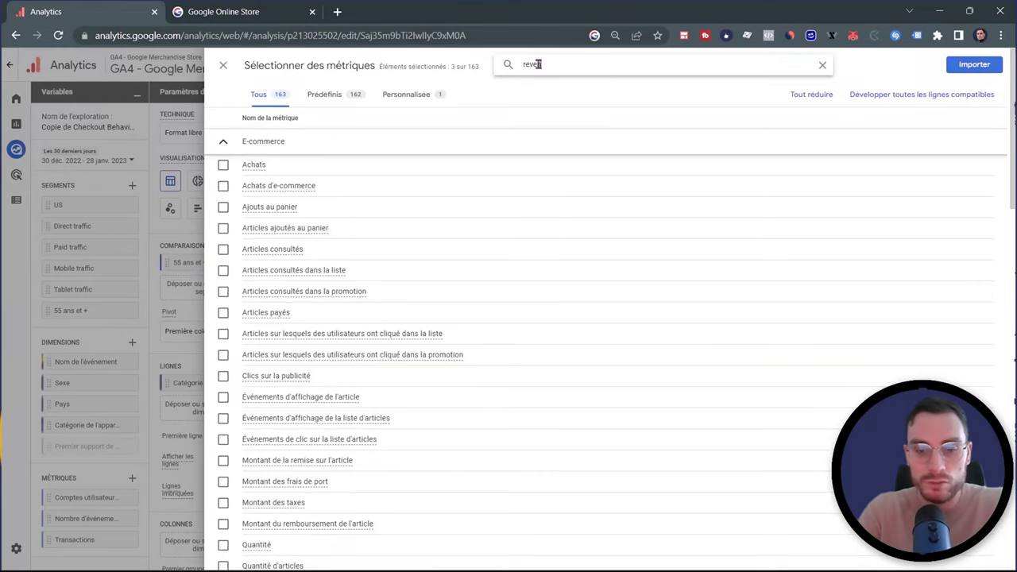
text(nu)
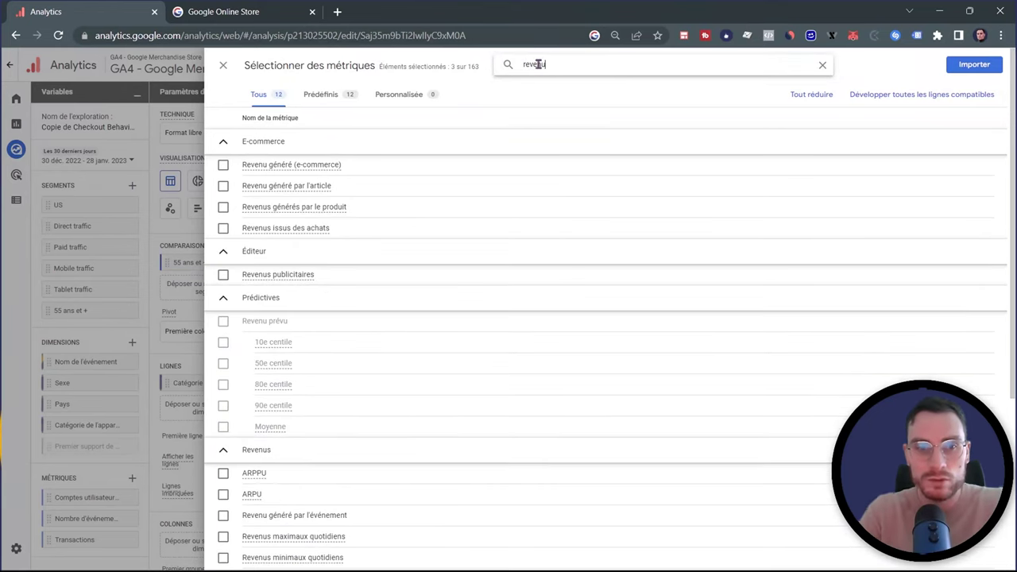
click(223, 164)
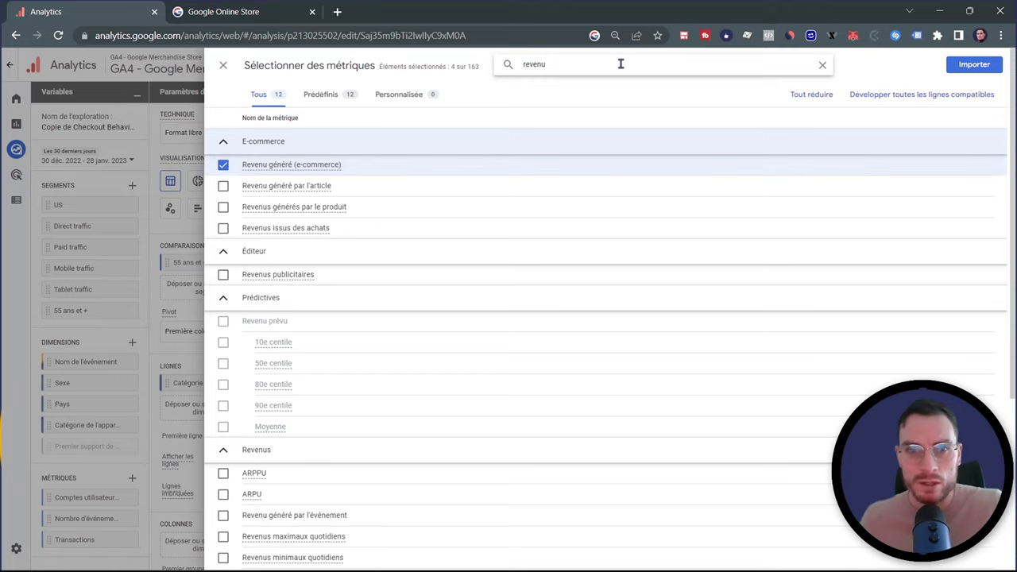
Search for "sessions", select the Sessions metric as well, and import the selected metrics into the exploration.
drag(559, 64, 518, 65)
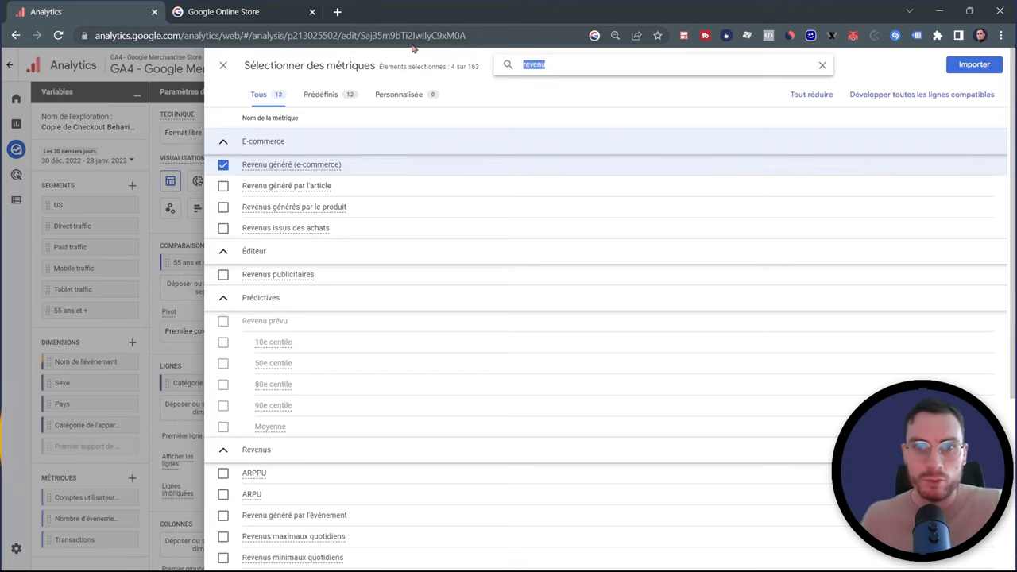
key(BackSpace)
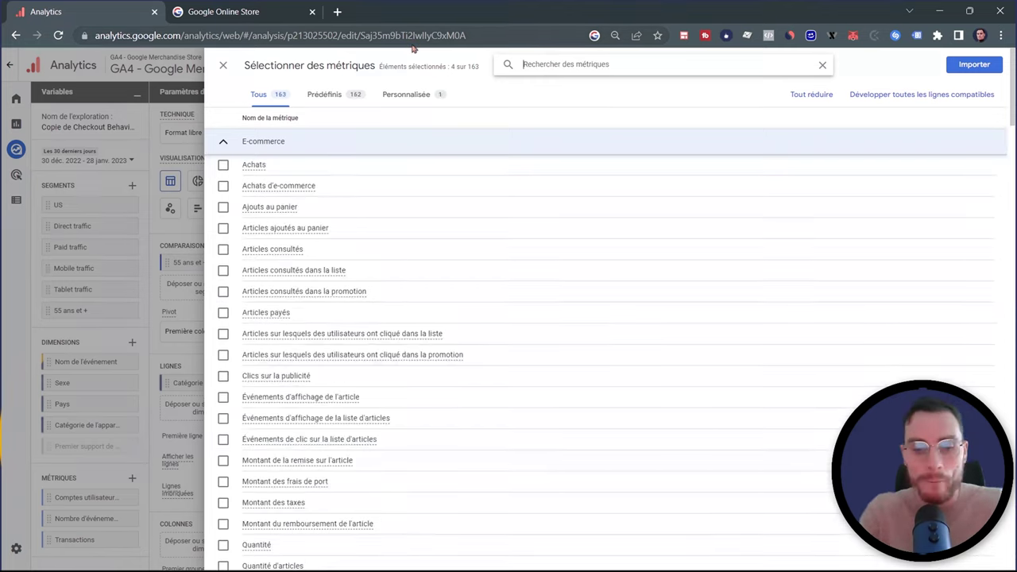
text(s)
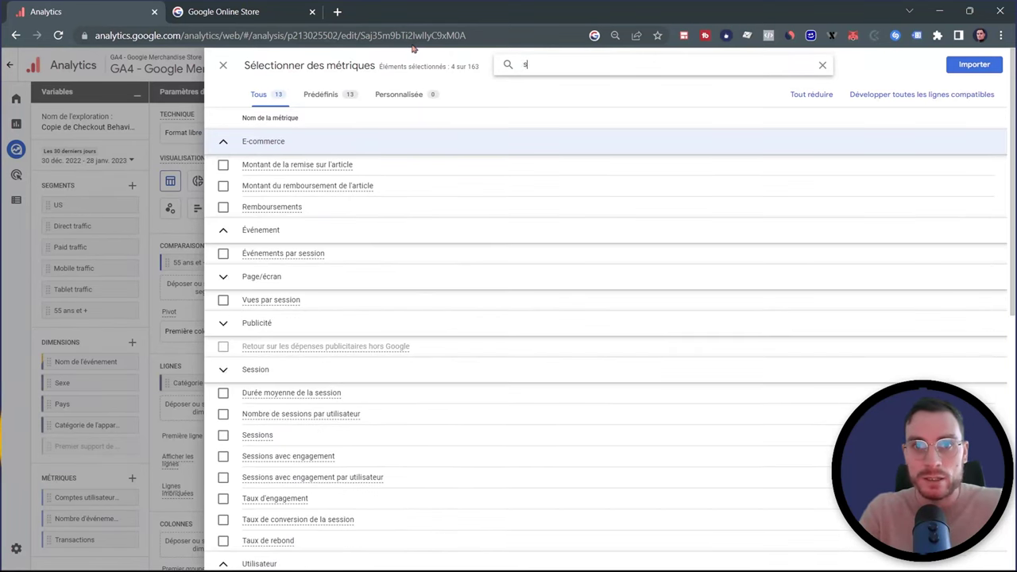
key(BackSpace)
key(BackSpace)
text(sessions)
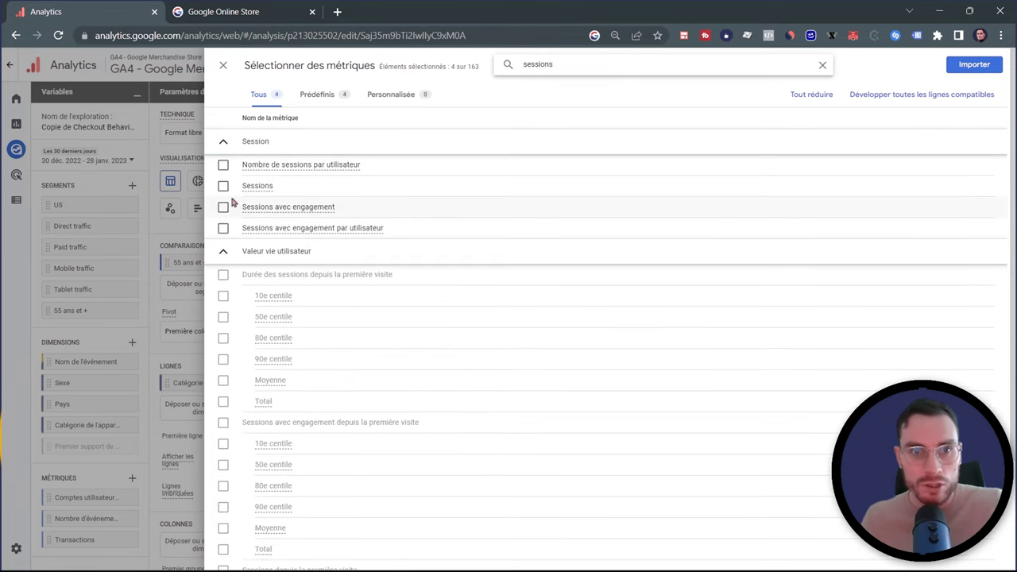
click(223, 186)
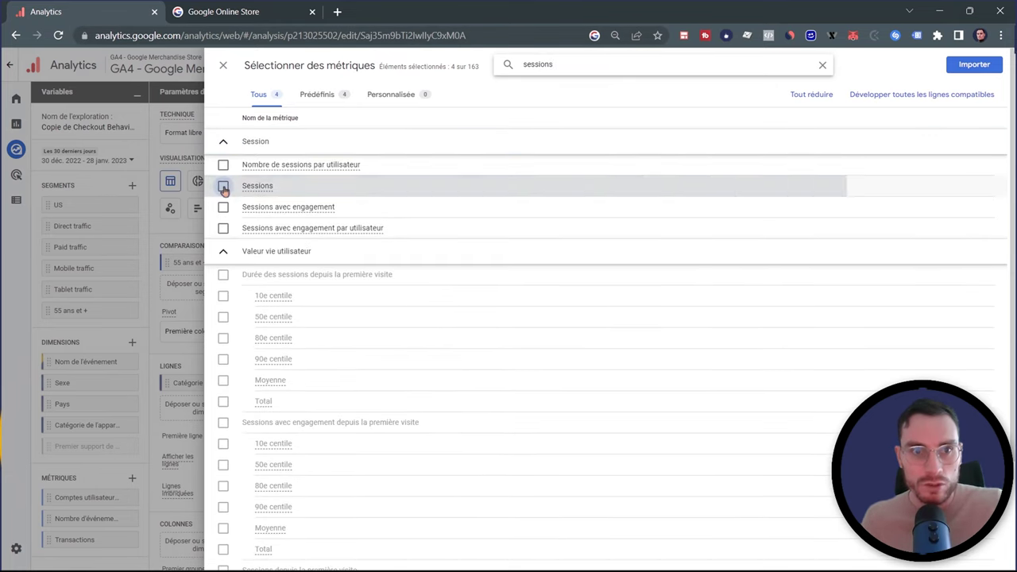
click(971, 66)
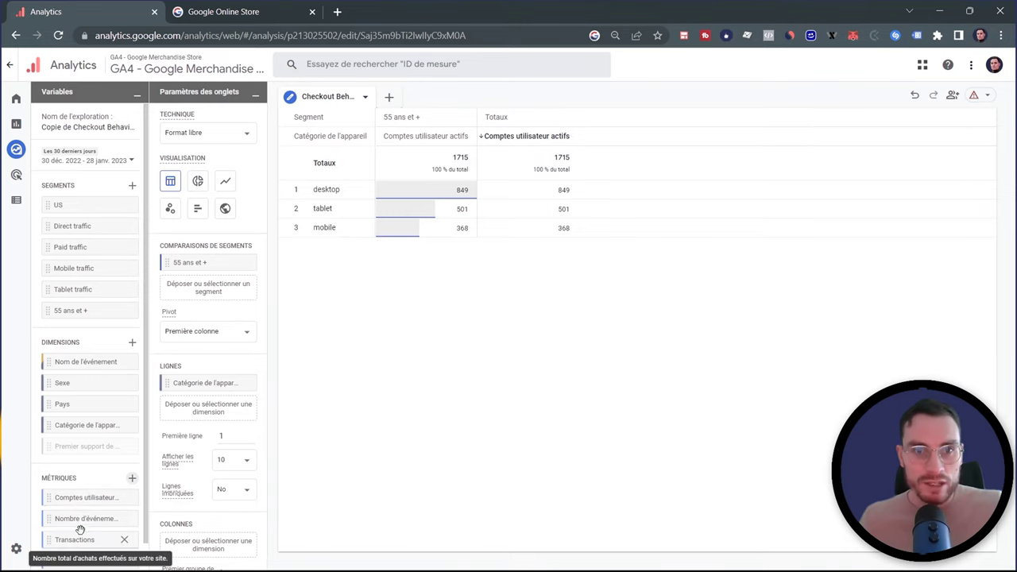
Remove the 55 ans et + segment from the segment comparison.
click(243, 264)
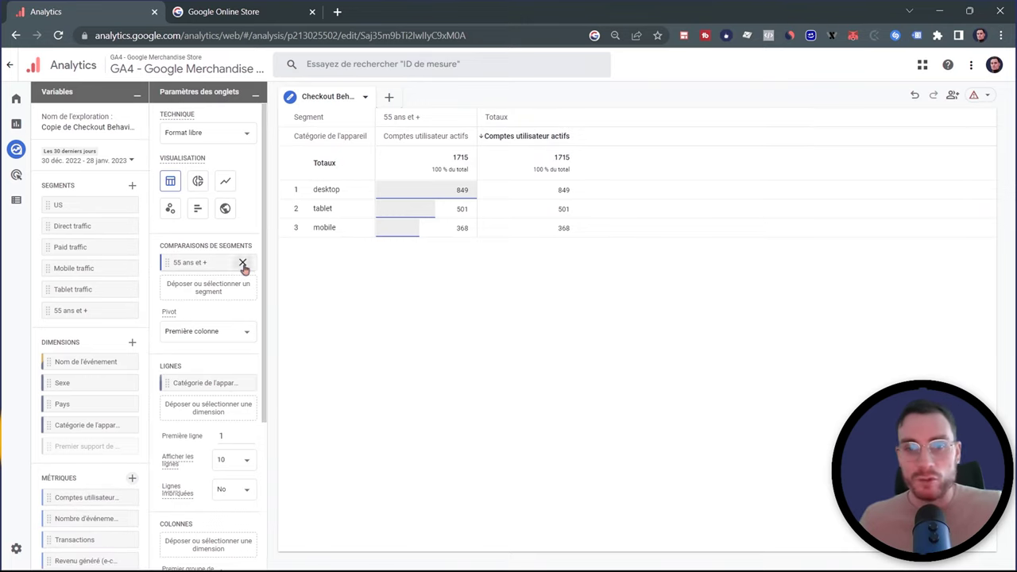
scroll(81, 442, down, 1)
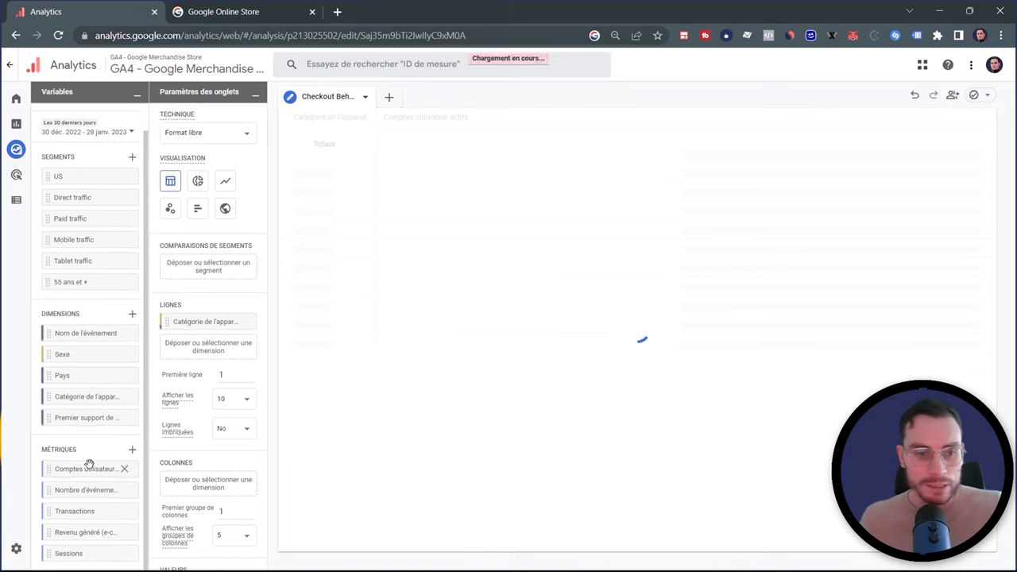
Replace active users with Sessions as the table value, add Revenu généré (e-commerce), and compare both metrics across device categories.
scroll(159, 501, down, 1)
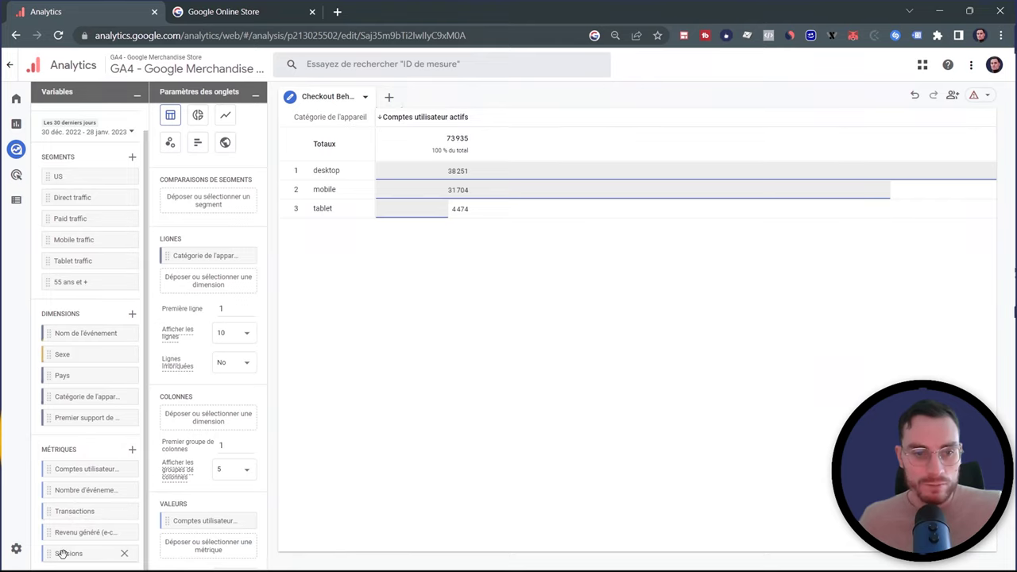
drag(68, 553, 210, 529)
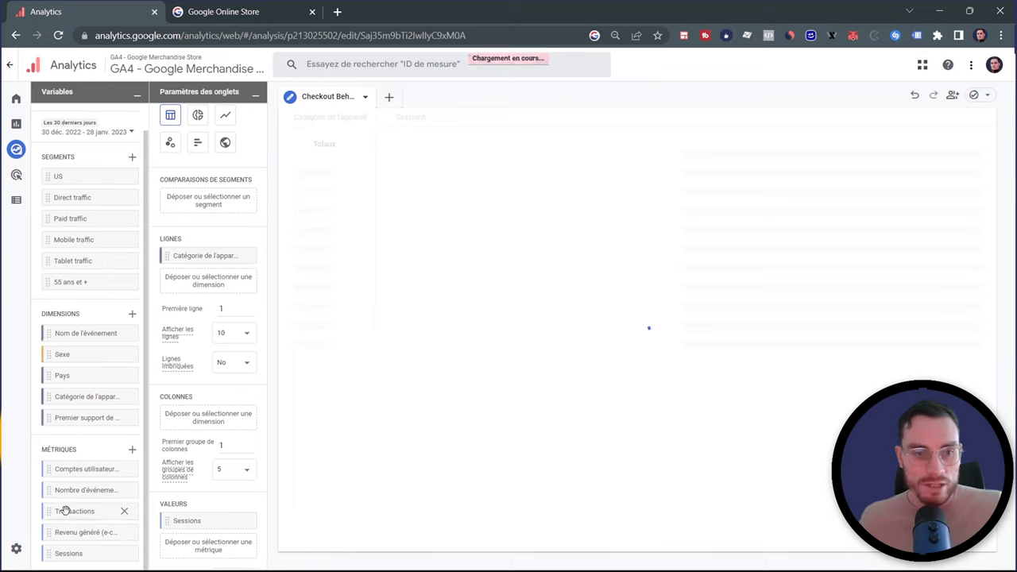
drag(68, 532, 206, 546)
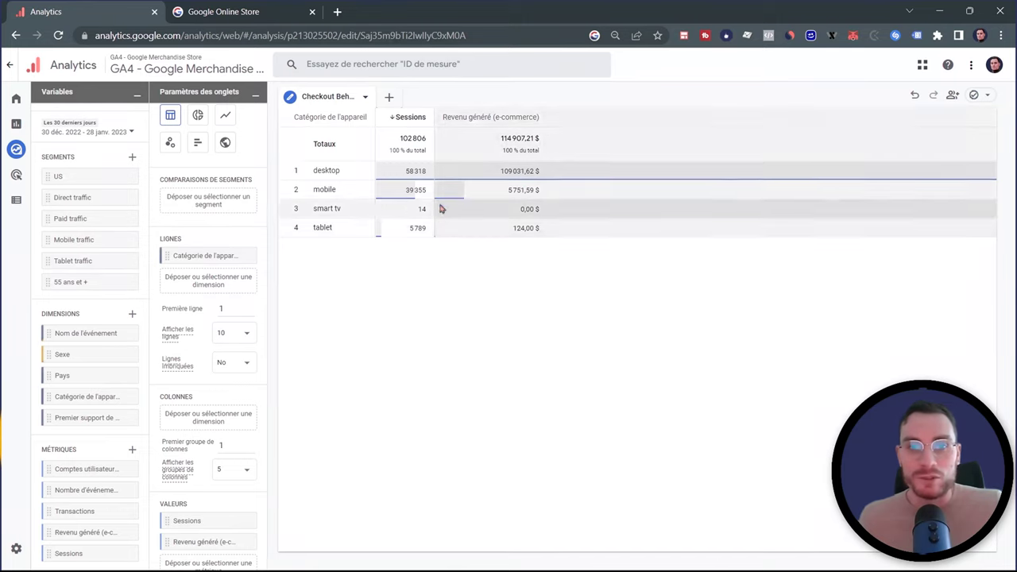
click(414, 171)
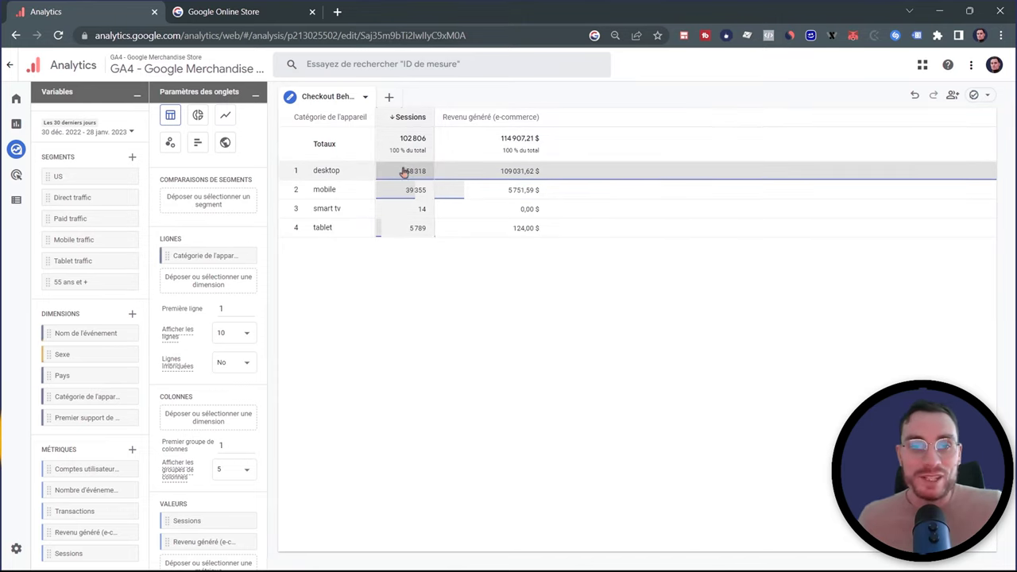
click(540, 185)
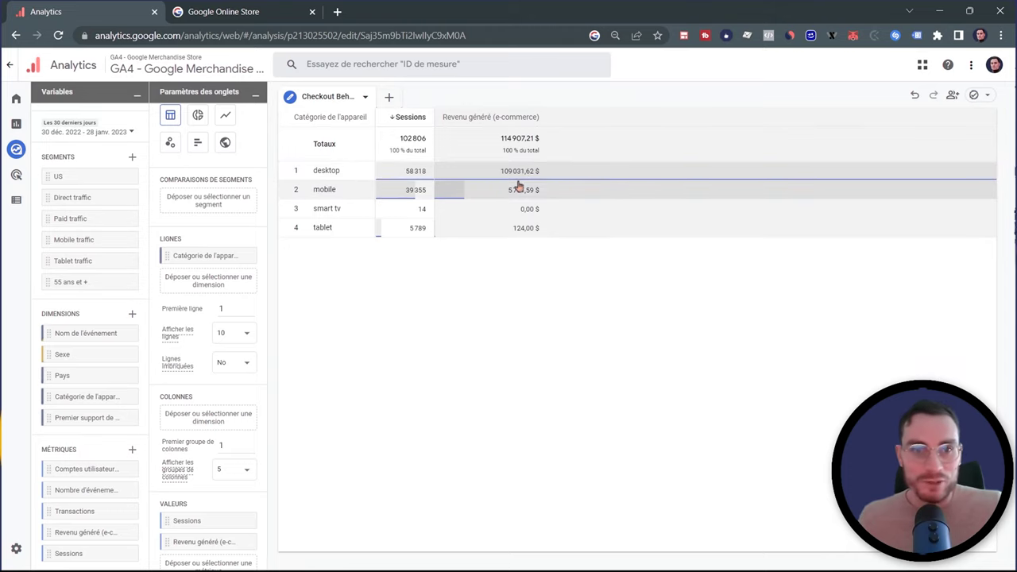
click(518, 187)
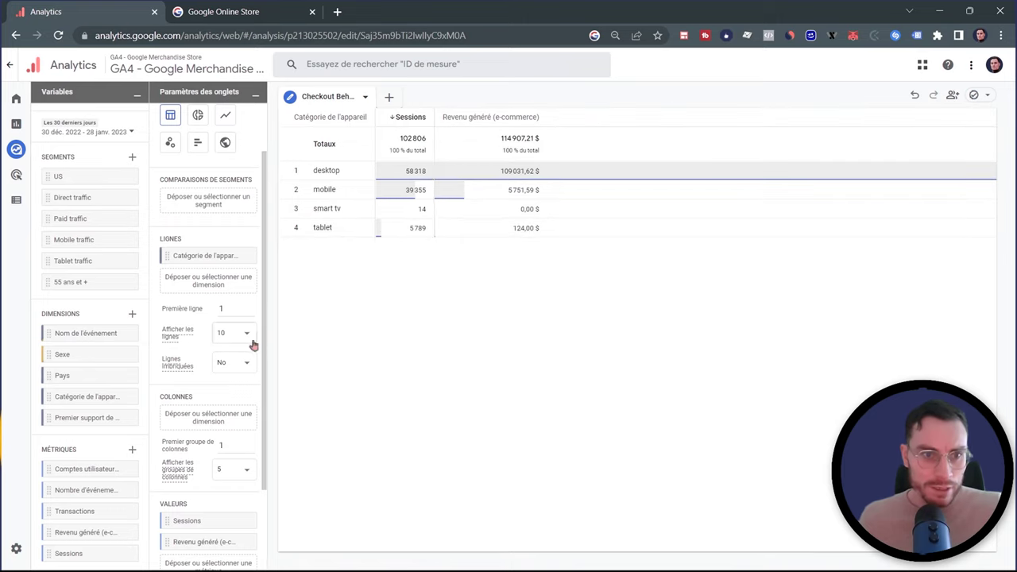
Remove the device category from the rows and create a user segment including users with the view_search_results event.
click(246, 258)
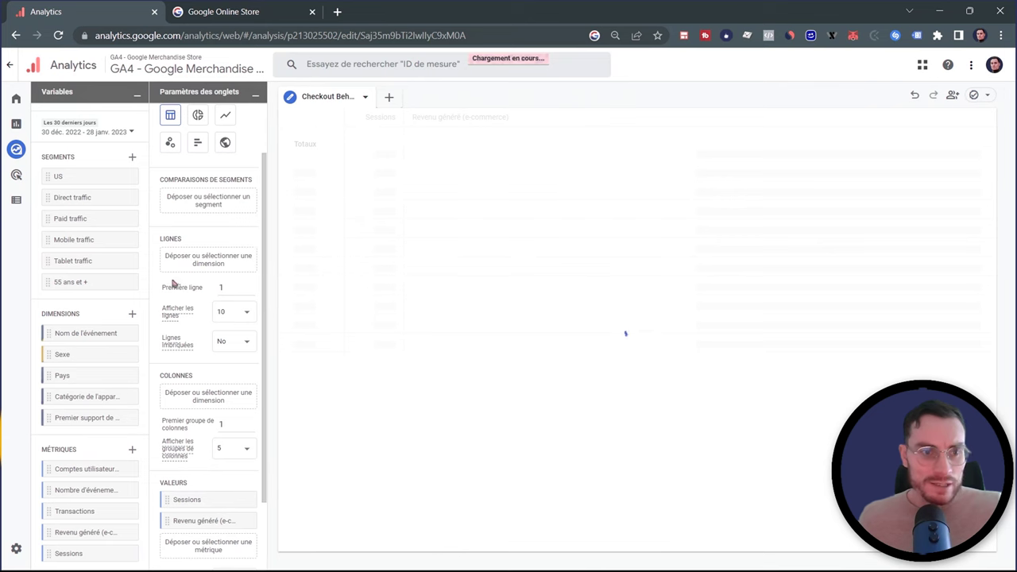
click(228, 197)
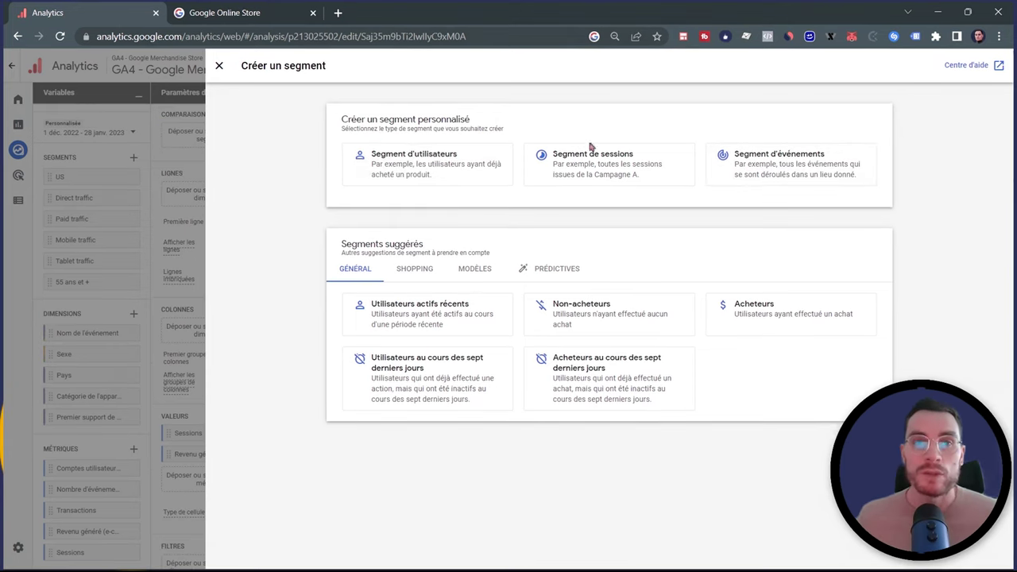
click(412, 173)
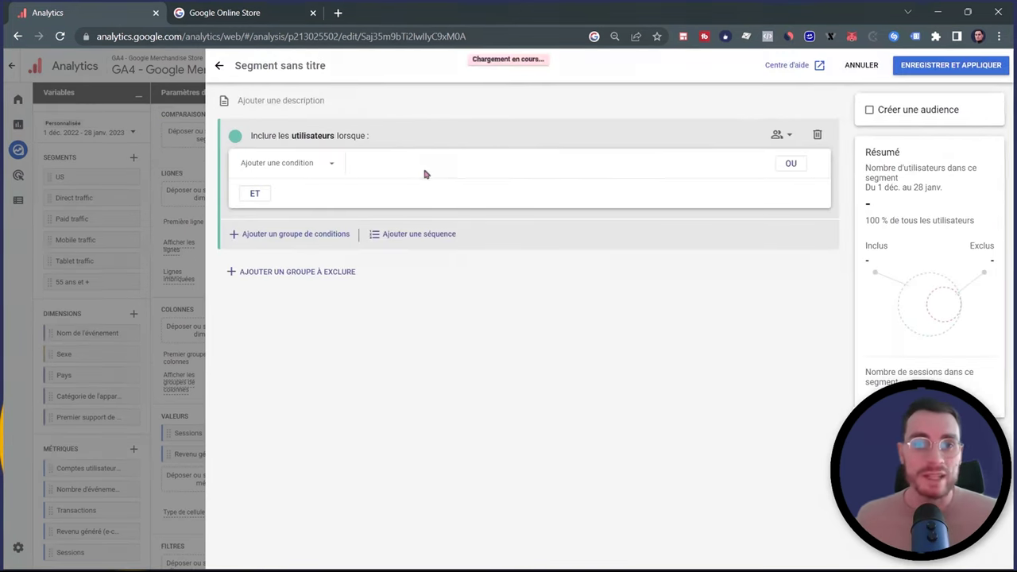
click(310, 167)
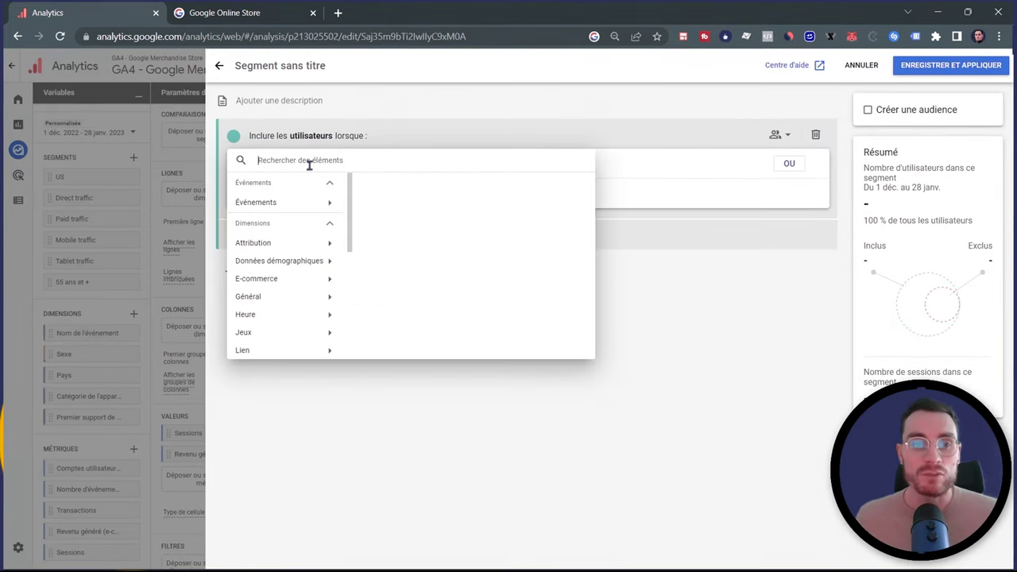
click(321, 208)
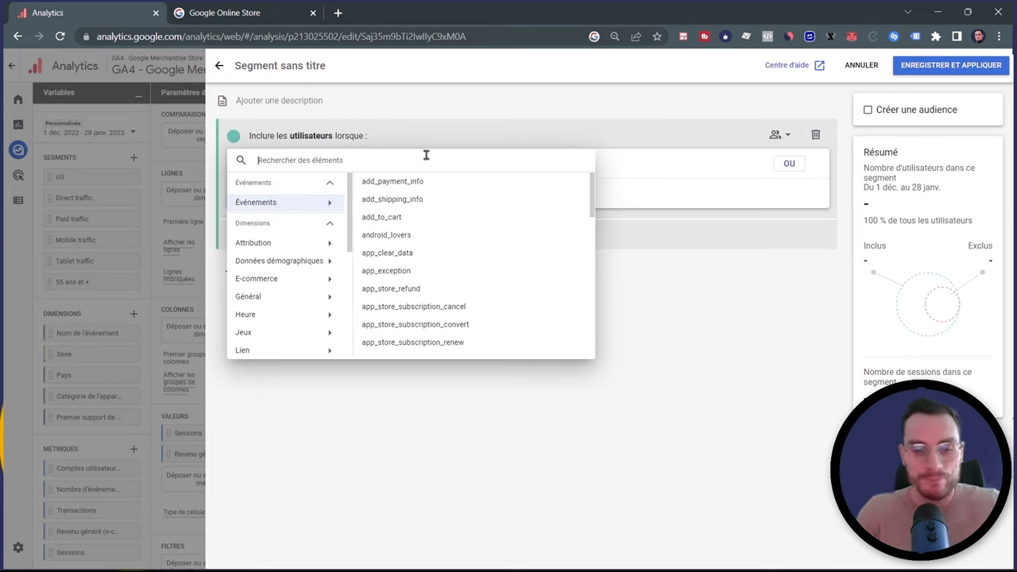
text(sear)
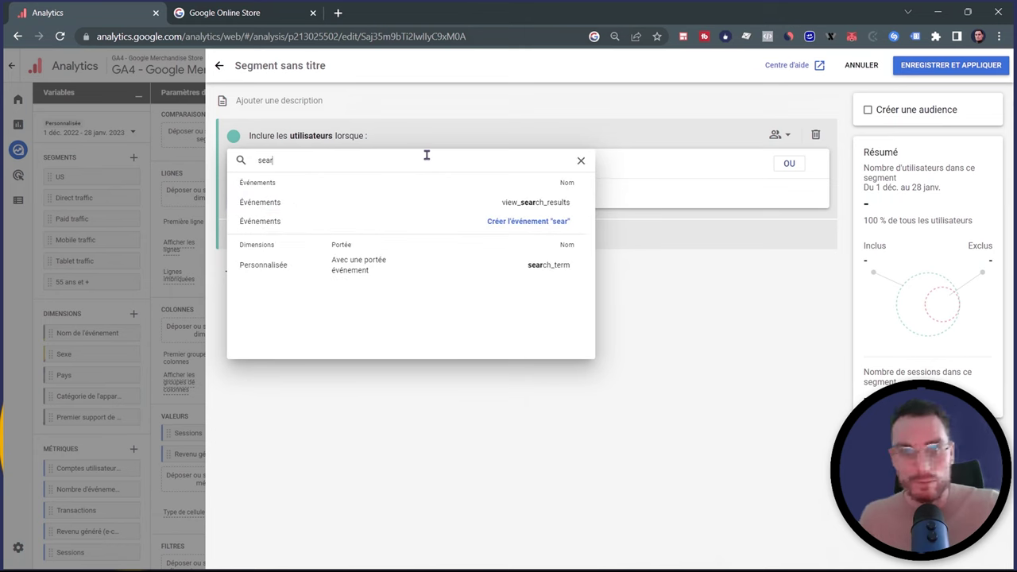
click(513, 204)
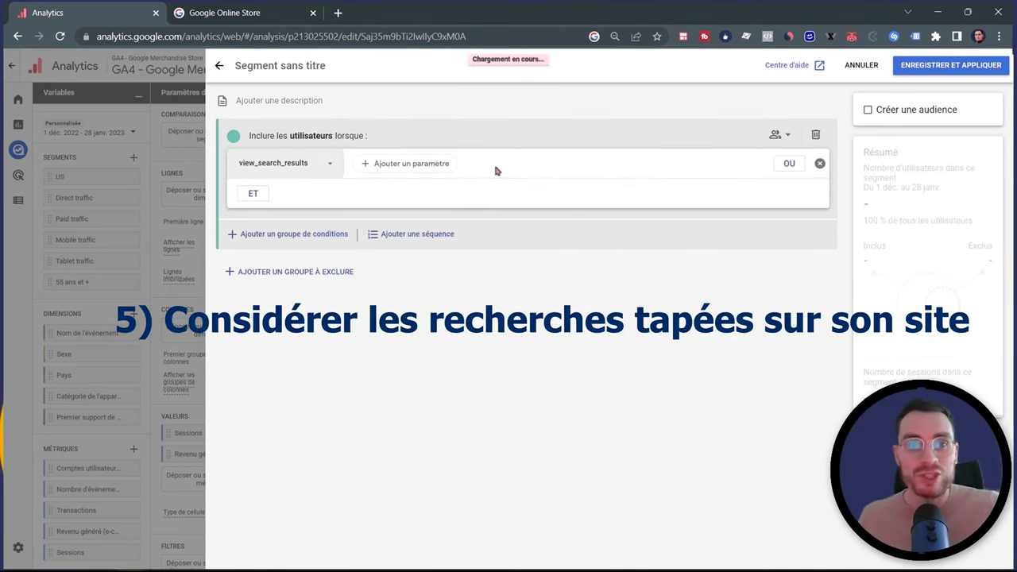
Name the segment "a utilisé la barre de recherche interne", then save and apply it.
click(256, 66)
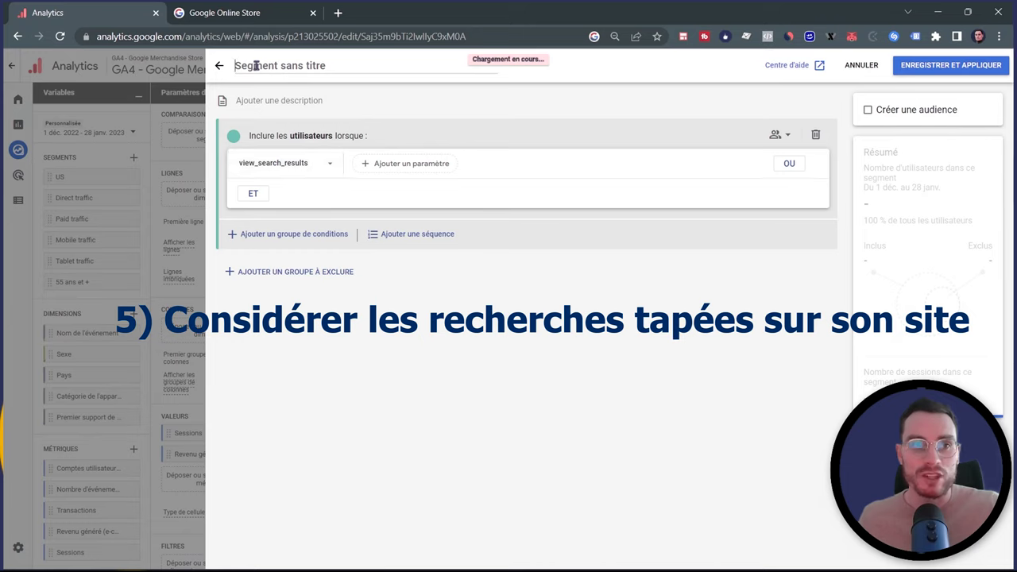
text(a utilisé la barre de recherche)
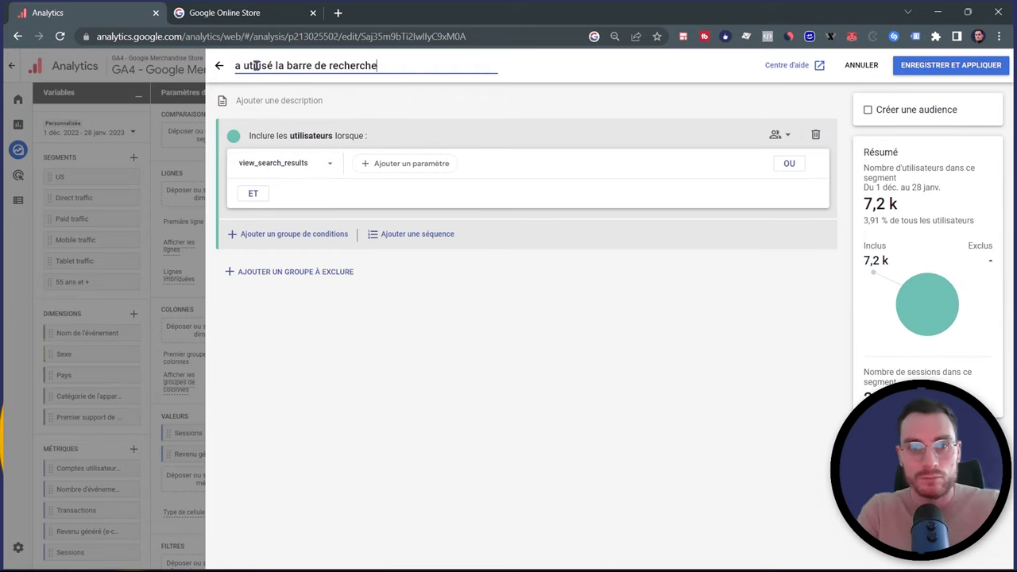
text( interne)
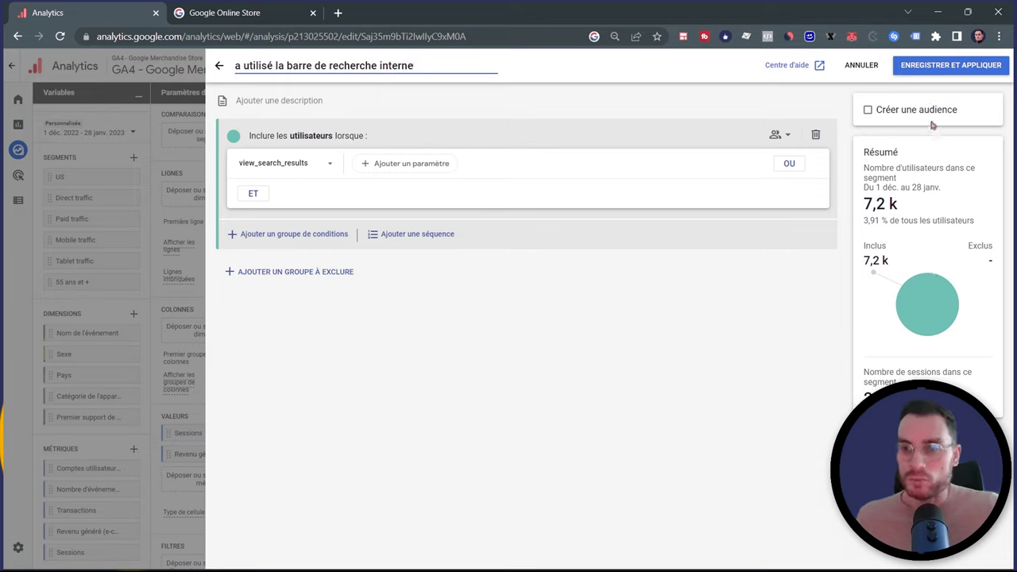
click(934, 70)
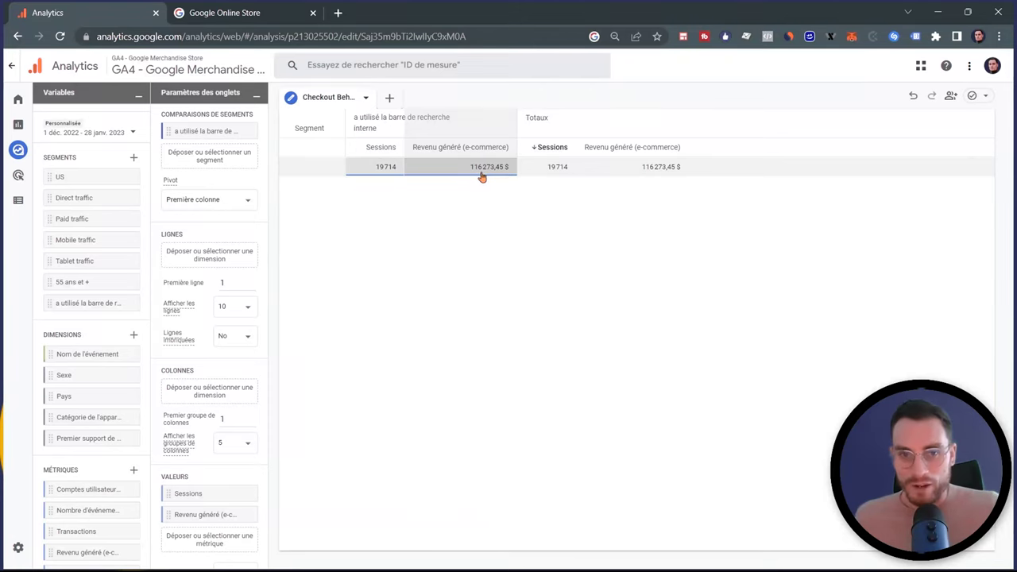
Create a second custom user segment and add an exclusion group to it.
click(134, 159)
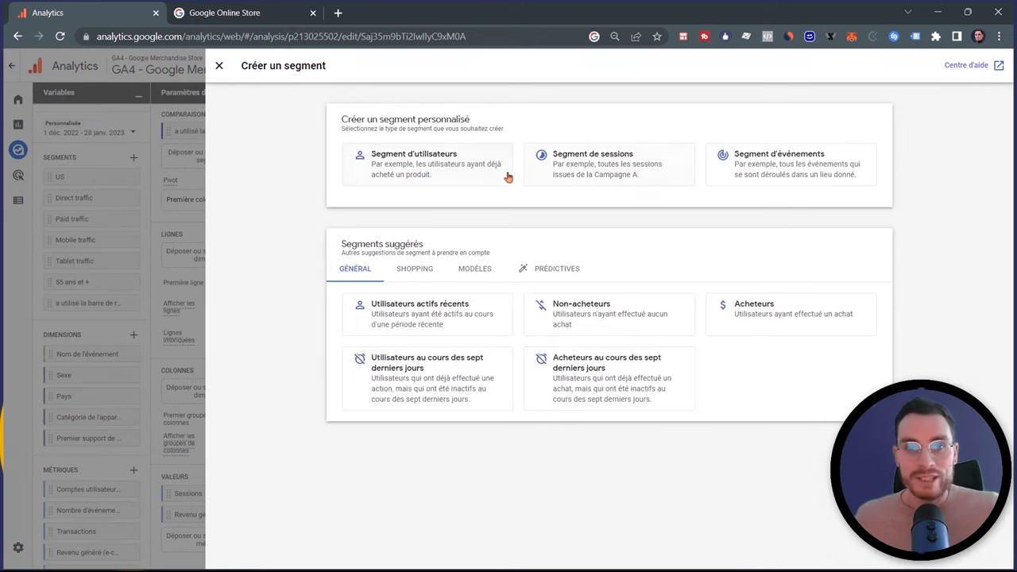
click(422, 162)
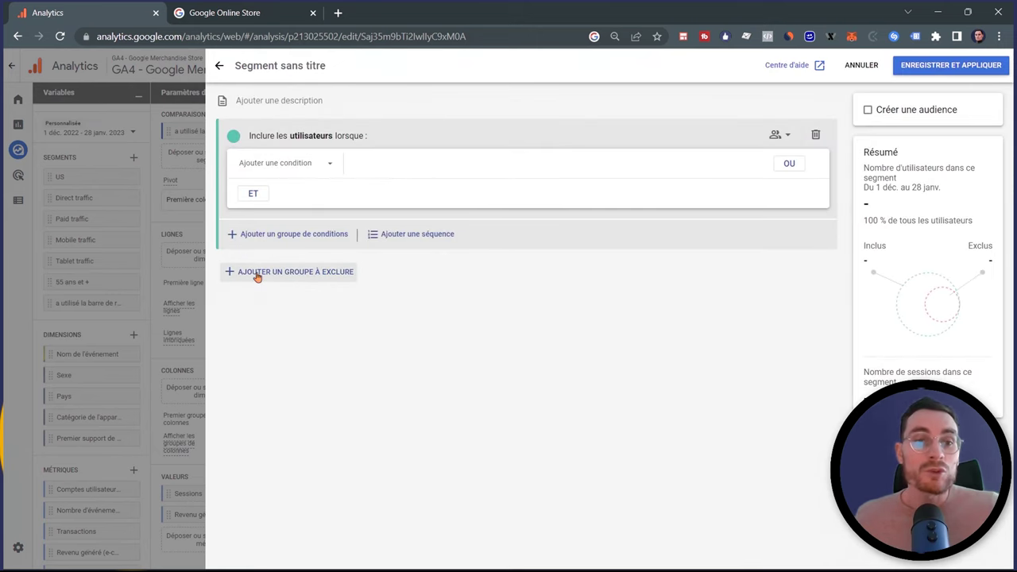
click(257, 275)
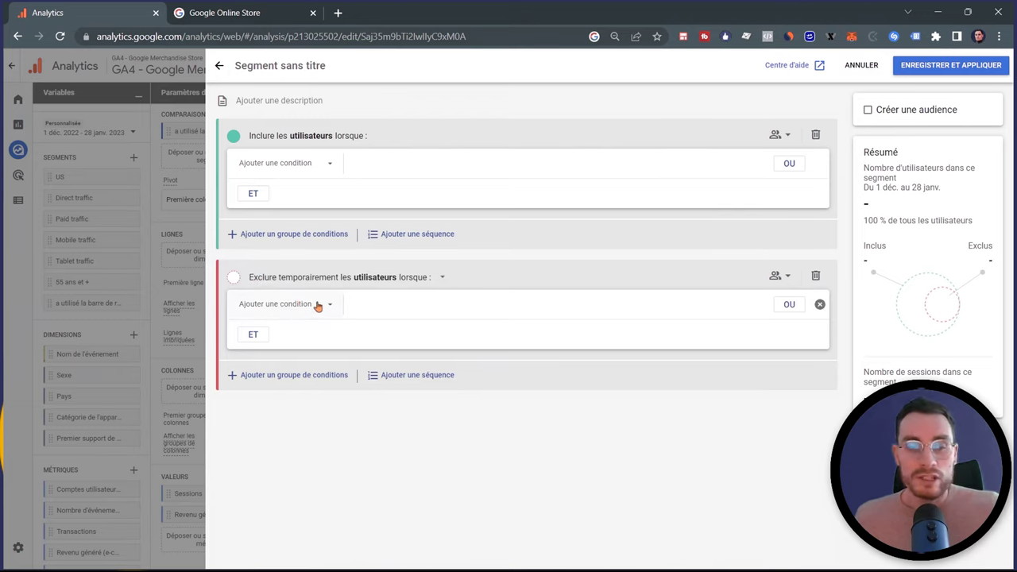
Name the new segment "n'a pas utilisé la barre de recherche".
click(273, 65)
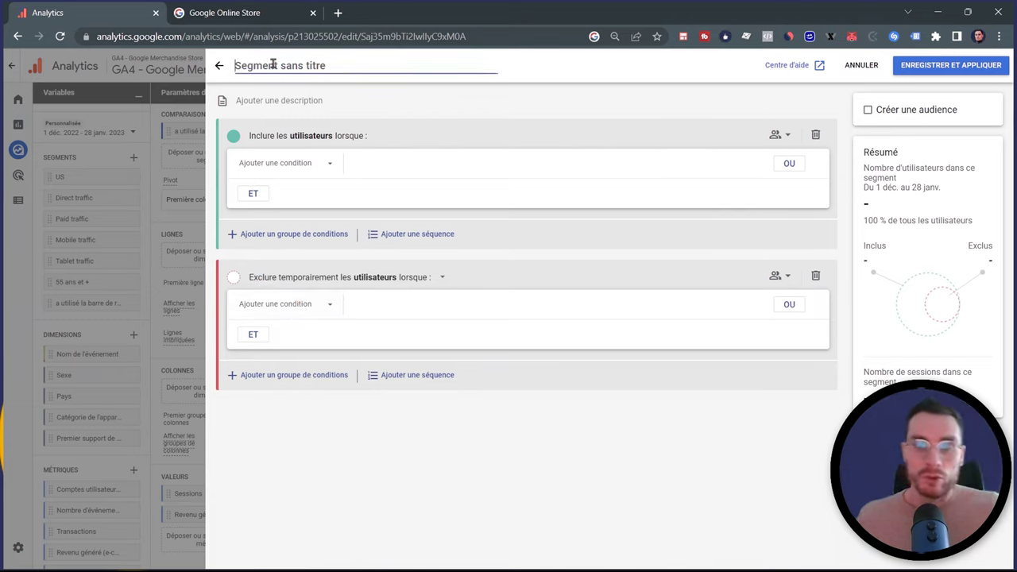
key(ctrl+a)
text(n'a pas)
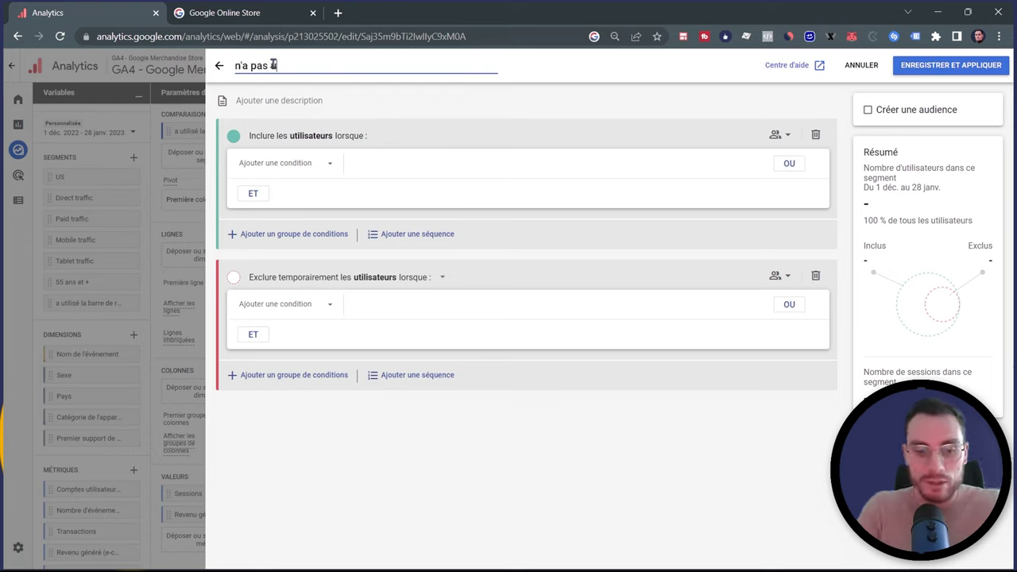
text( utilisé la b)
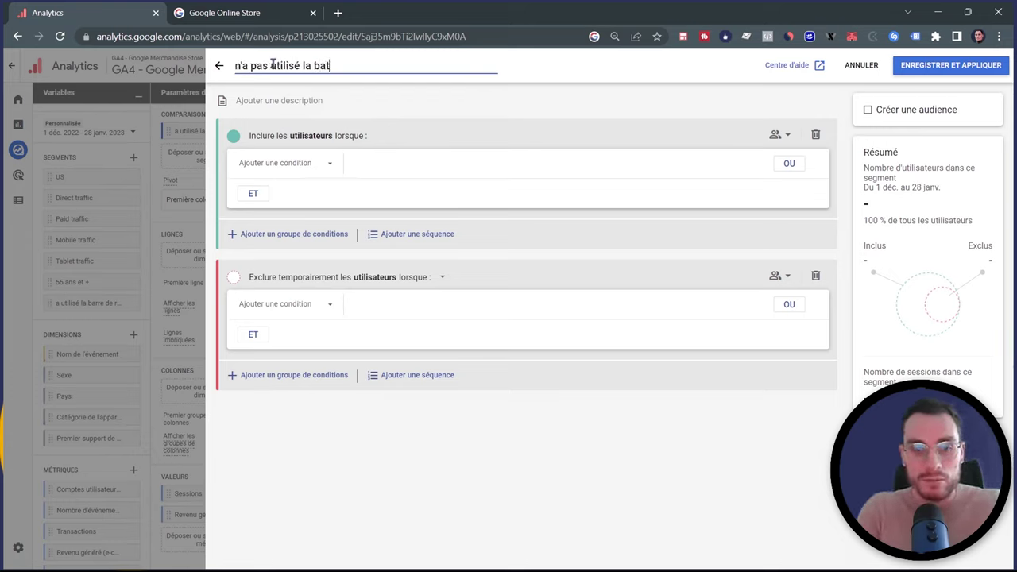
text(arre)
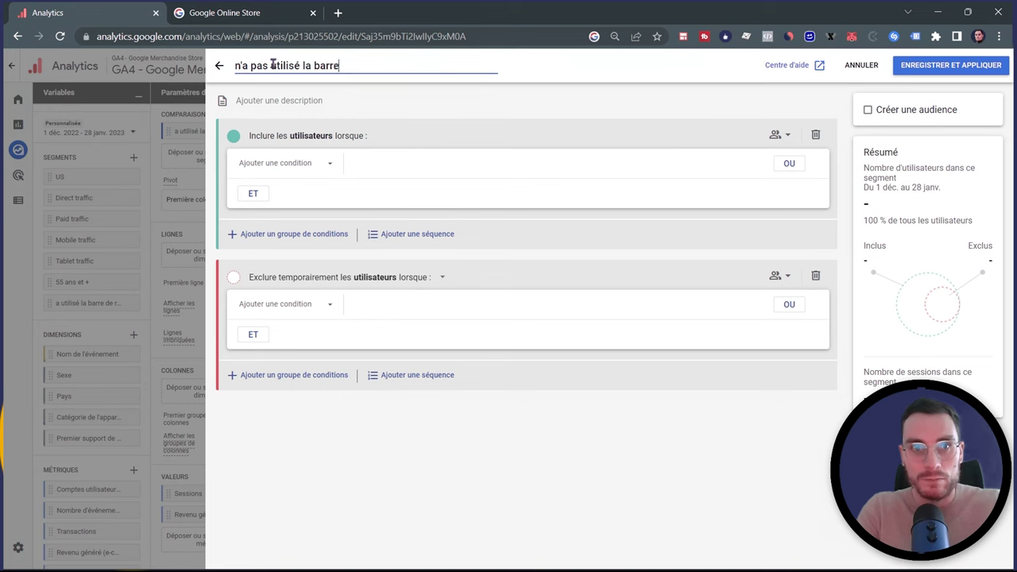
text( de recherche)
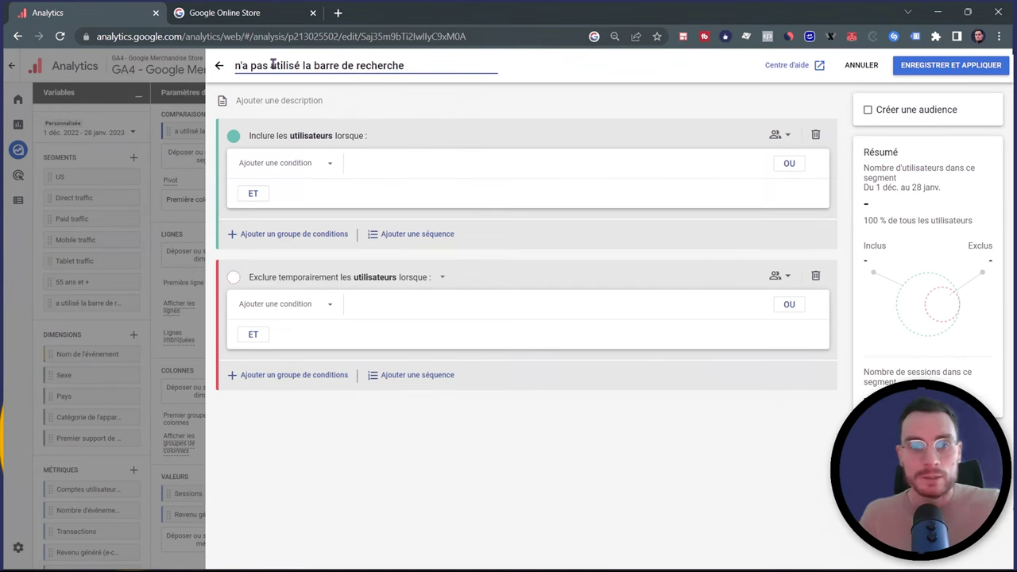
Exclude users with the view_search_results event from the new segment, then save and apply it.
click(291, 304)
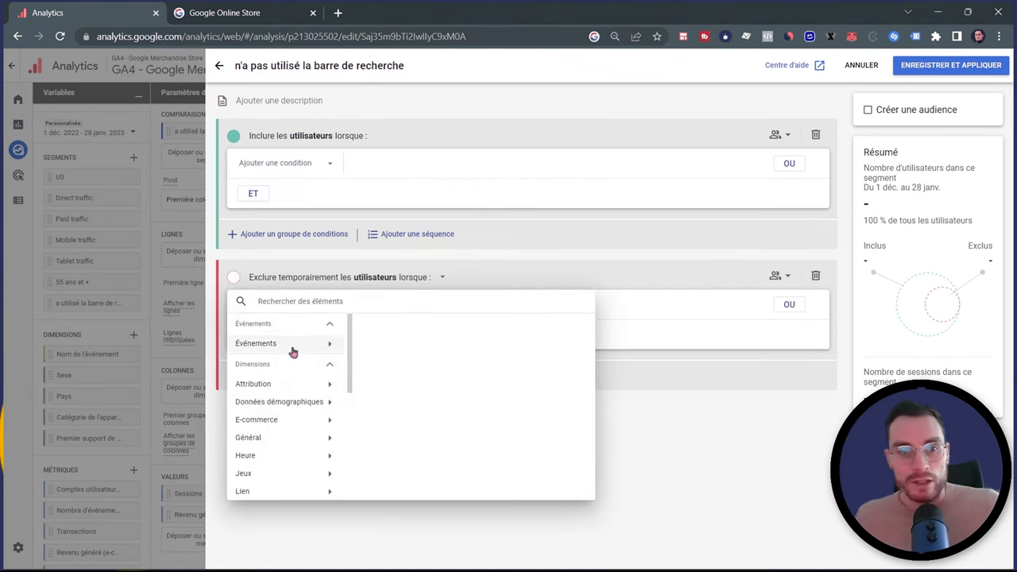
click(293, 352)
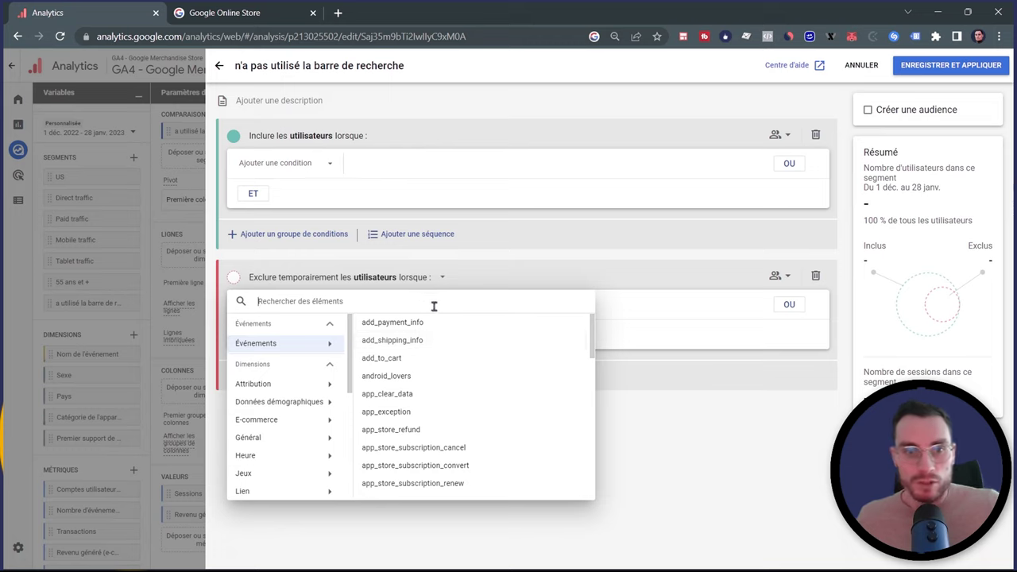
text(sea)
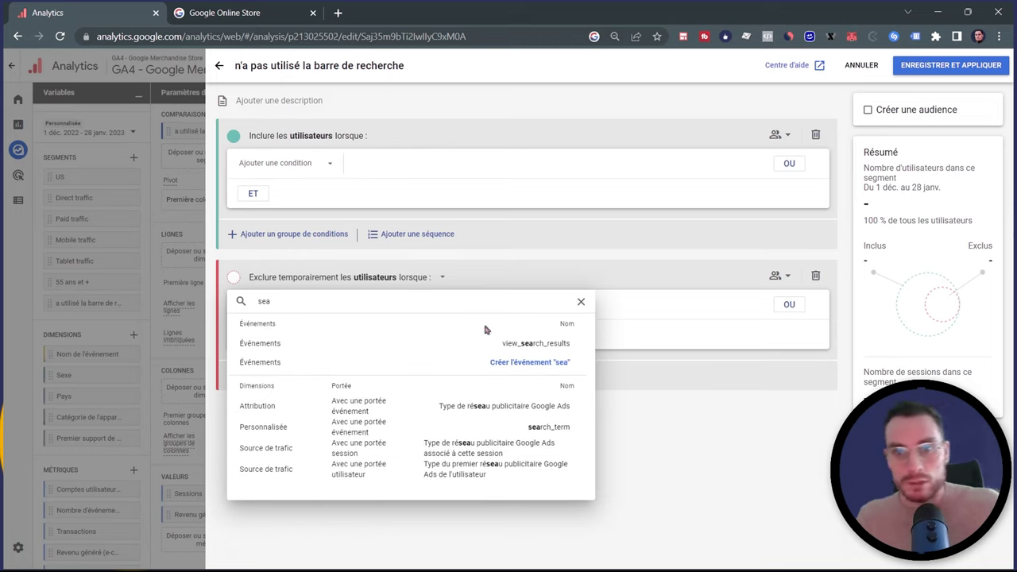
click(505, 343)
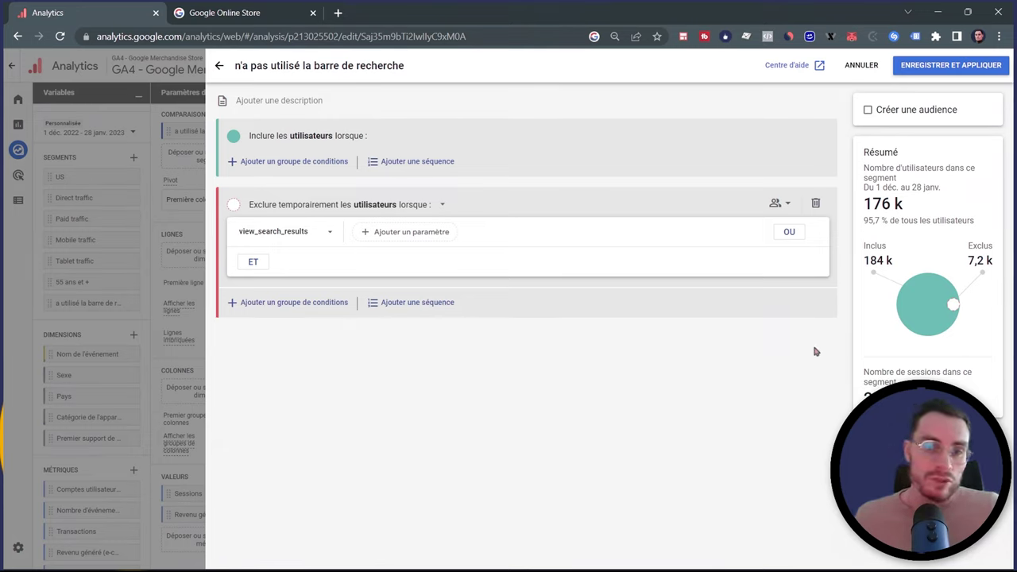
click(941, 69)
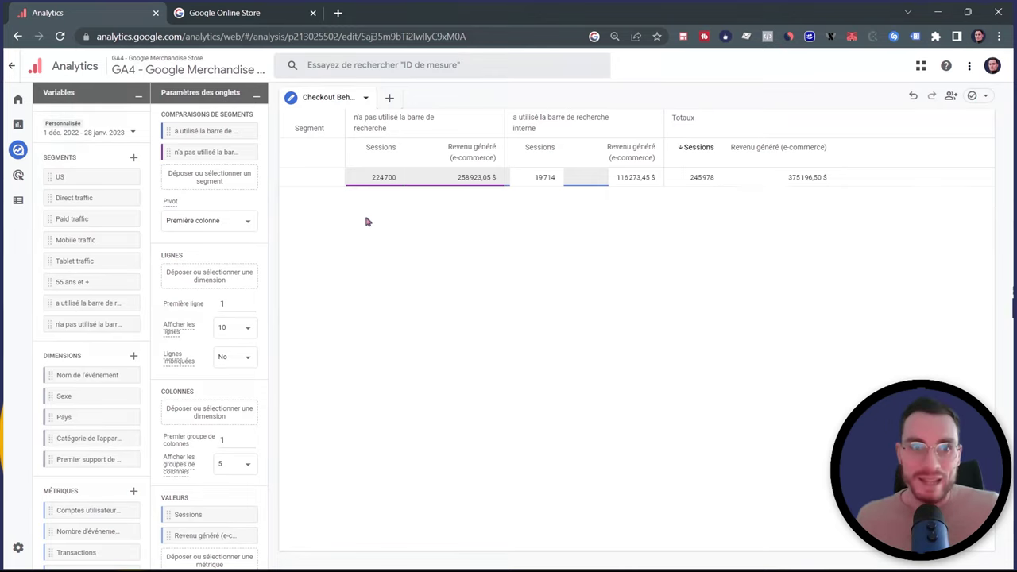
Switch to the Google Merchandise Store, enter the United States shop, and open its product search.
key(ctrl+Tab)
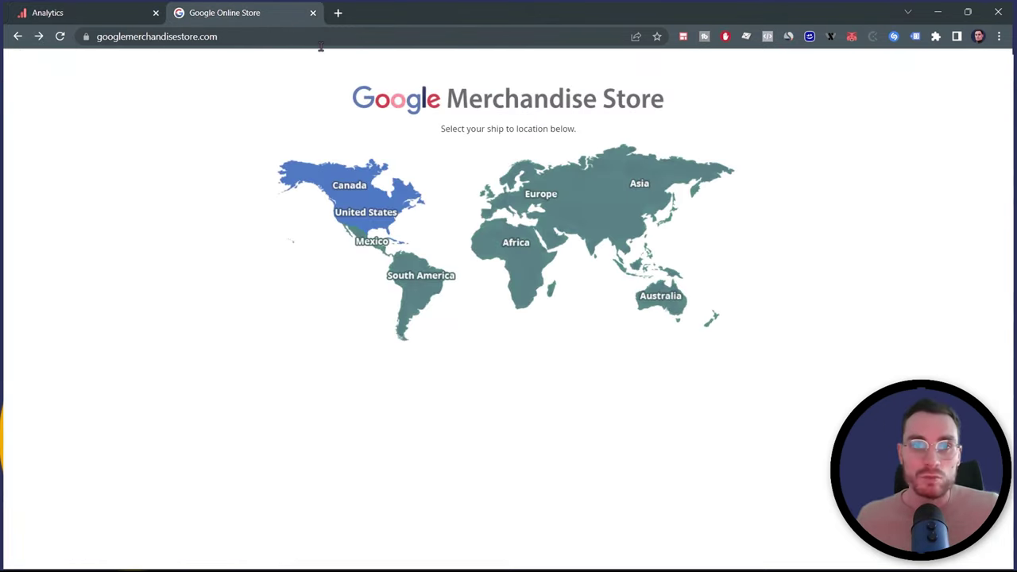
click(381, 208)
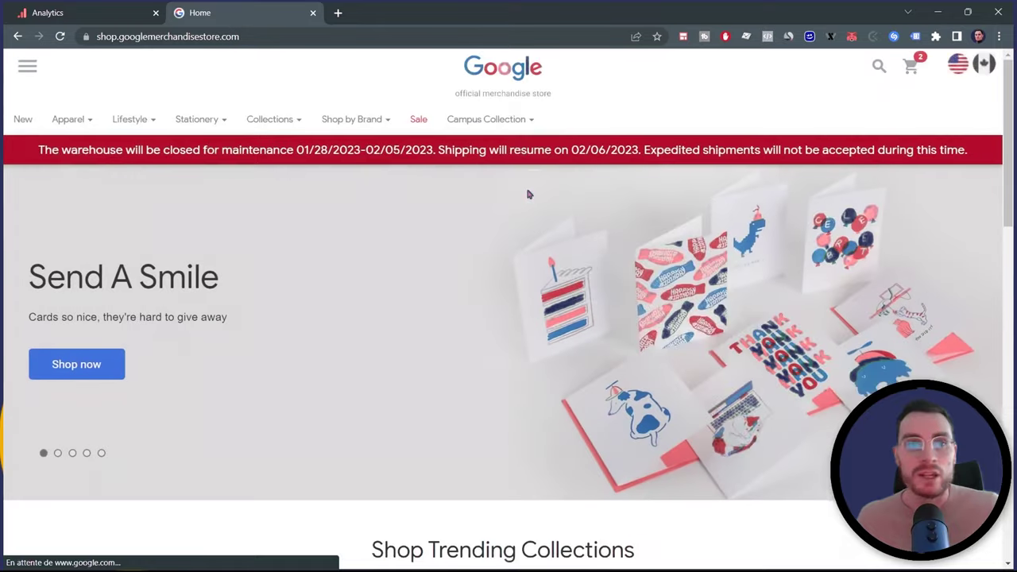
scroll(325, 175, down, 2)
mouse_move(367, 129)
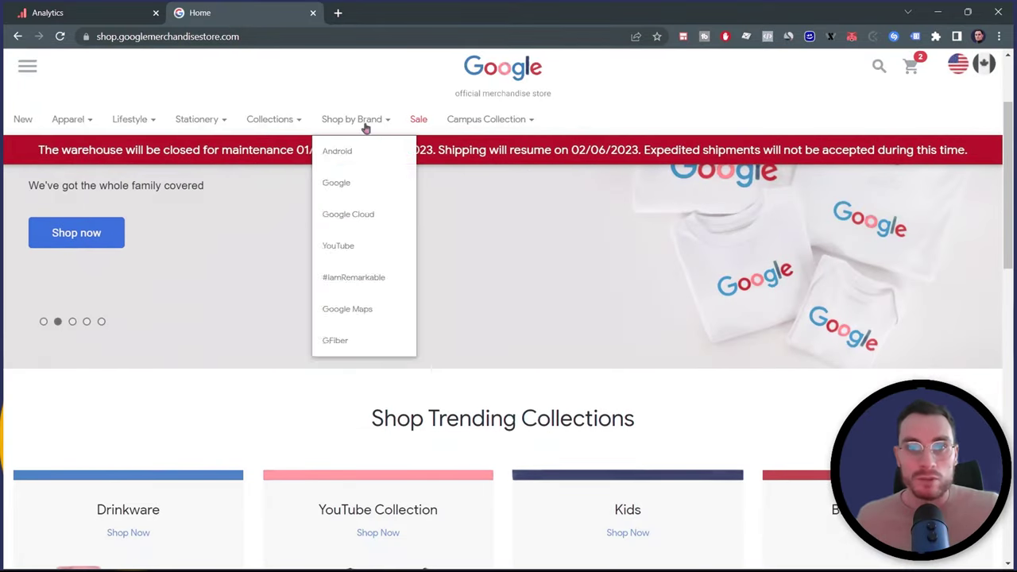
click(878, 67)
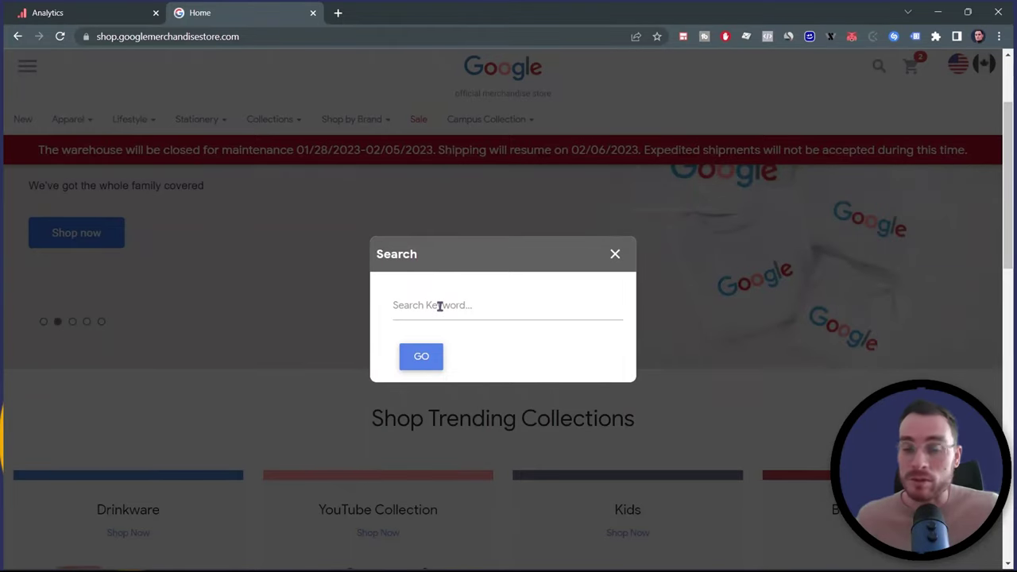
Open Amazon.fr's Amazon Prime page in a new browser tab.
click(338, 13)
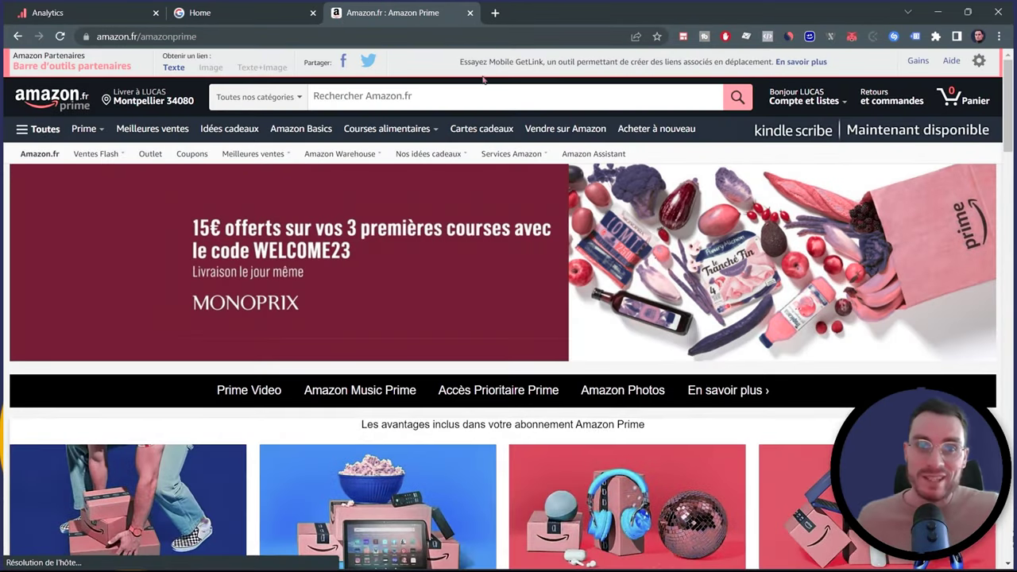
Activate the product search on Amazon.fr to view its search suggestions.
click(338, 96)
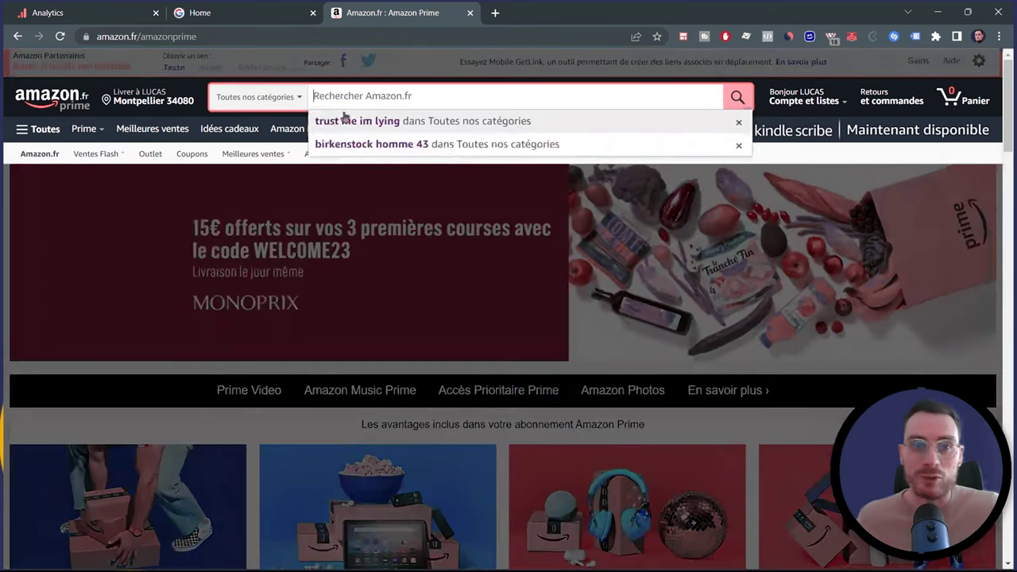
Search Google for "feelfree" in a new browser tab and open the first sponsored feelfree.fr result.
click(496, 14)
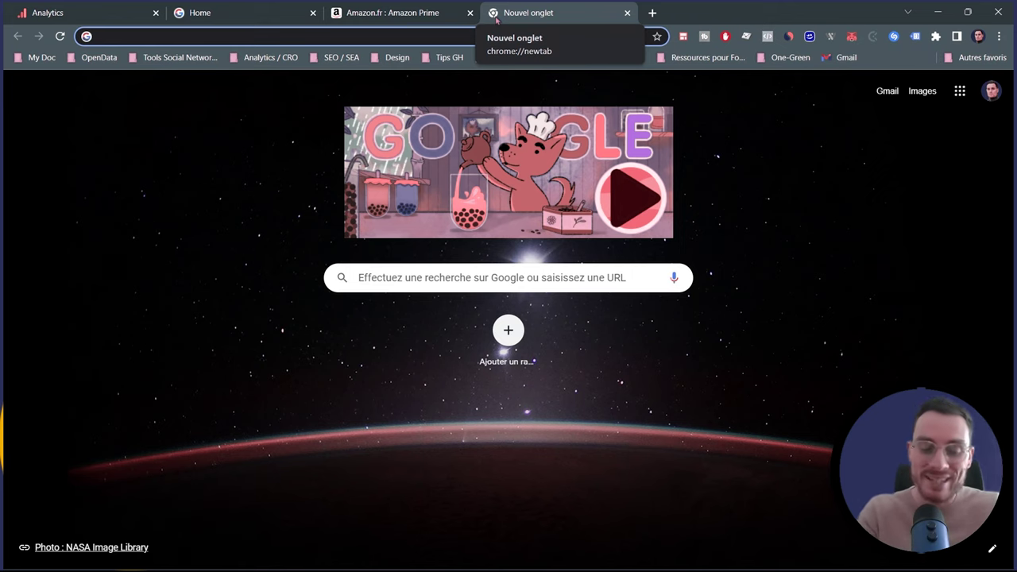
text(fee)
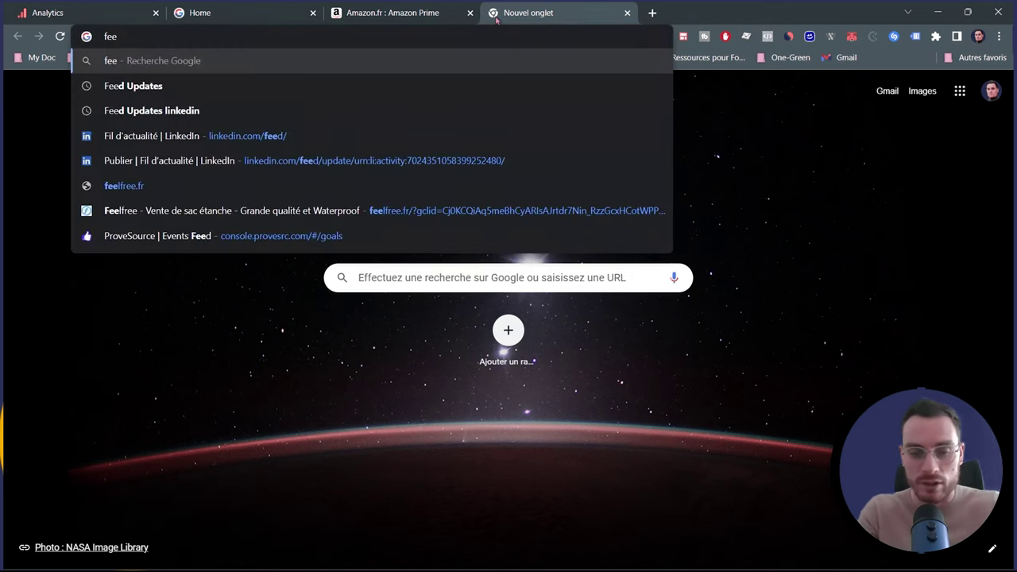
text(lfree)
key(Return)
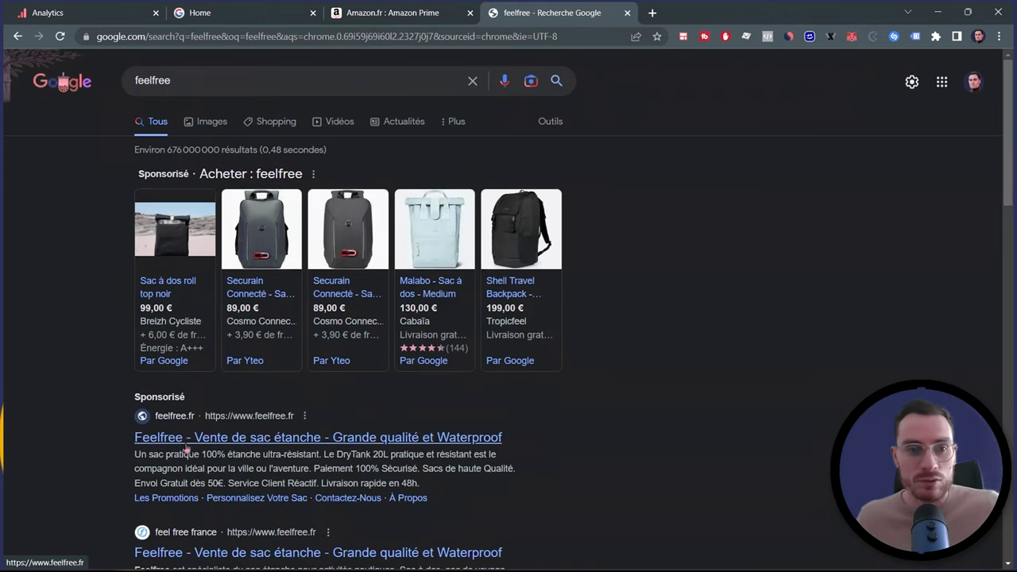
click(197, 448)
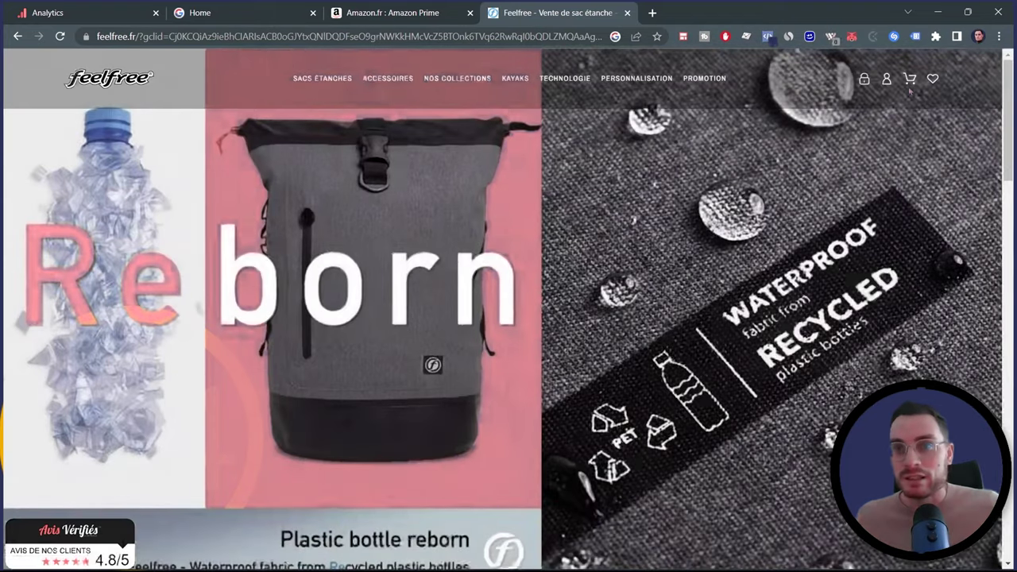
Inspect the Feelfree home page in the responsive device view and widen its viewport to 1247 px to compare header layouts.
right_click(865, 157)
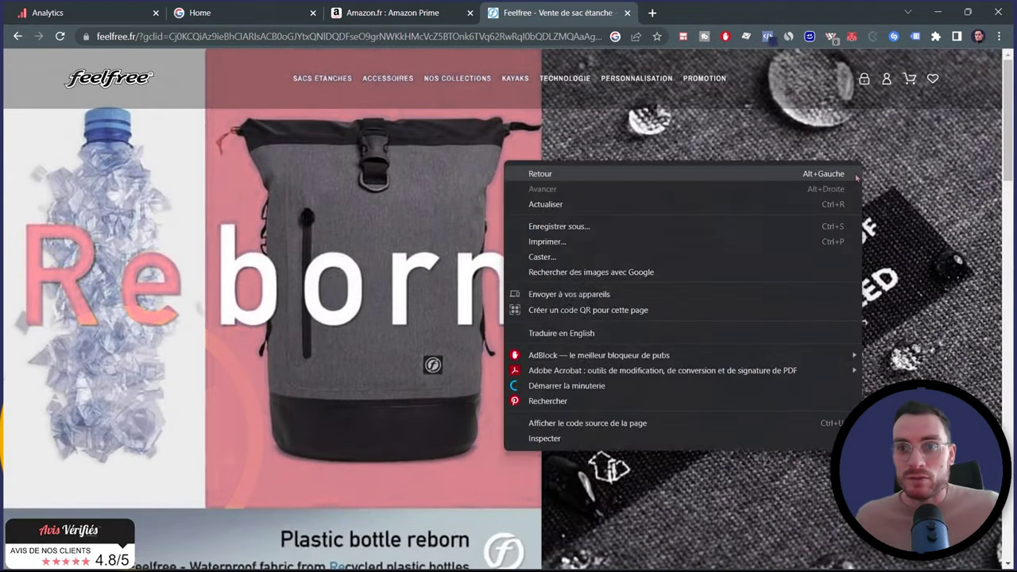
key(Escape)
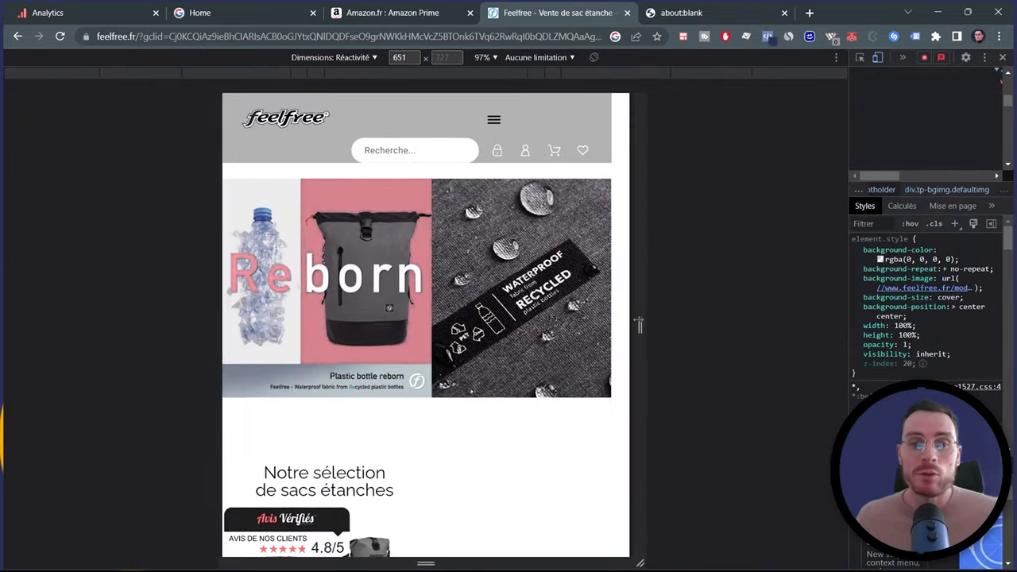
drag(639, 324, 829, 325)
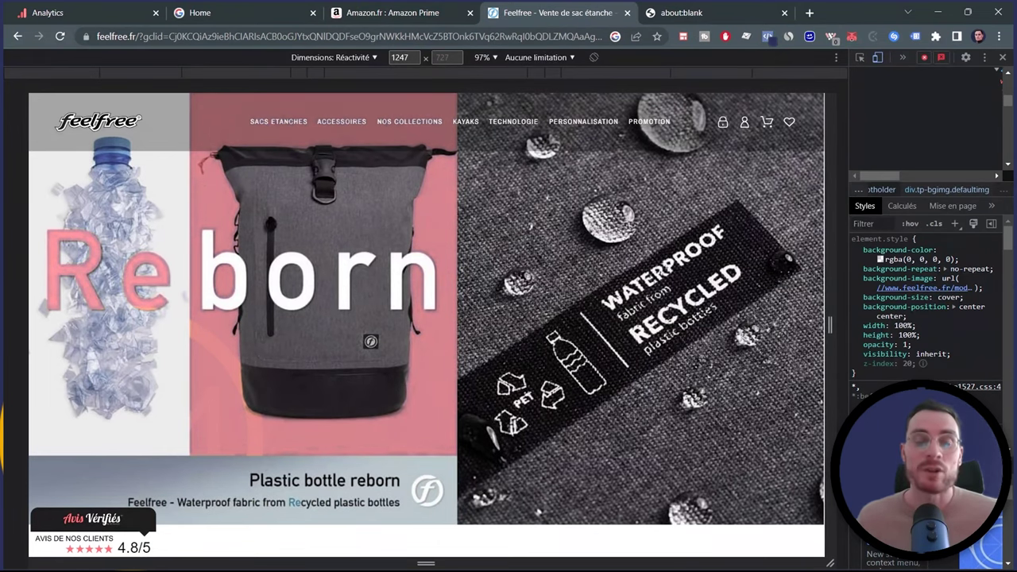
Switch back to the Google Analytics exploration.
click(116, 14)
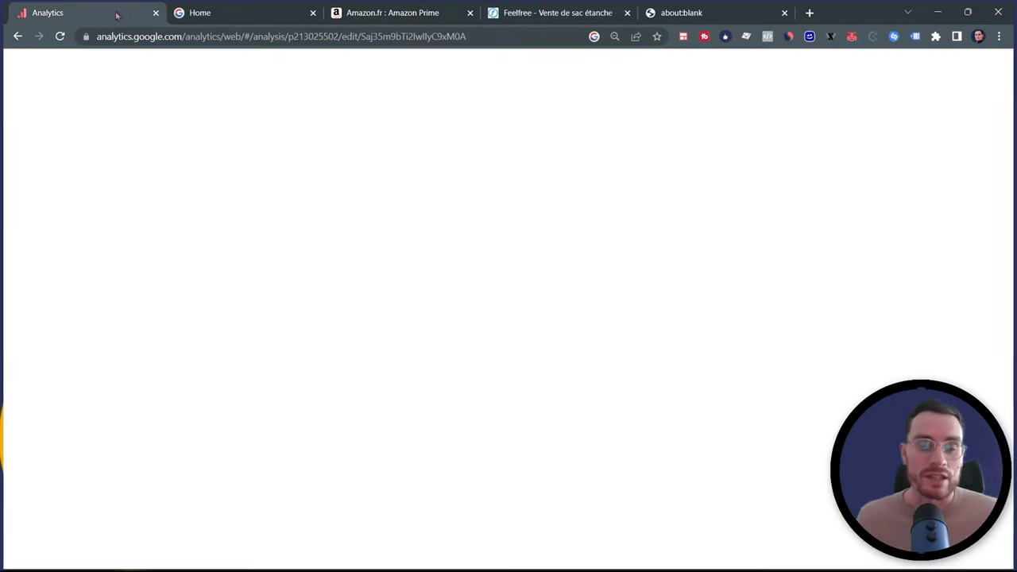